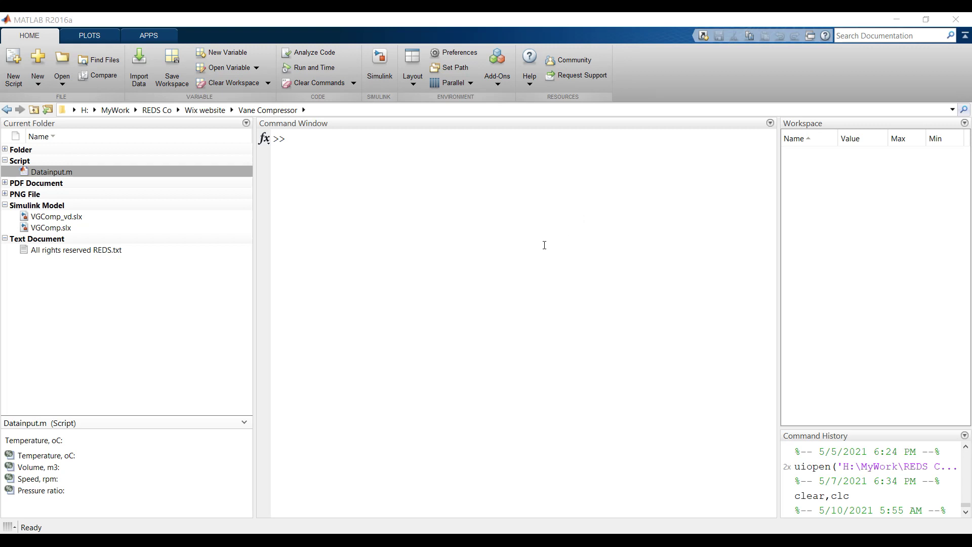
Step: Set the current folder to Vane Compressor inside the Wix website directory
click(952, 110)
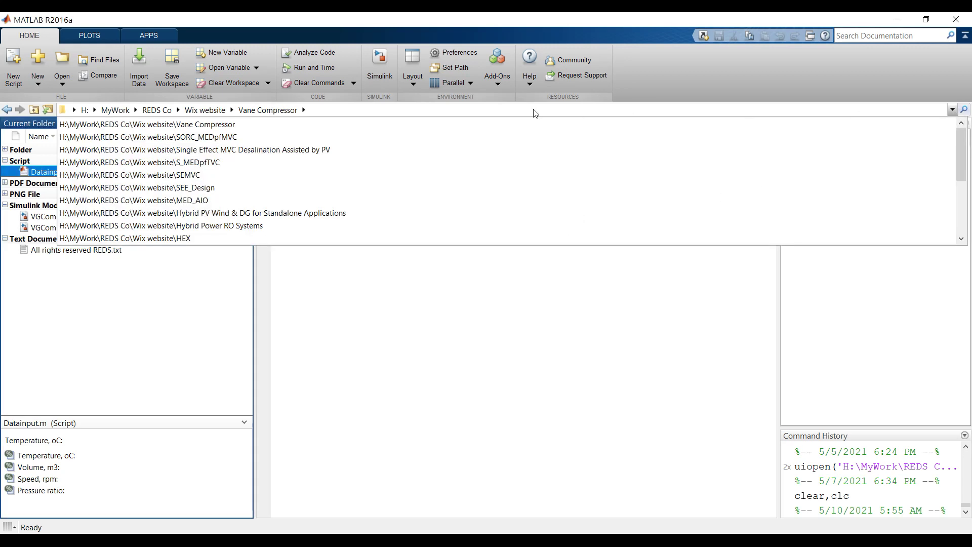
click(97, 109)
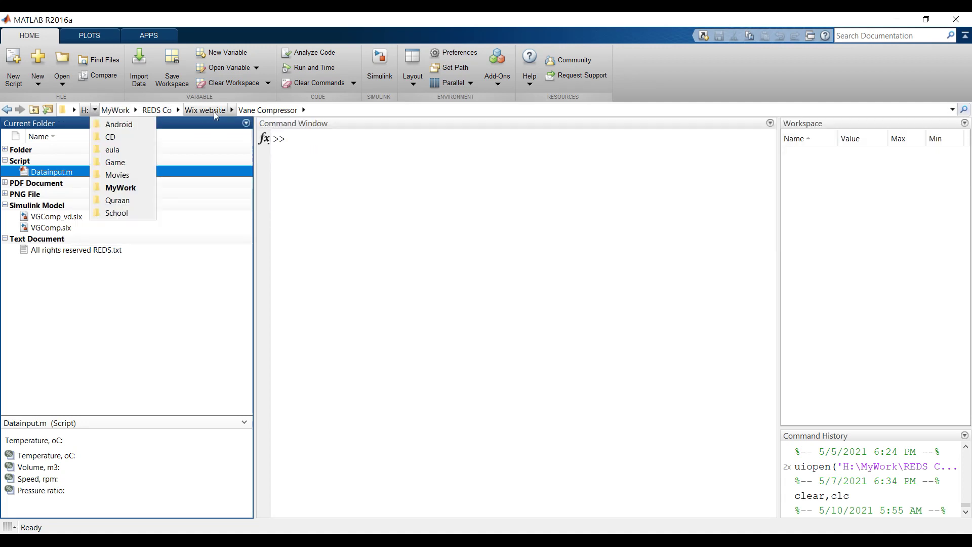
key(Escape)
click(232, 110)
scroll(284, 161, down, 20)
scroll(296, 184, down, 20)
scroll(296, 185, down, 20)
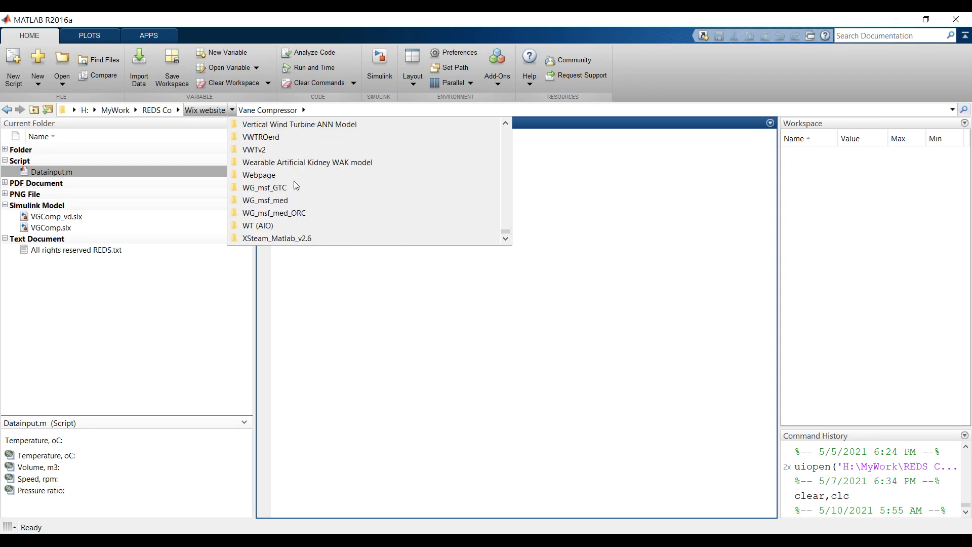
scroll(296, 184, up, 3)
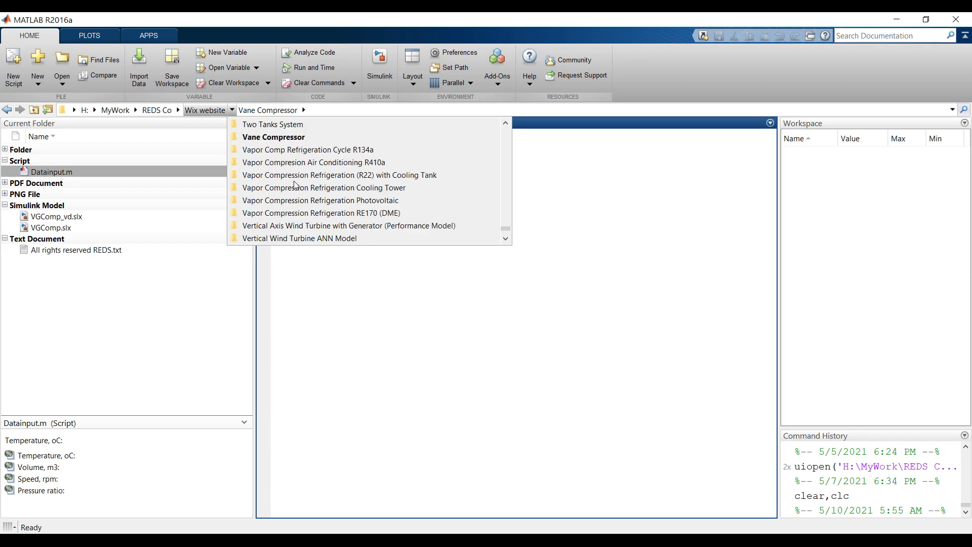
click(283, 138)
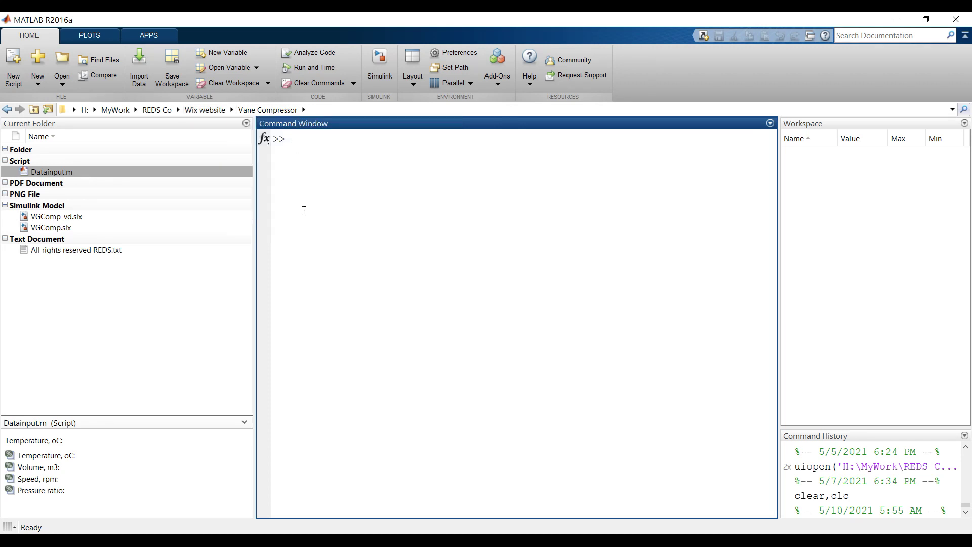
click(246, 123)
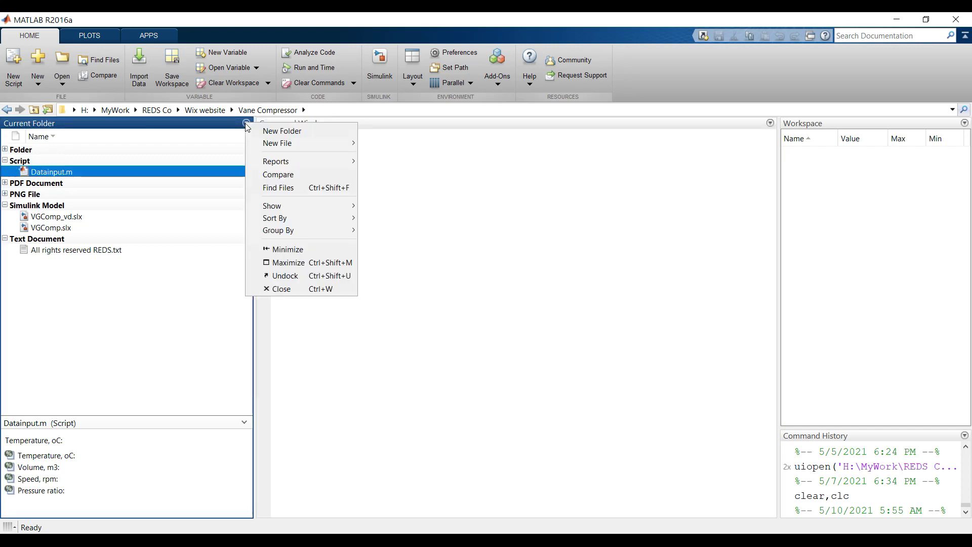
mouse_move(273, 215)
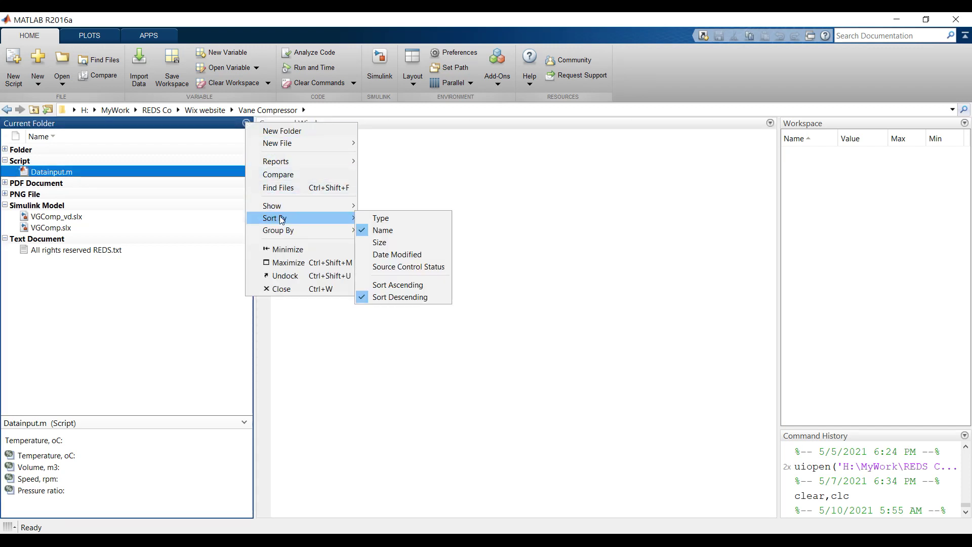
mouse_move(285, 232)
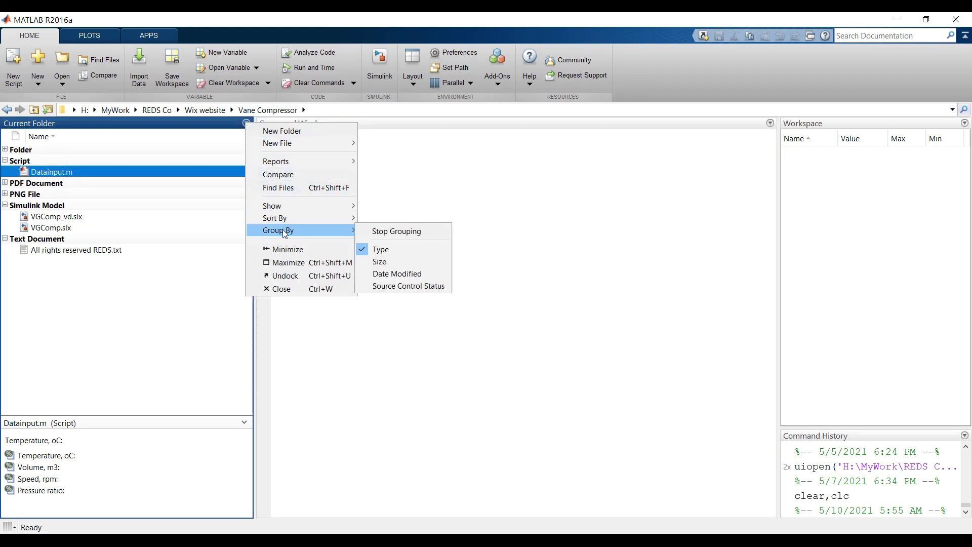
click(139, 315)
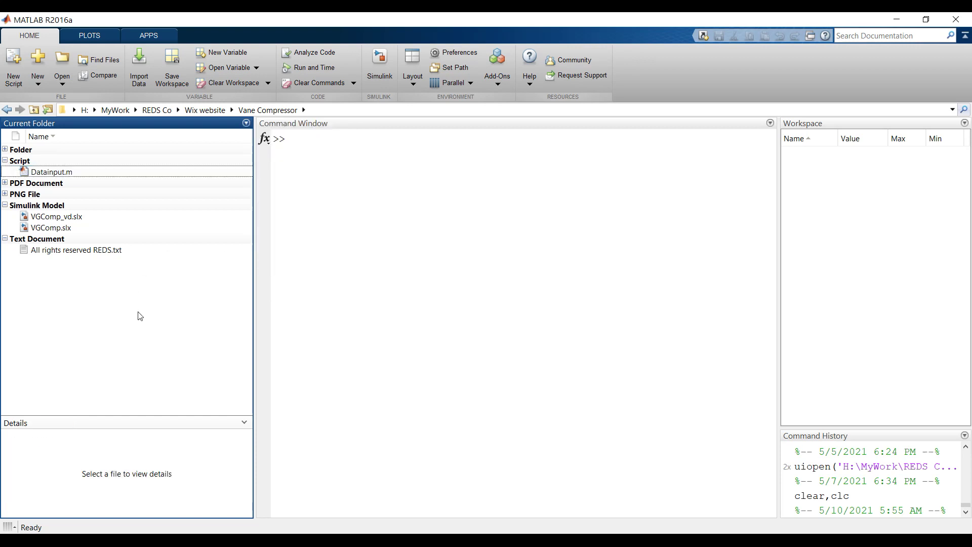
Step: Open the VGComp.slx Simulink model from the current folder
click(48, 228)
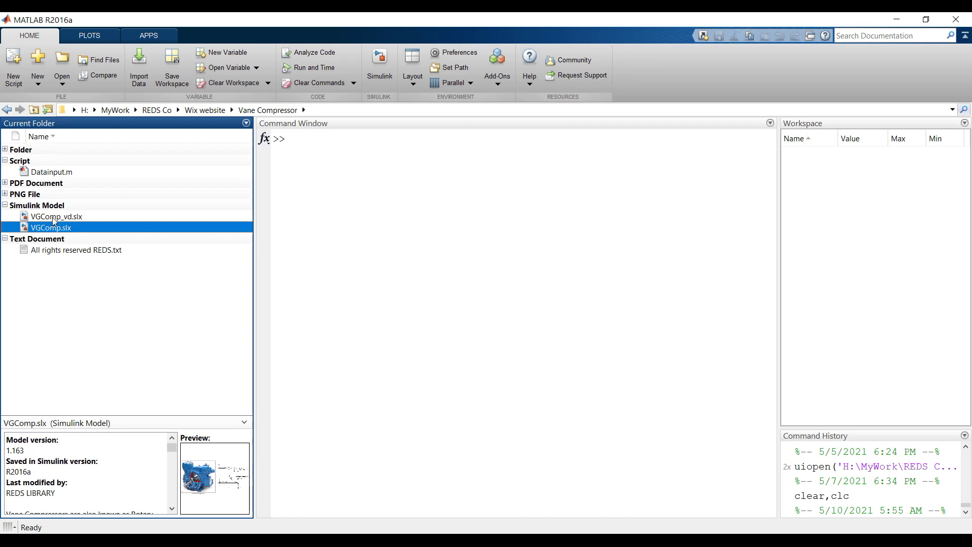
click(52, 218)
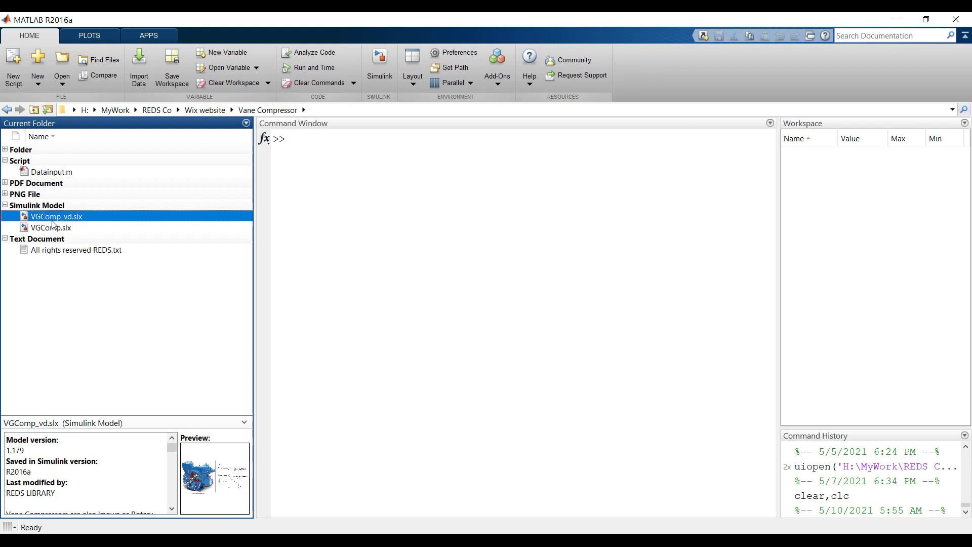
click(53, 229)
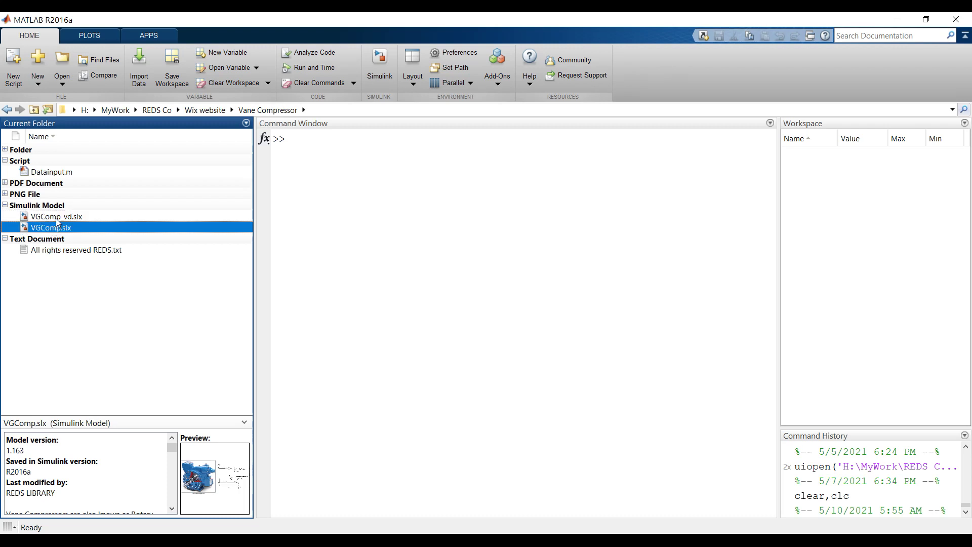
click(57, 217)
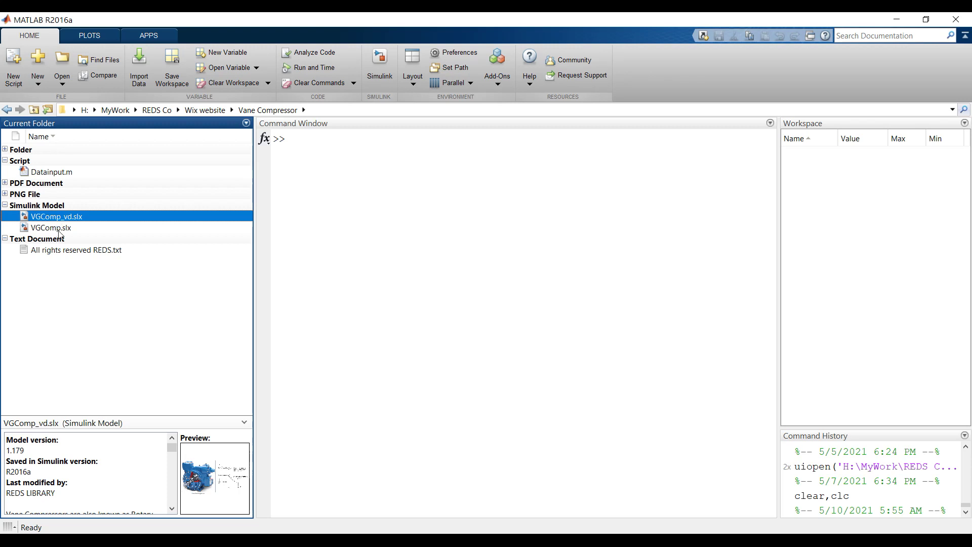
click(57, 228)
double_click(51, 228)
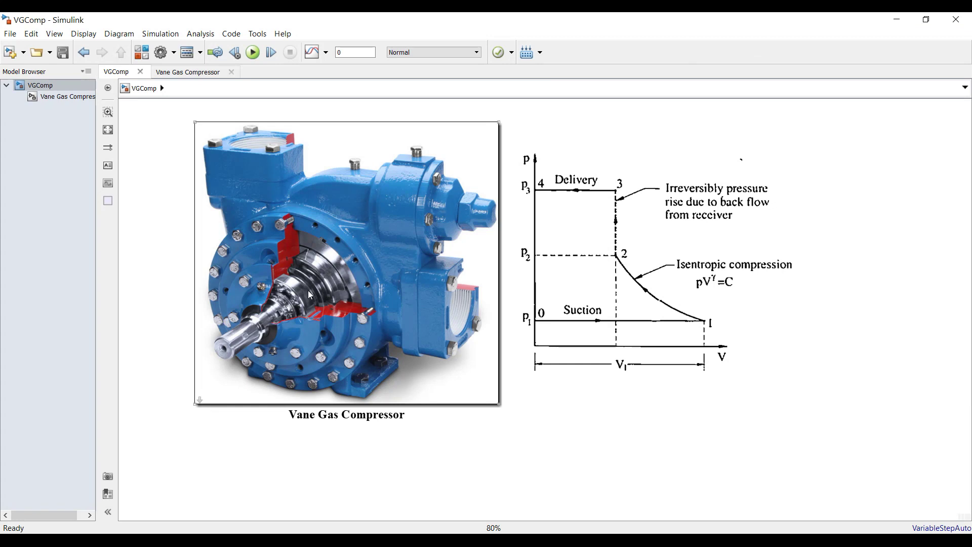
click(494, 357)
double_click(350, 52)
click(87, 71)
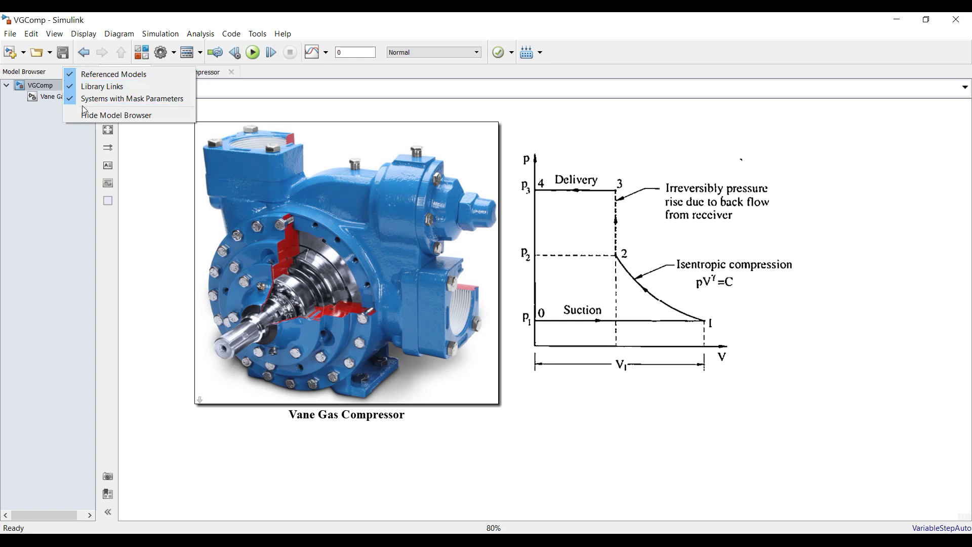
click(137, 180)
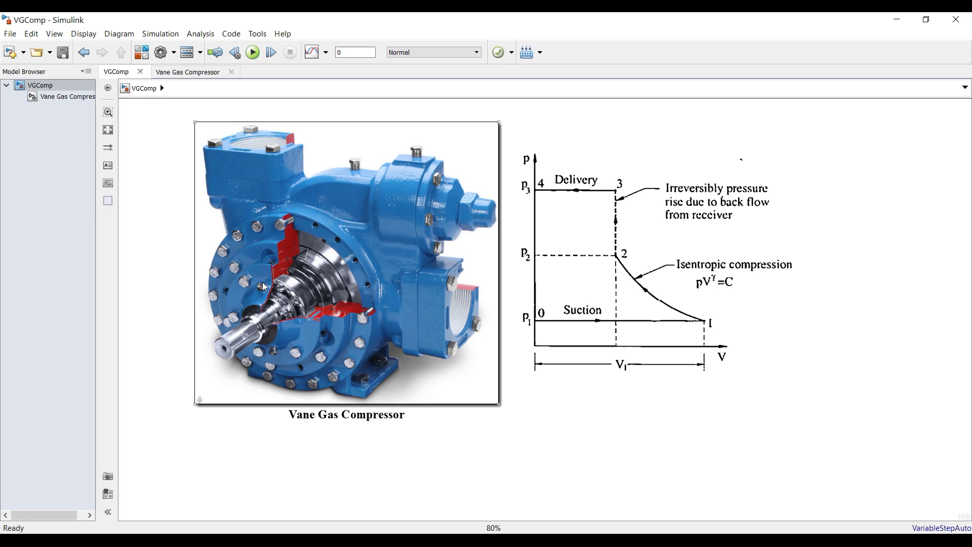
Step: Open the Vane Gas Compressor block's parameters and apply an intake temperature of 25 °C
double_click(315, 259)
drag(752, 150, 609, 47)
drag(813, 111, 803, 148)
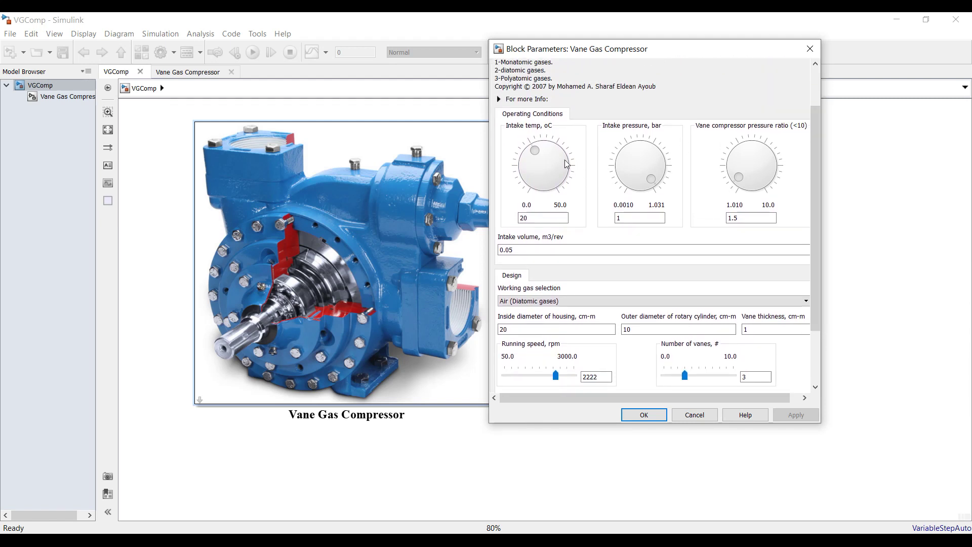
double_click(543, 216)
text(25)
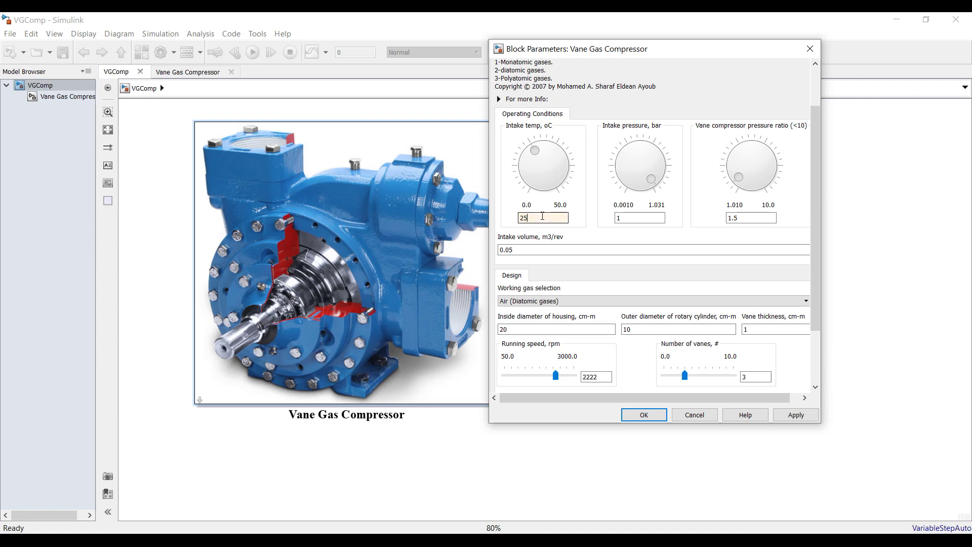
click(800, 419)
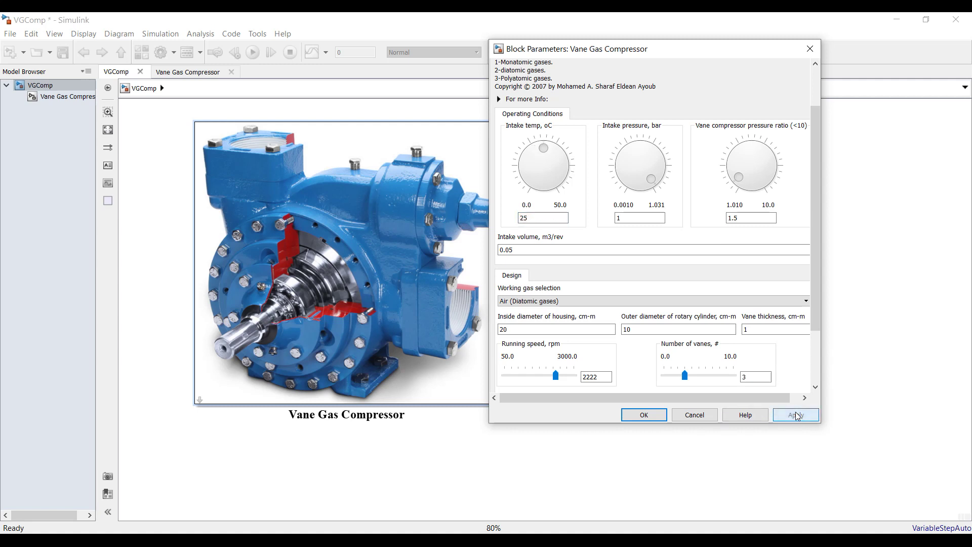
Step: Set the intake pressure to its maximum of 1.031 bar and the compressor pressure ratio to 2, and apply the changes
click(639, 217)
double_click(634, 217)
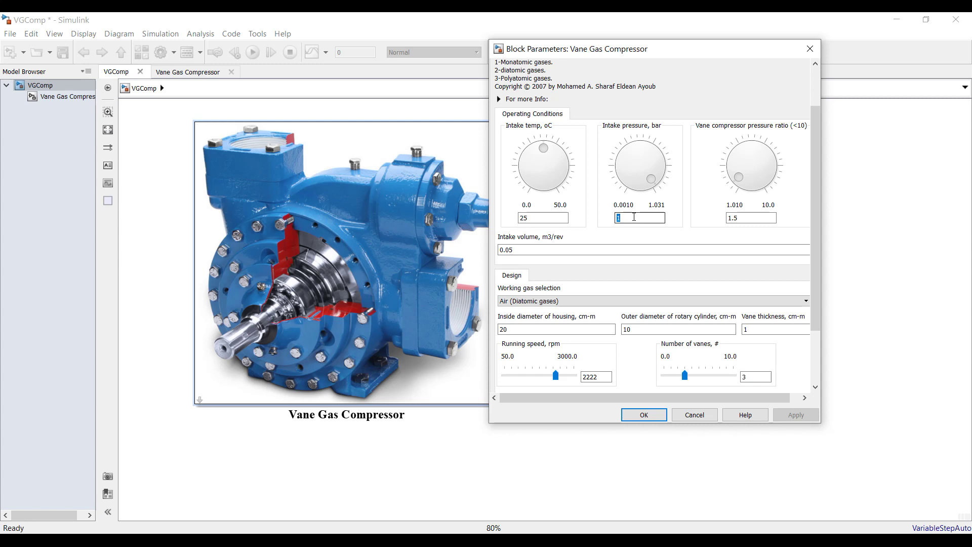
mouse_move(657, 185)
mouse_down()
mouse_move(664, 165)
mouse_move(650, 199)
mouse_up()
double_click(754, 222)
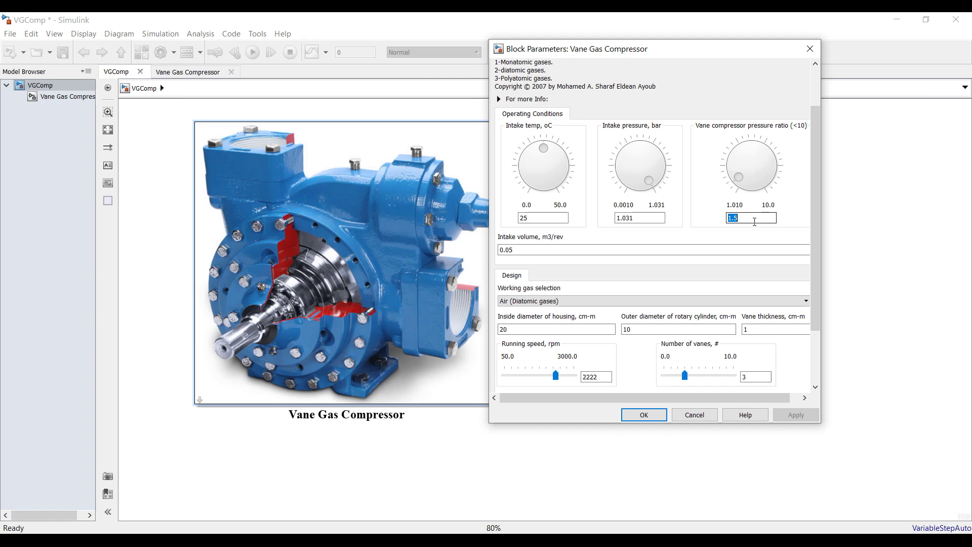
text(2)
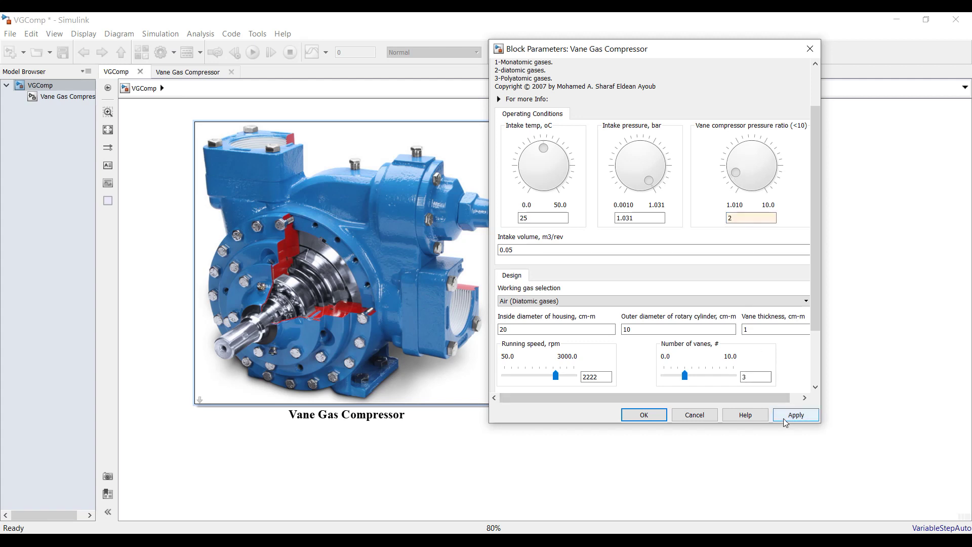
click(784, 417)
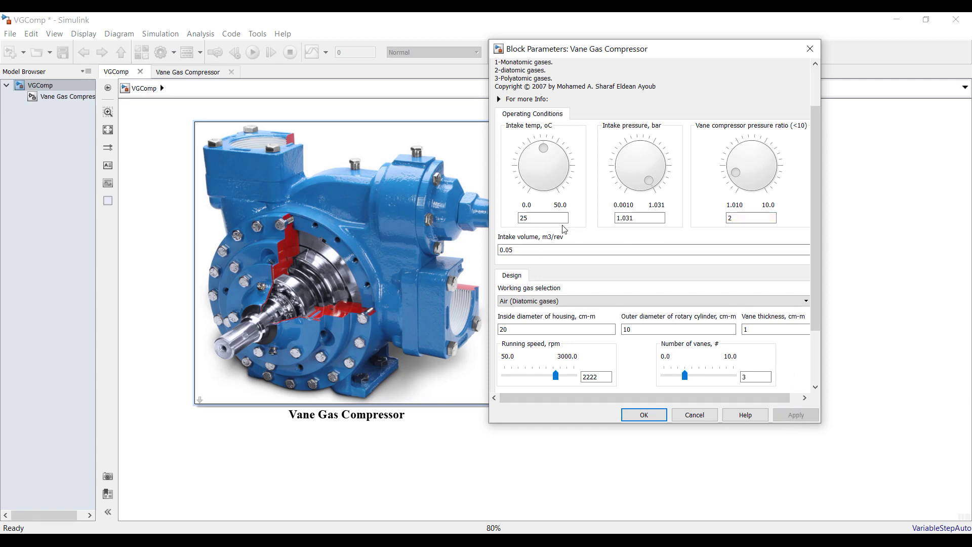
double_click(527, 249)
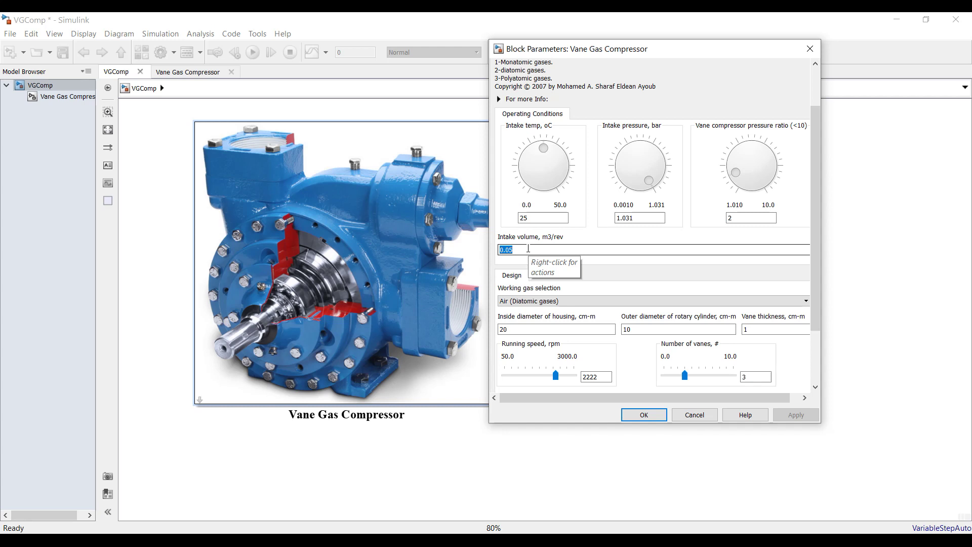
click(527, 248)
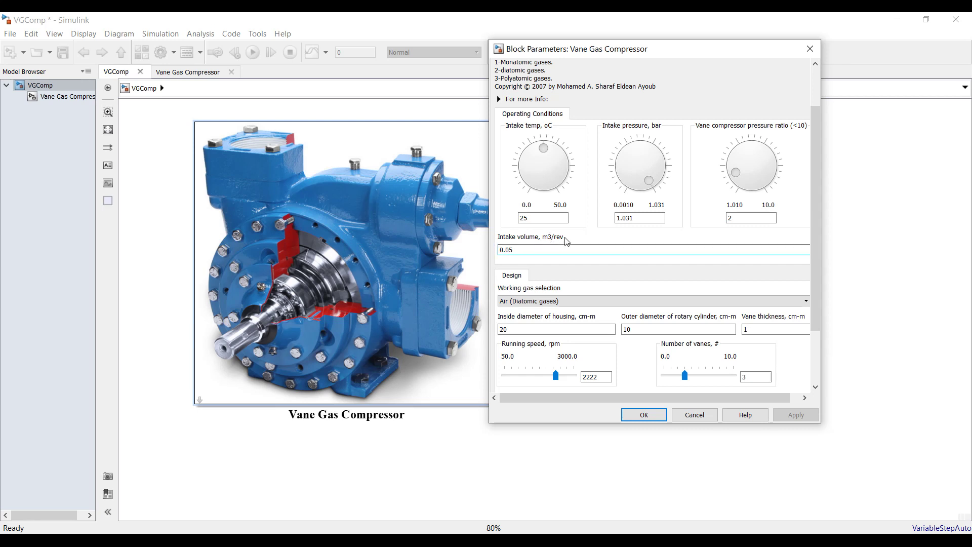
double_click(519, 250)
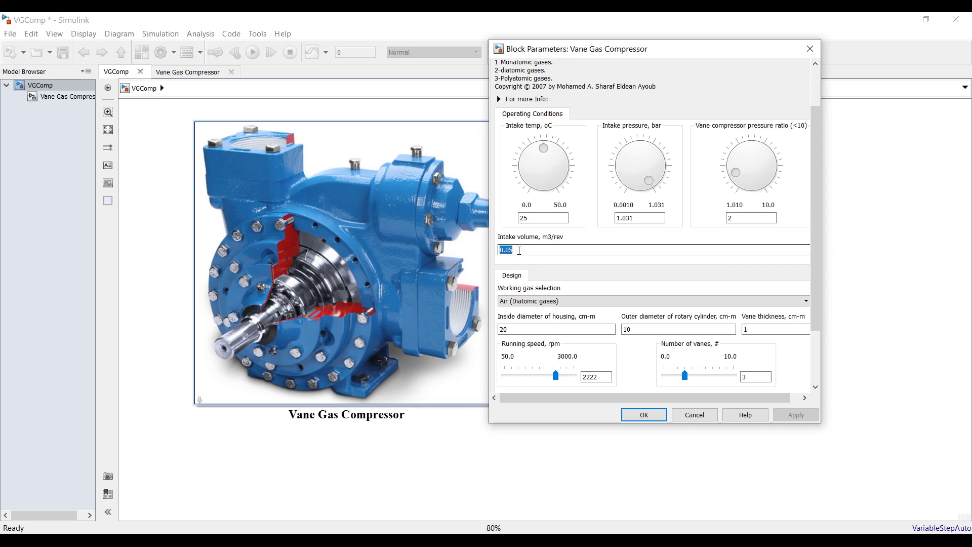
Step: Choose Air (Diatomic gases) as the working gas in the compressor's design parameters
drag(815, 284, 809, 360)
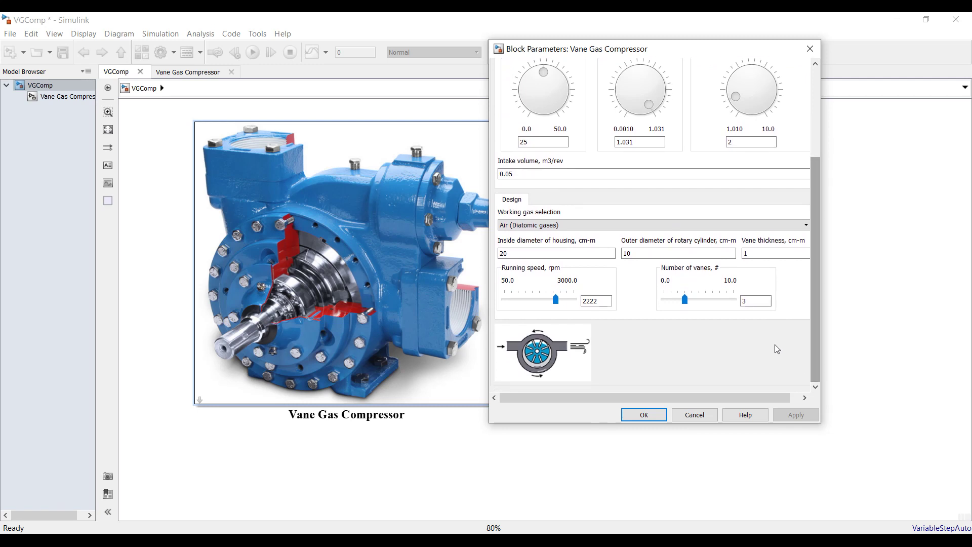
click(561, 224)
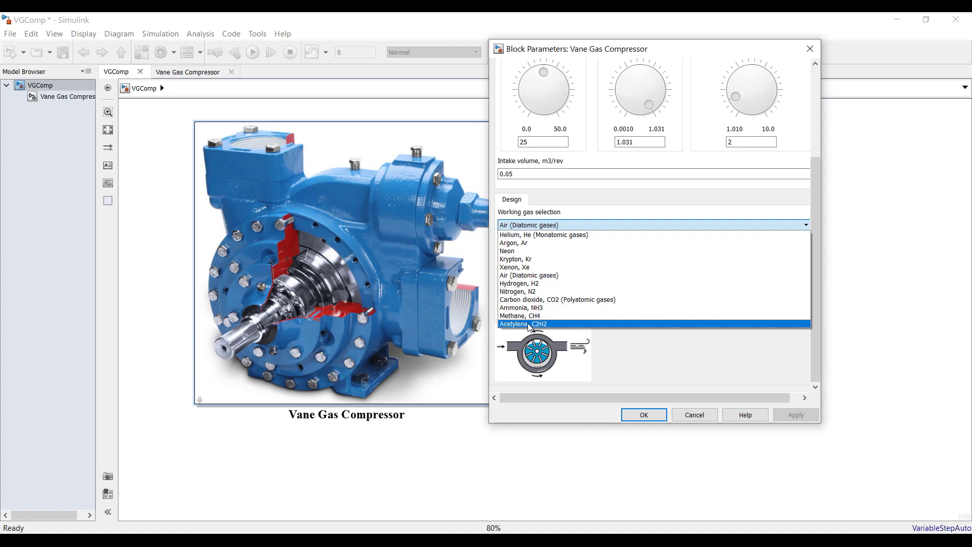
click(517, 227)
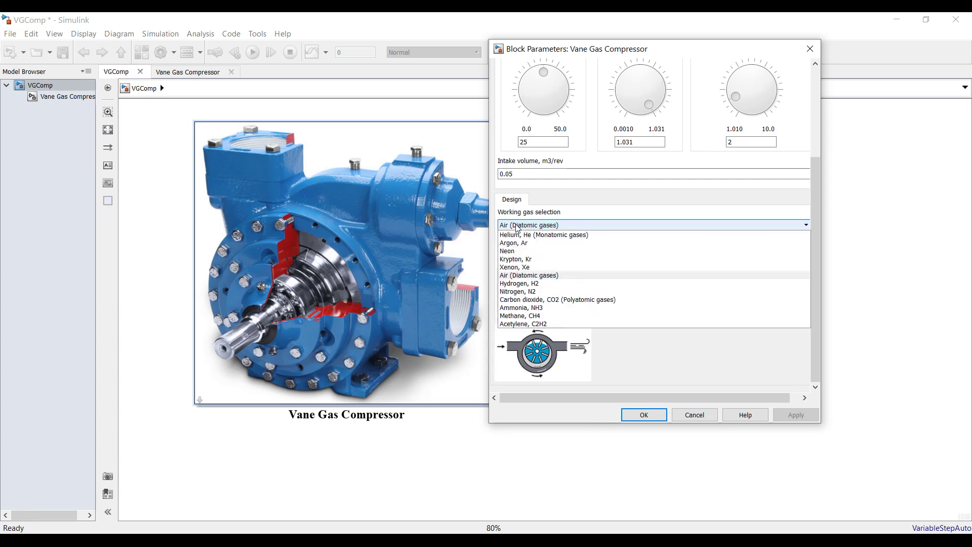
click(524, 276)
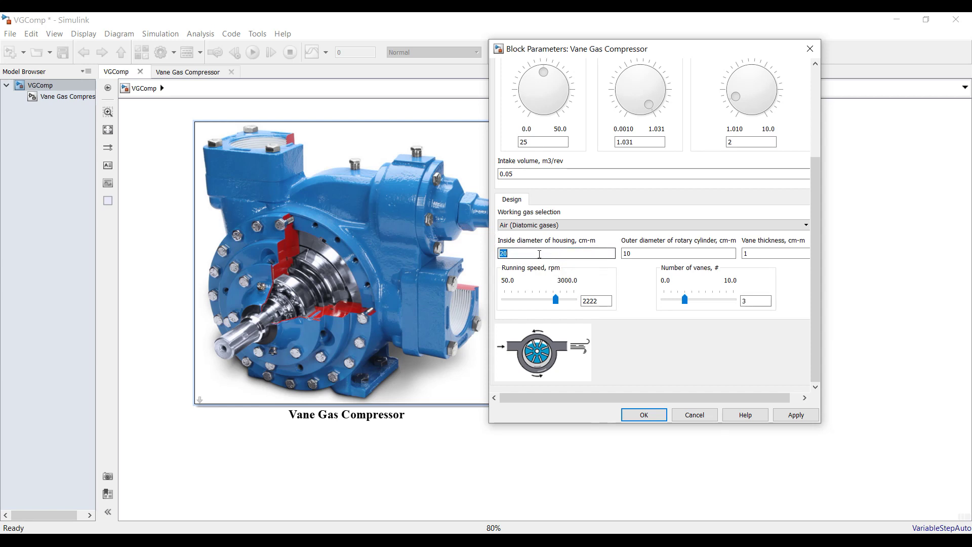
Step: Check the housing diameter, rotary cylinder diameter and vane thickness, set the running speed to 1500 rpm, and apply it
key(Tab)
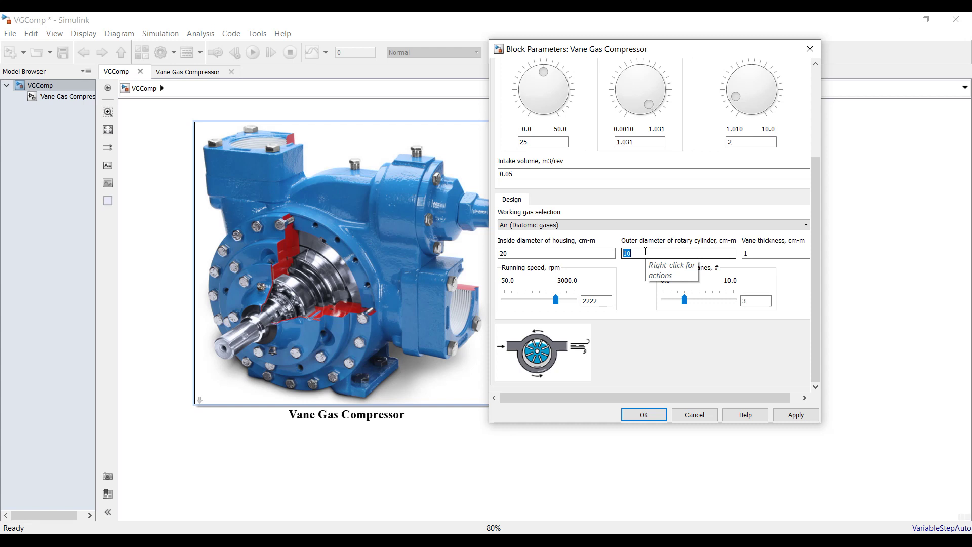
drag(820, 242, 888, 242)
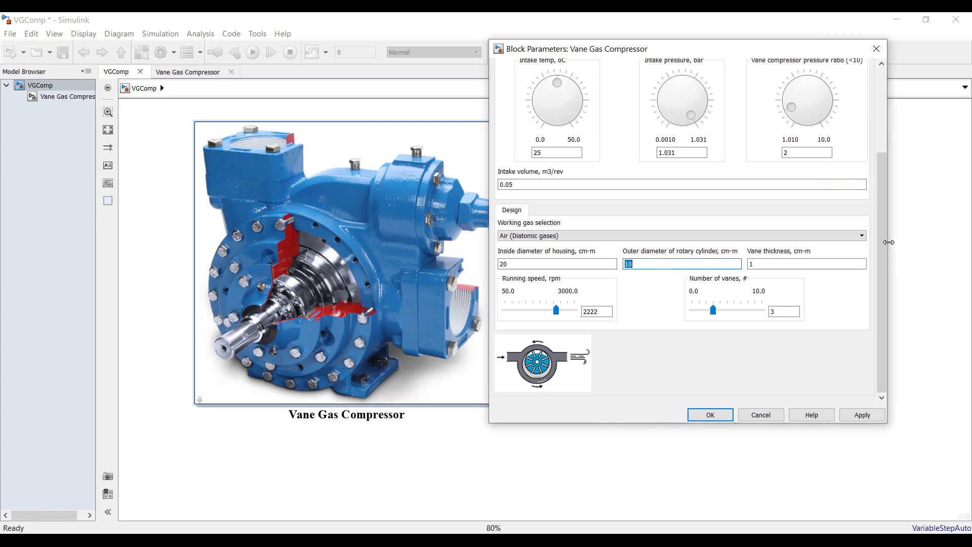
click(784, 264)
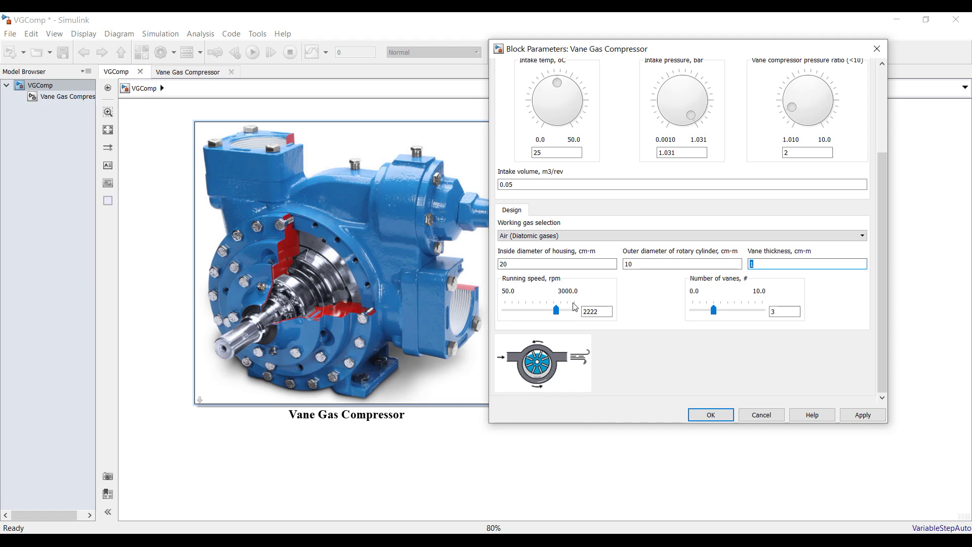
click(545, 267)
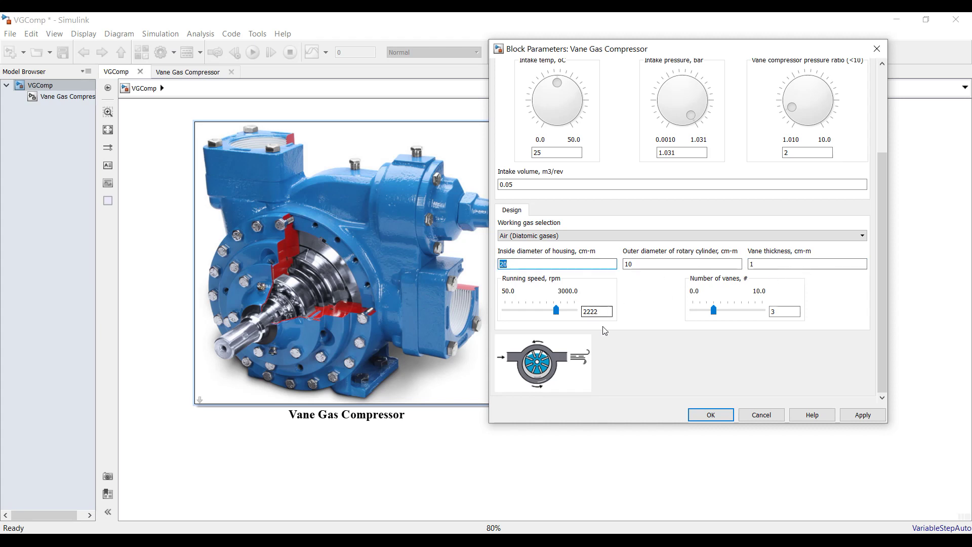
double_click(602, 312)
text(1500)
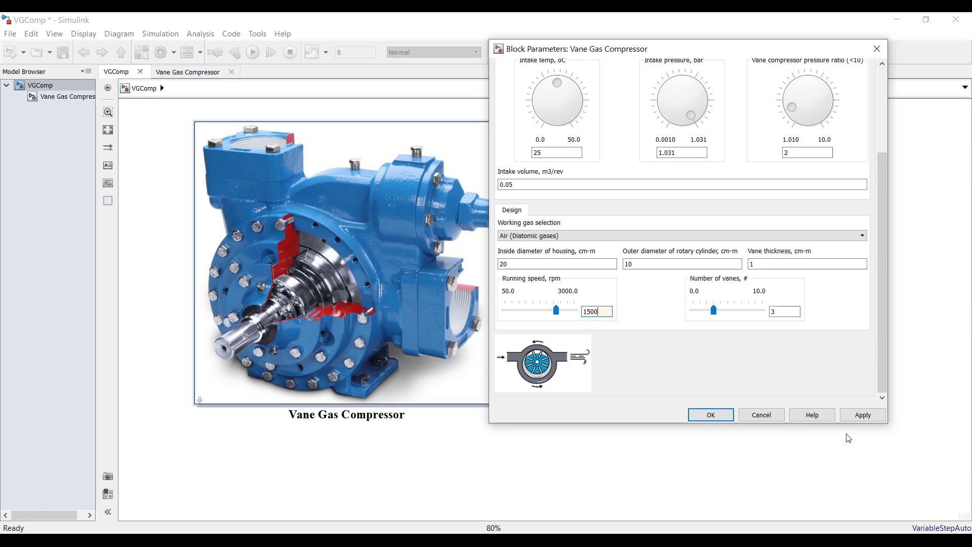
click(856, 415)
Step: Set the number of vanes to 5, accept the block parameters, and save the model
click(774, 314)
double_click(783, 311)
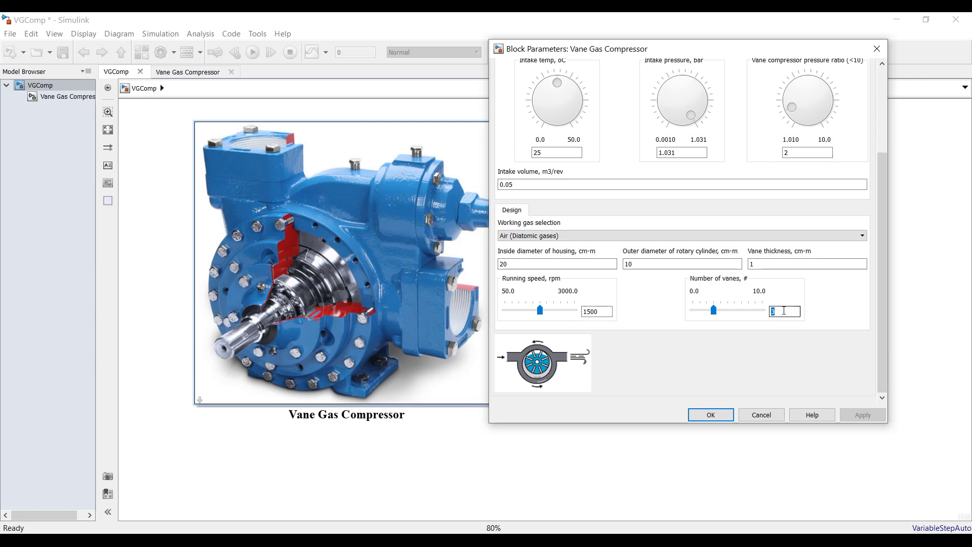
text(5)
key(Tab)
click(852, 420)
click(710, 415)
click(62, 52)
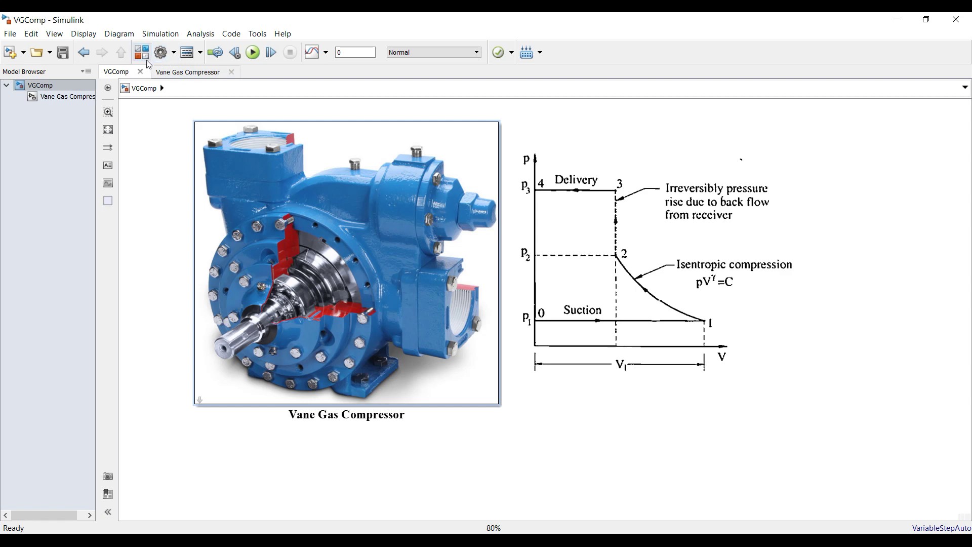
Step: Open Model Explorer and list the data of the Vane Compressor function inside the Vane Gas Compressor subsystem
click(189, 53)
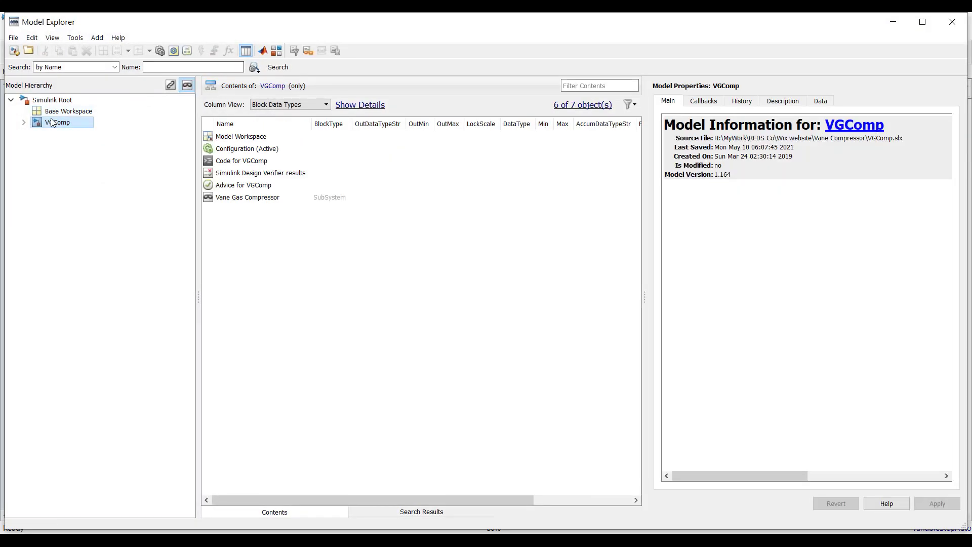
click(23, 123)
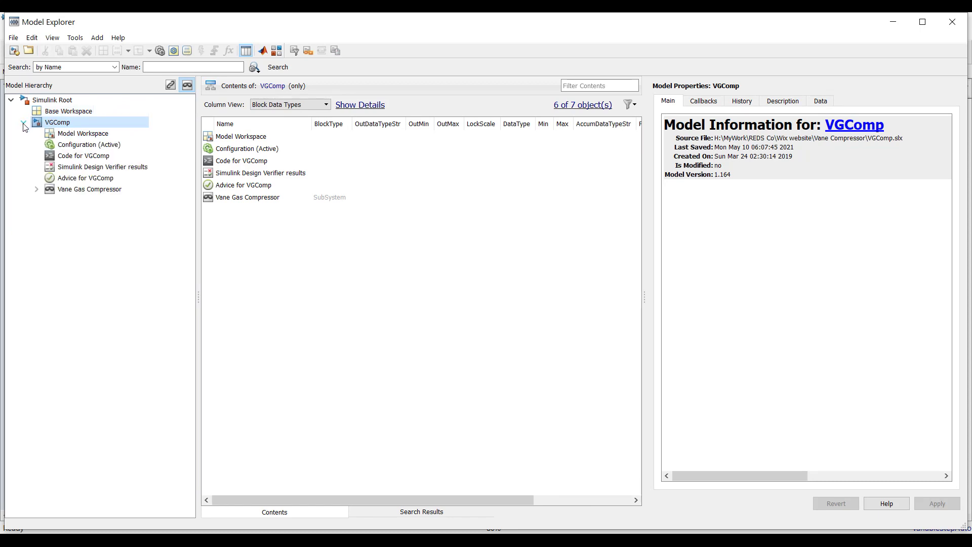
click(36, 189)
click(79, 200)
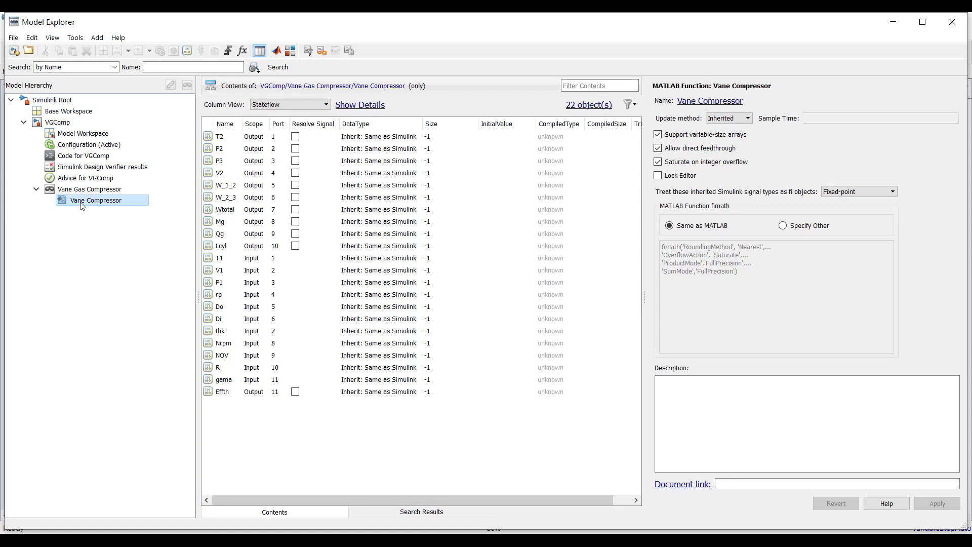
Step: Inspect the properties of outputs T2, P2, P3 and V2, including V2's option for saving its final value to the base workspace
click(211, 137)
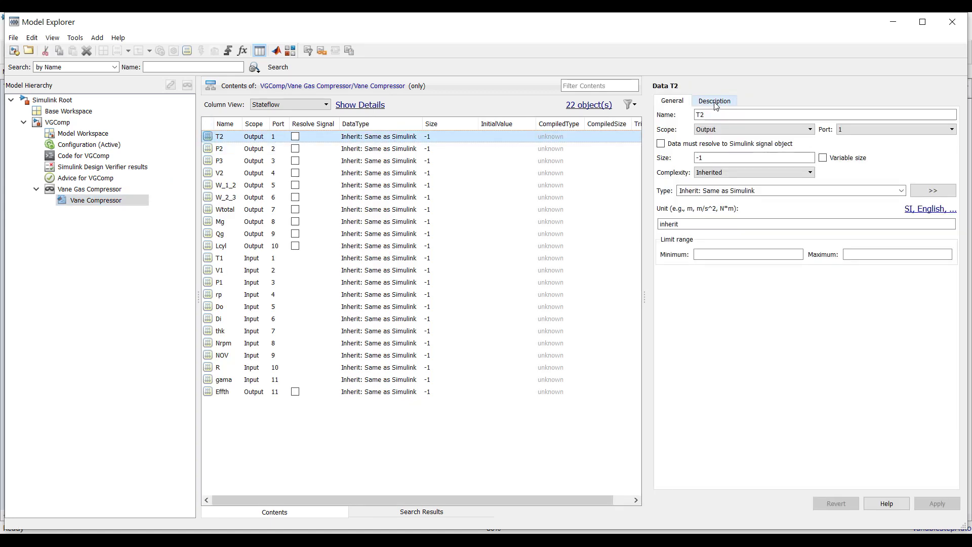
click(211, 151)
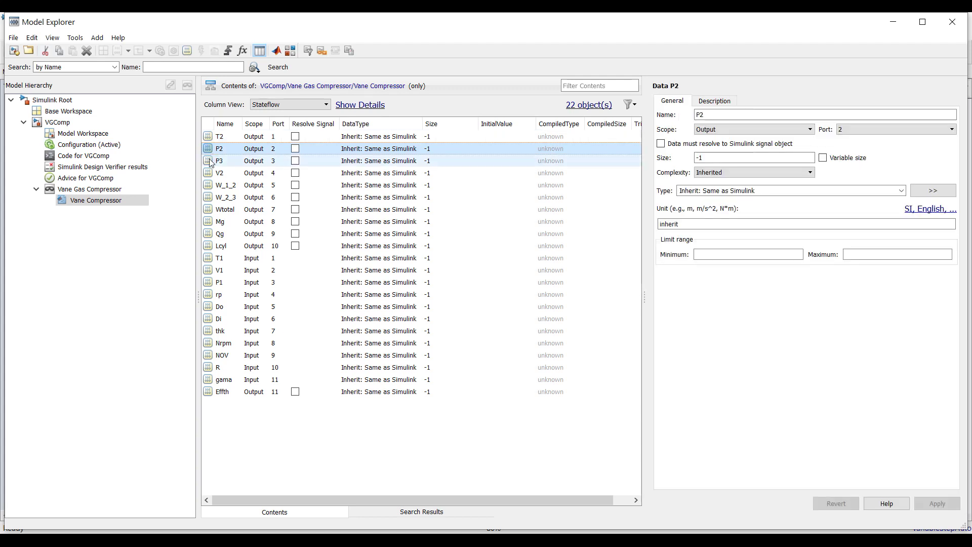
click(211, 160)
click(211, 172)
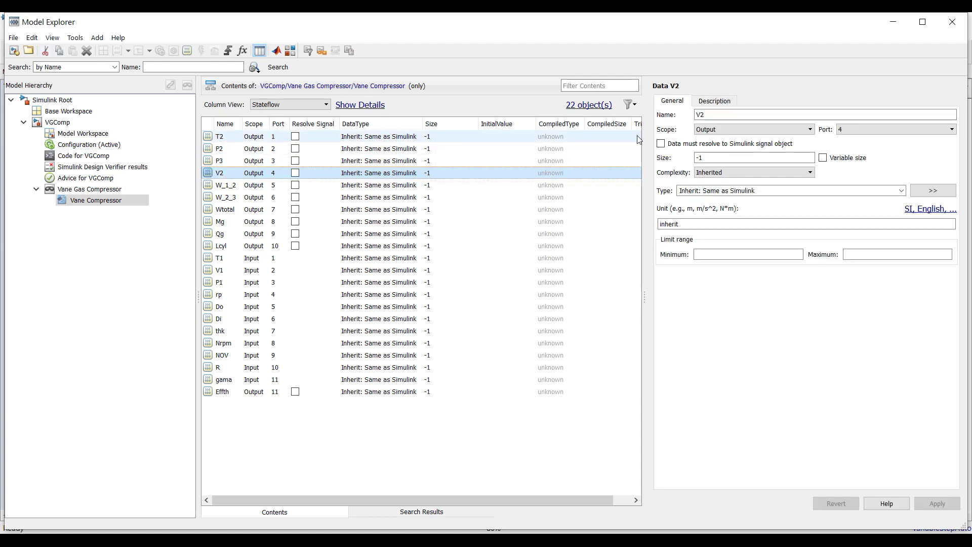
click(729, 103)
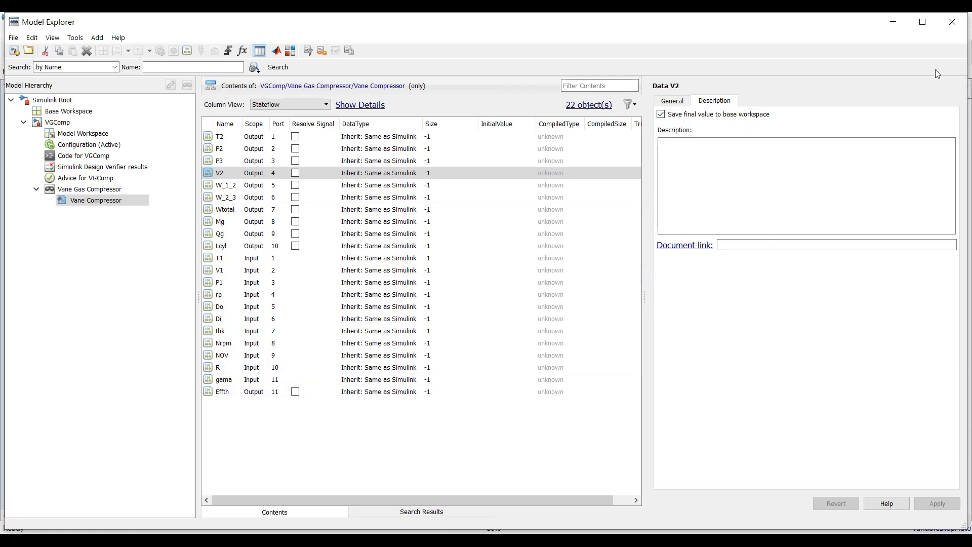
Step: Enable saving the final value to the base workspace for the Effth output and apply the change
click(235, 392)
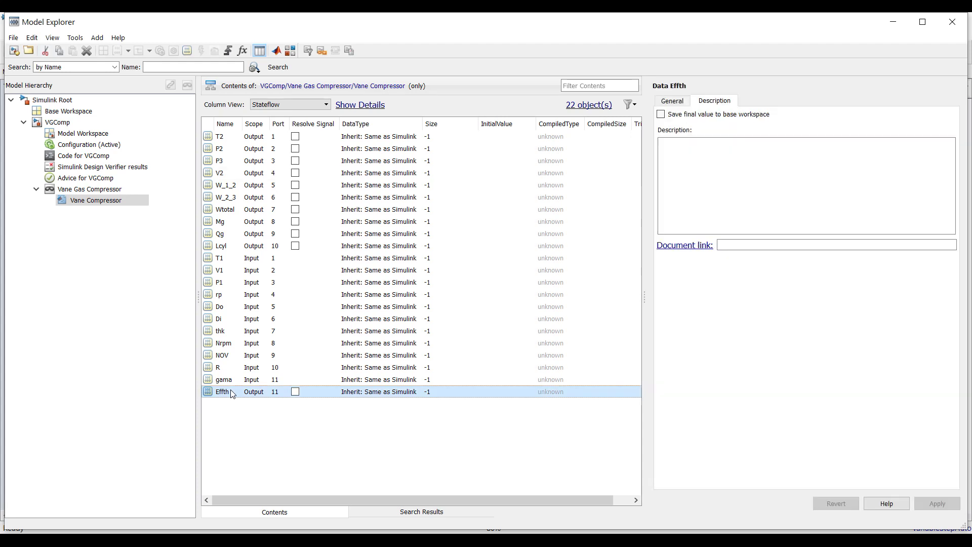
click(660, 115)
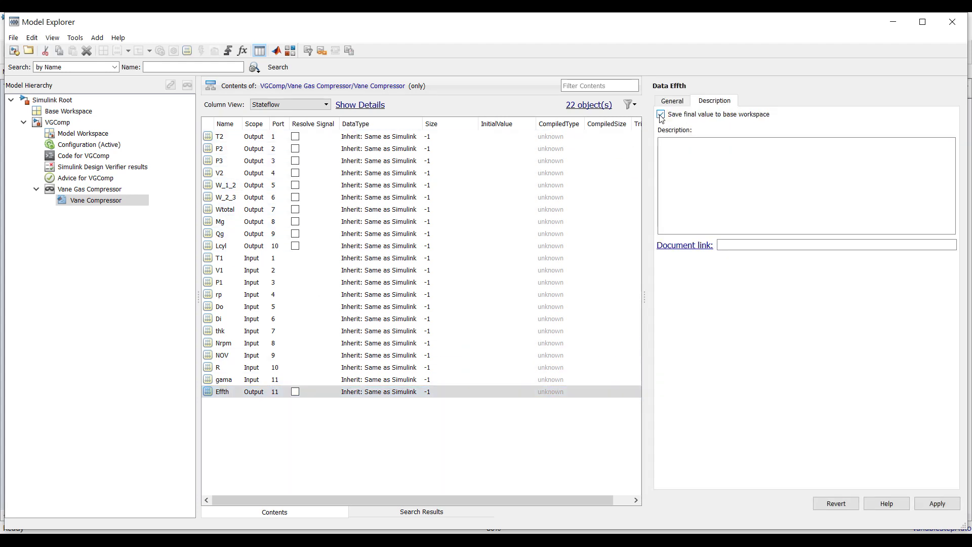
click(937, 503)
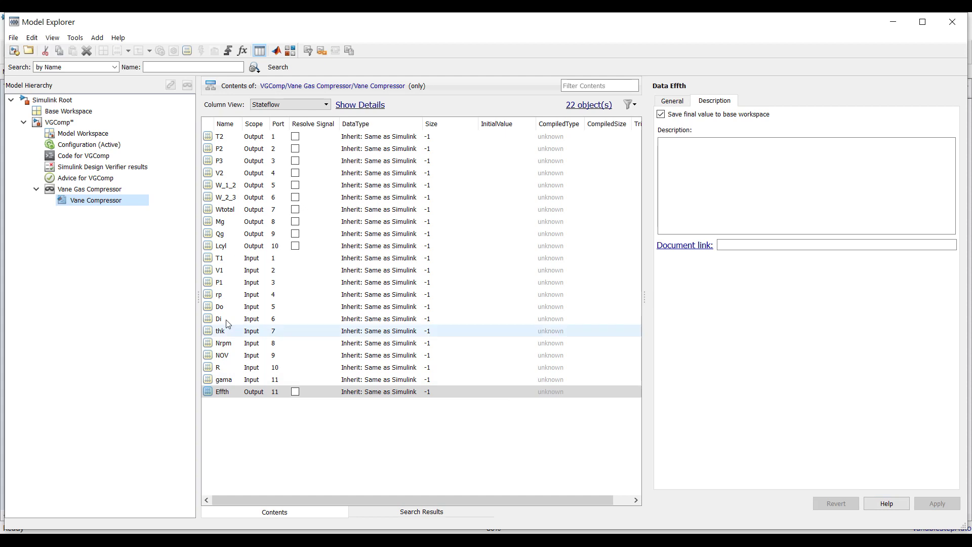
Step: Check the base workspace saving option for inputs R and NOV, and close Model Explorer
click(220, 367)
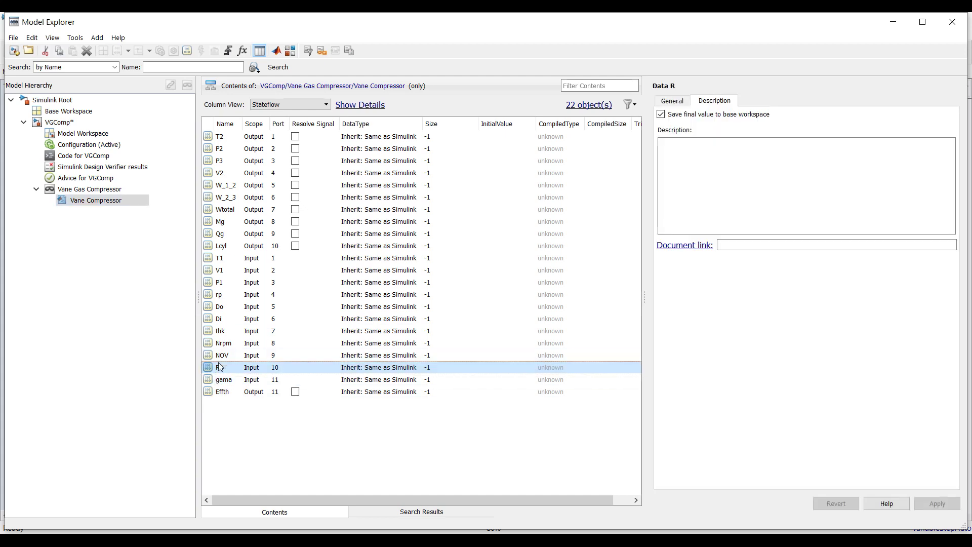
click(220, 355)
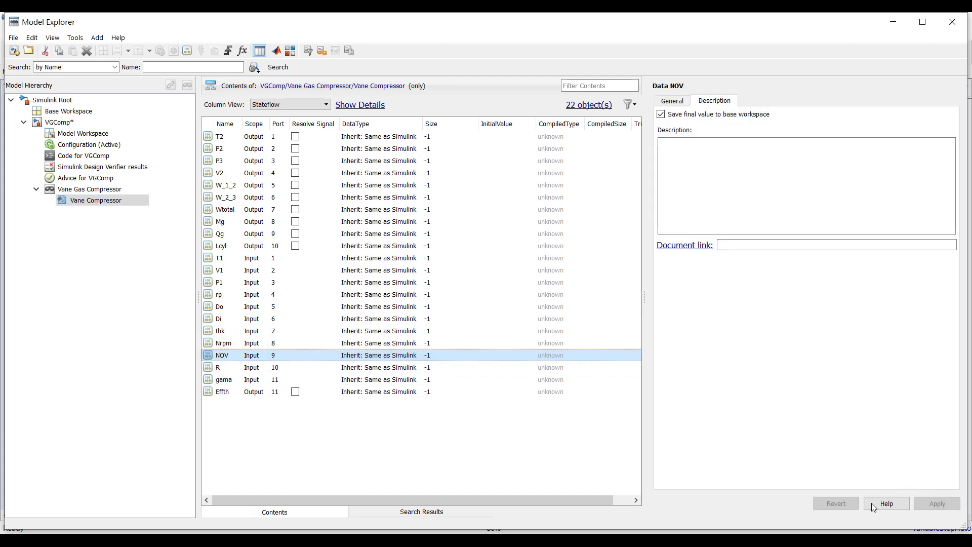
click(952, 22)
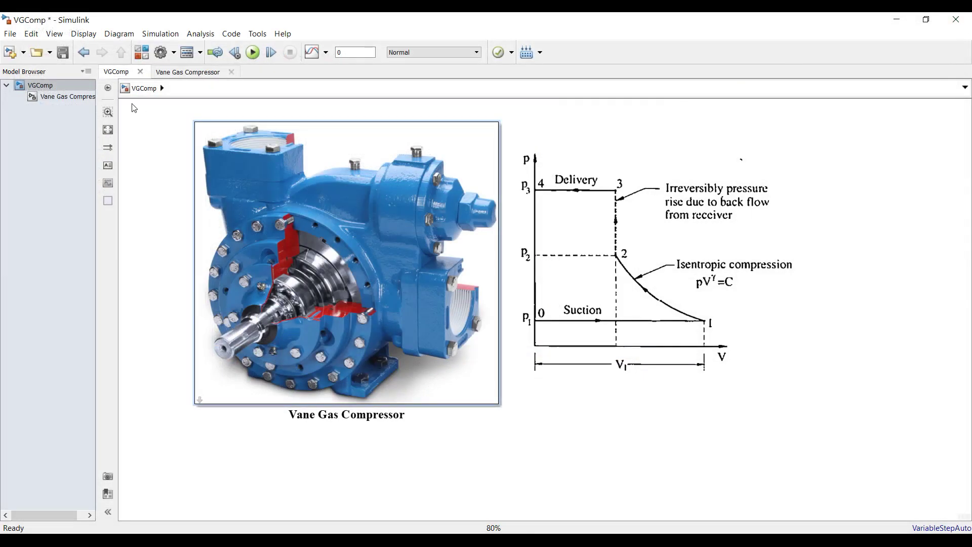
Step: Open the Vane Gas Compressor subsystem, save the model, and run the simulation
click(62, 96)
drag(151, 121, 385, 501)
click(485, 506)
drag(935, 111, 804, 483)
click(63, 51)
click(257, 53)
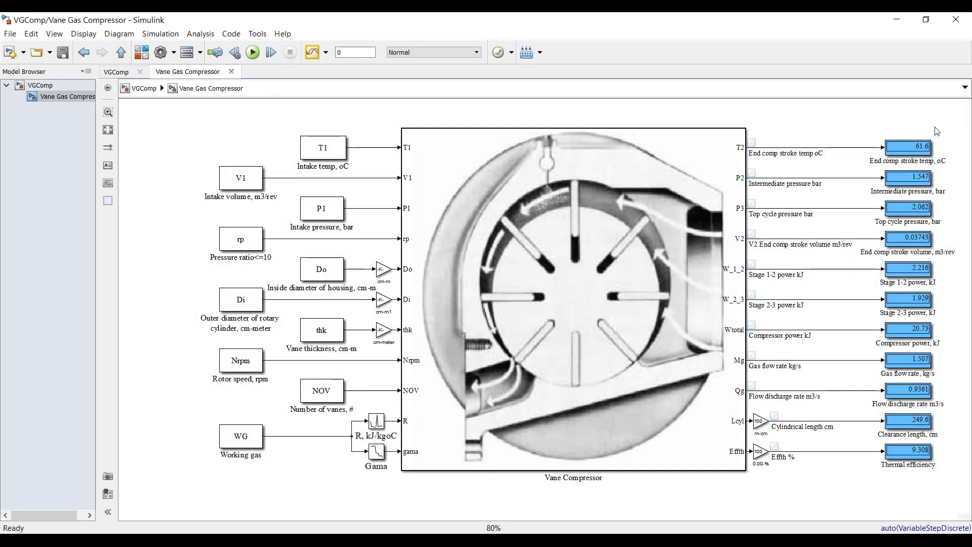
Step: Examine the simulated end compression stroke temperature, intermediate and top cycle pressures, and end compression stroke volume on the displays
scroll(906, 157, right, 3)
scroll(888, 166, up, 3)
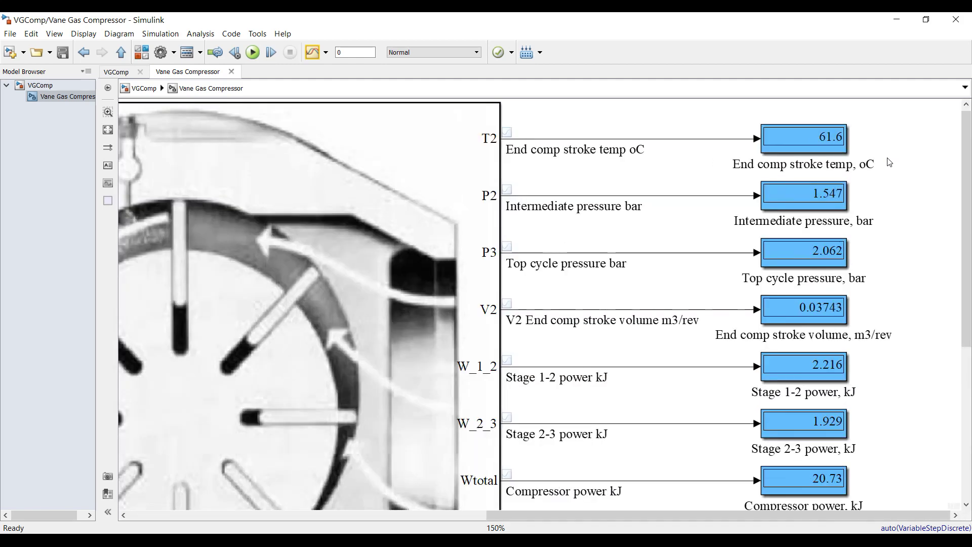
drag(909, 127, 677, 157)
click(913, 193)
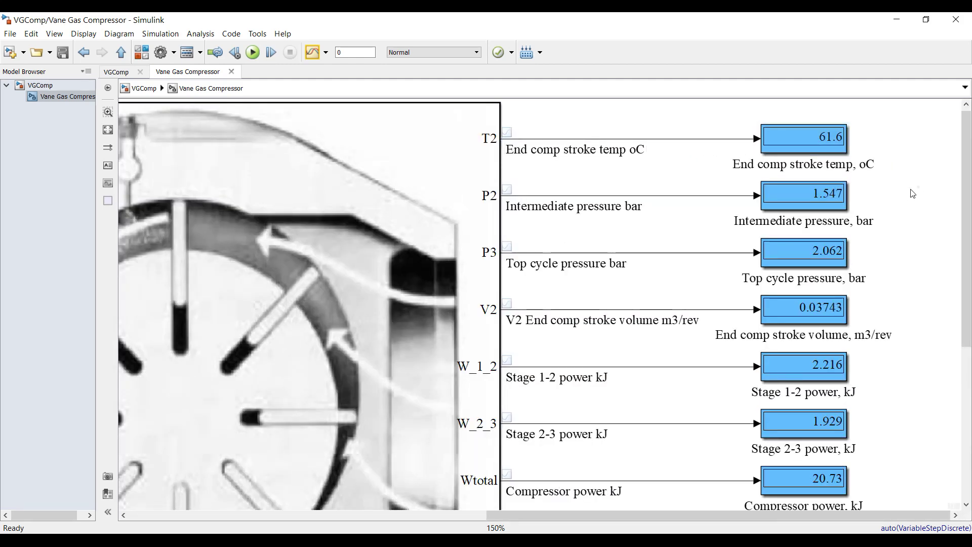
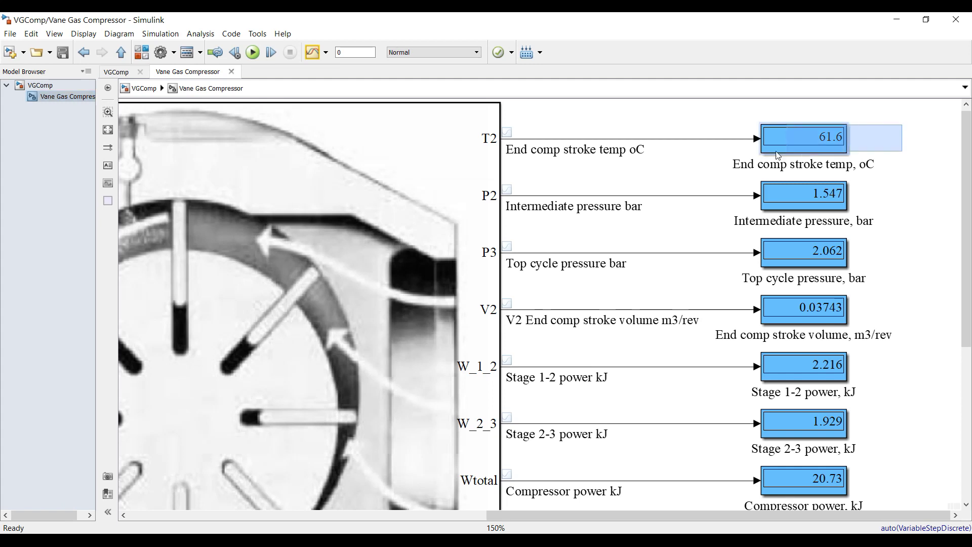
drag(914, 189, 677, 204)
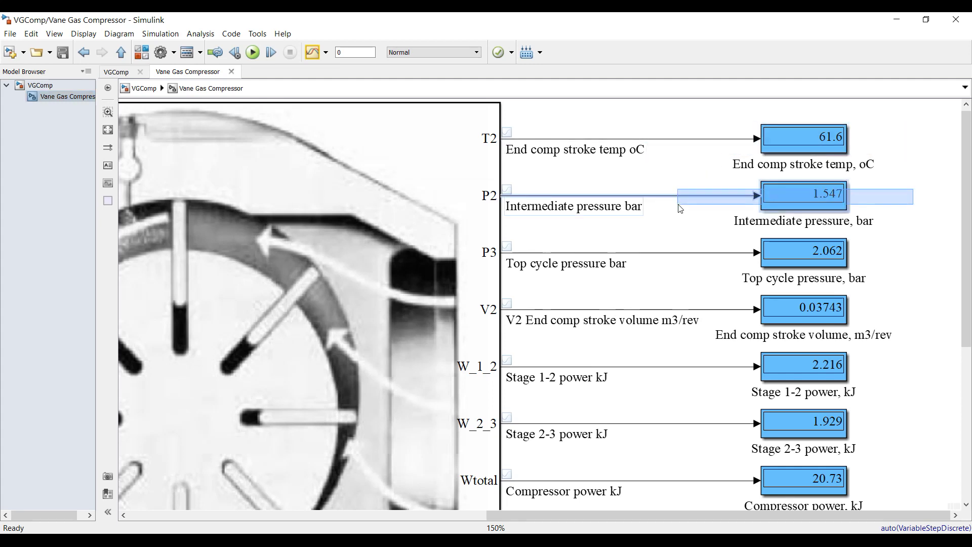
drag(892, 241, 703, 268)
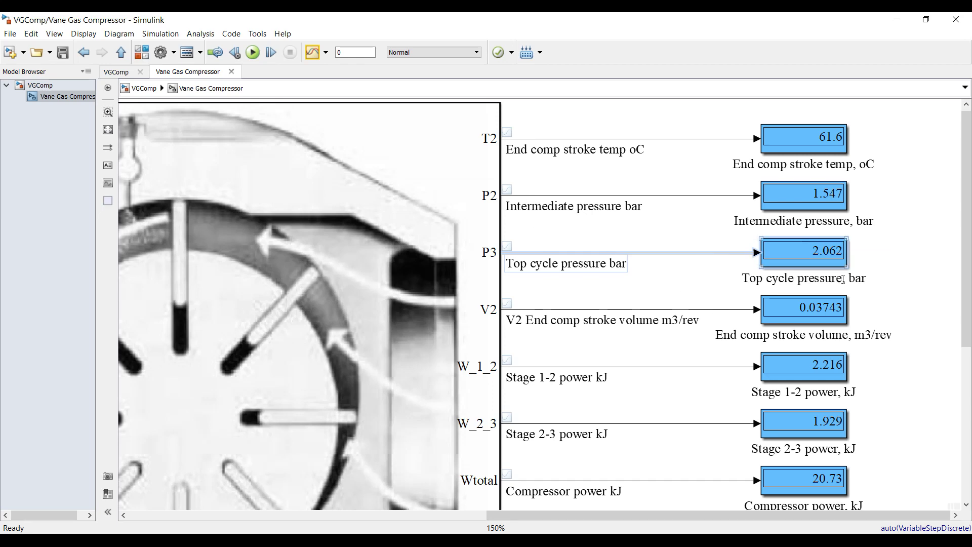
scroll(870, 267, up, 1)
scroll(855, 263, down, 1)
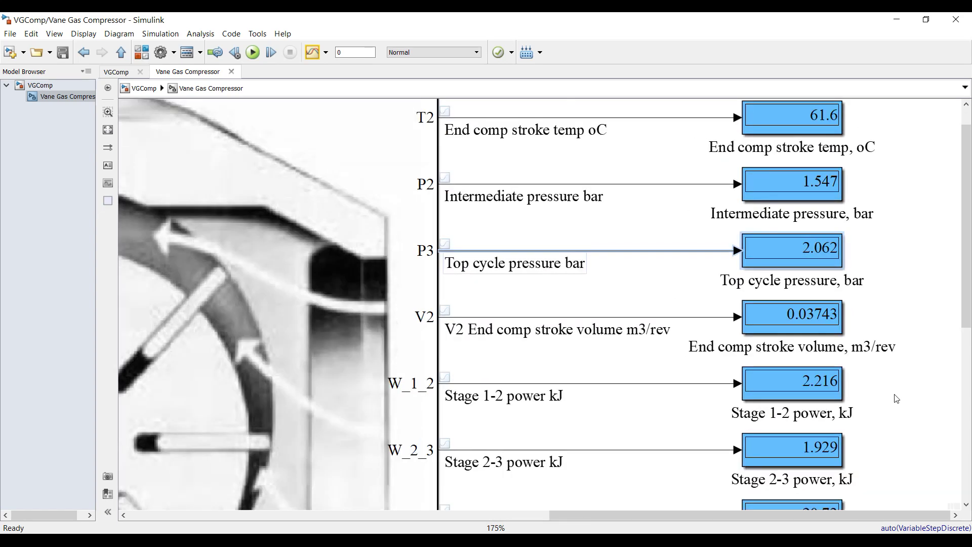
scroll(509, 344, down, 1)
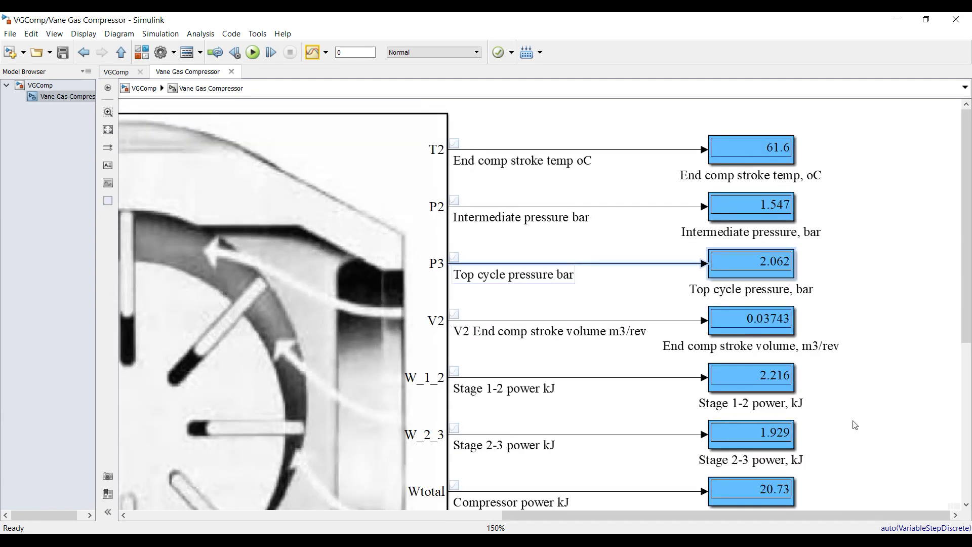
scroll(854, 424, up, 2)
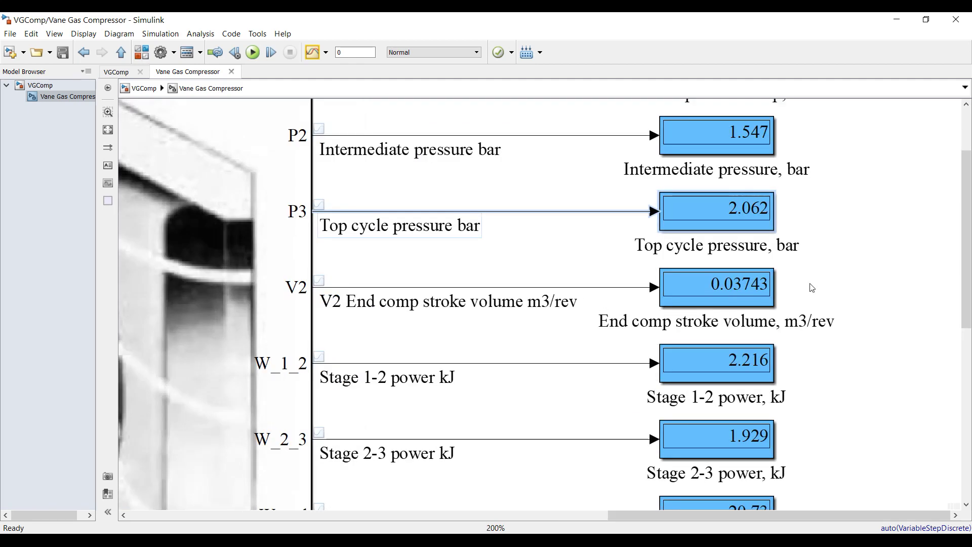
scroll(602, 248, down, 2)
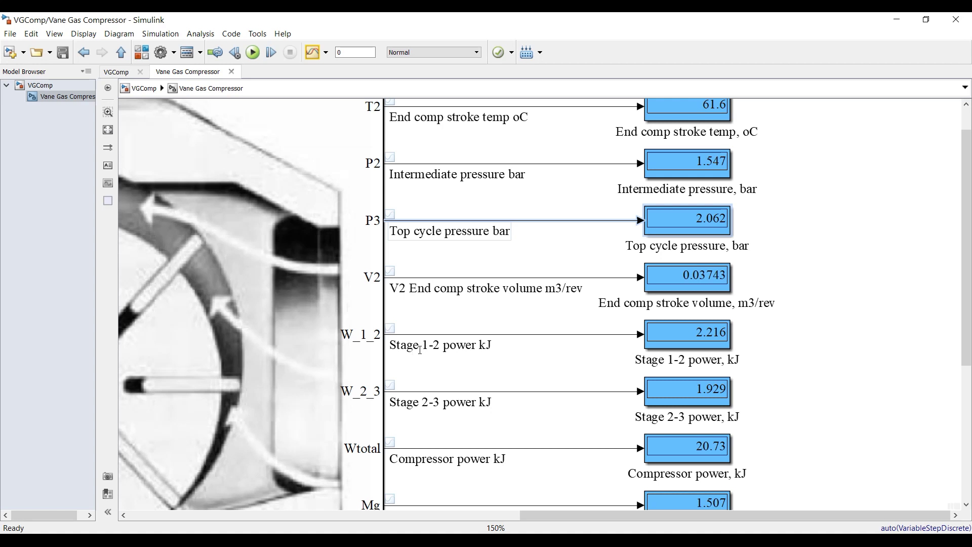
Step: Consult the p-V diagram in the top-level model and examine the stage 1-2 and stage 2-3 power results in the subsystem
click(41, 85)
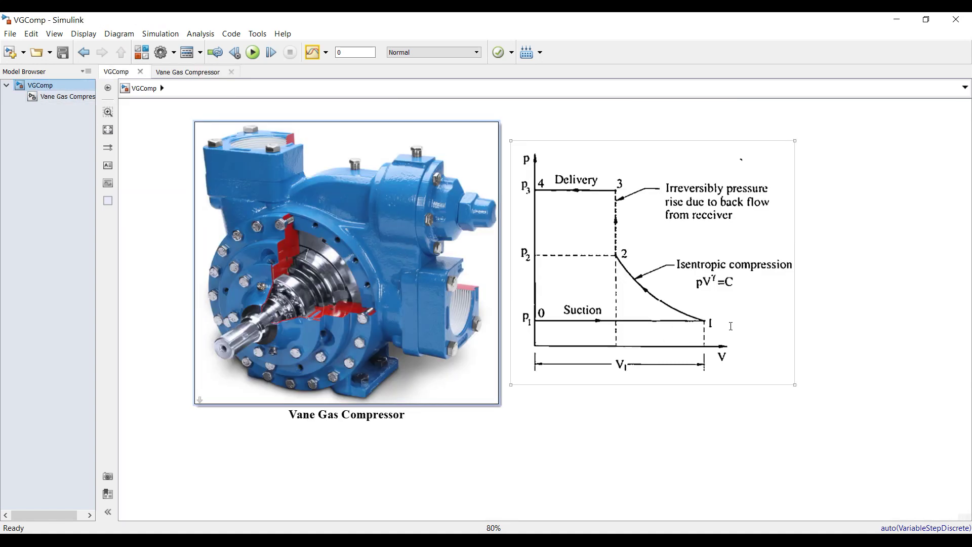
click(81, 96)
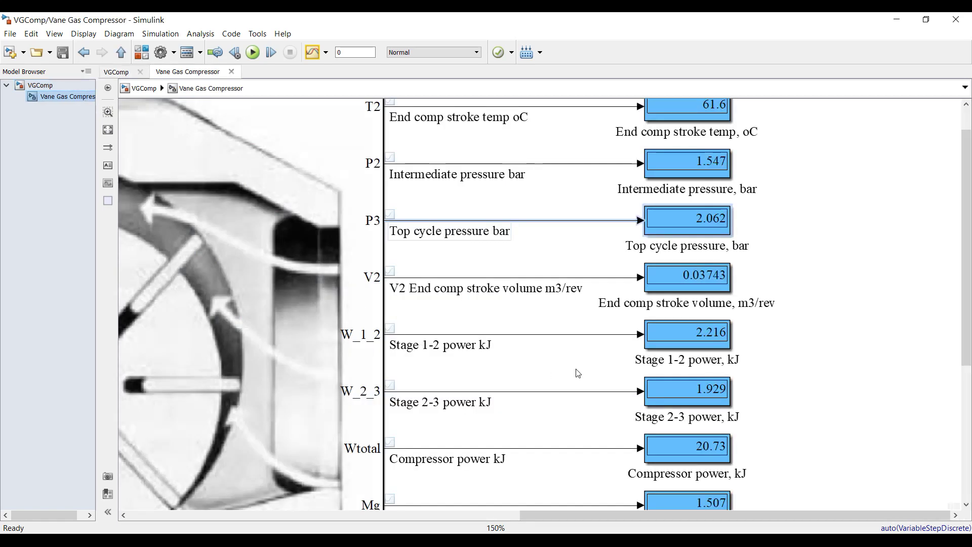
drag(799, 321, 597, 348)
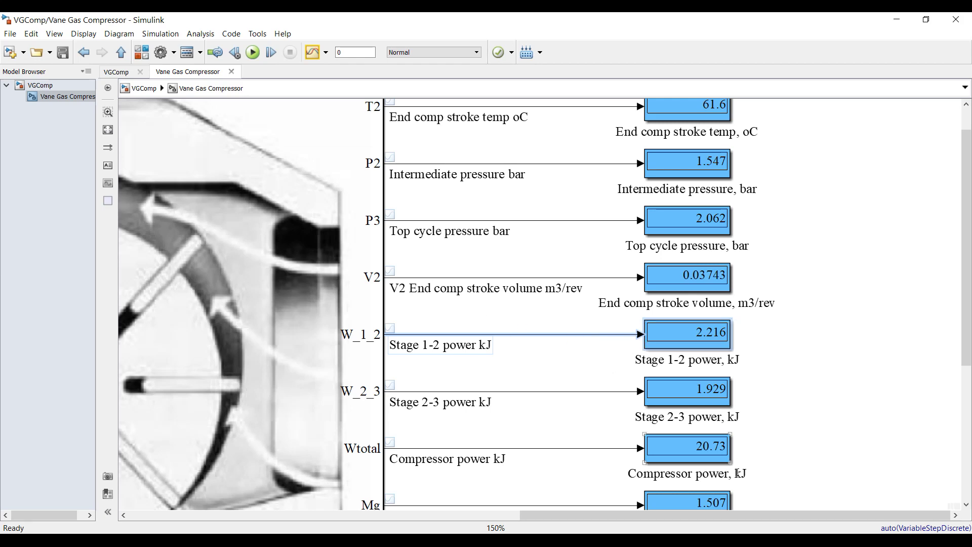
scroll(634, 406, up, 2)
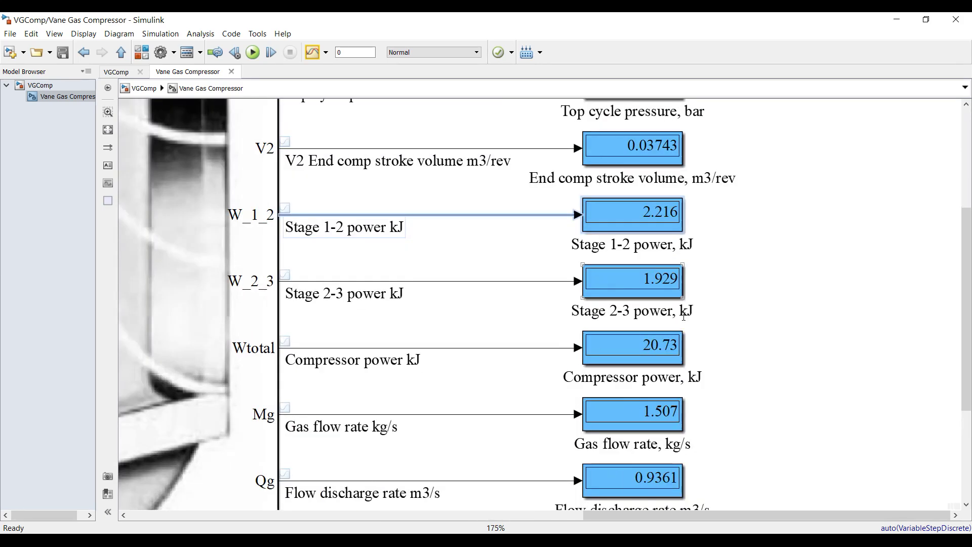
drag(766, 264, 536, 294)
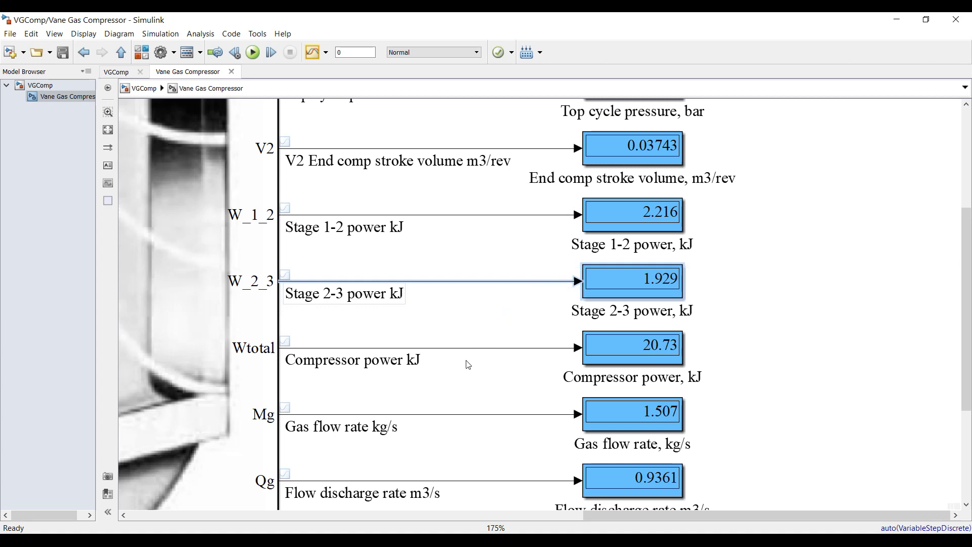
Step: Examine the compressor power and gas flow rate results on the subsystem's displays
drag(780, 340, 502, 372)
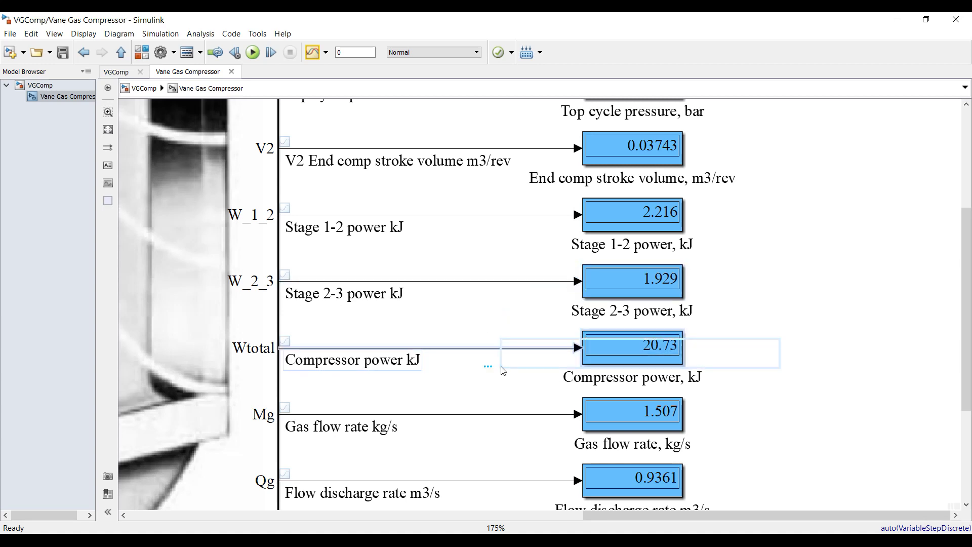
click(863, 297)
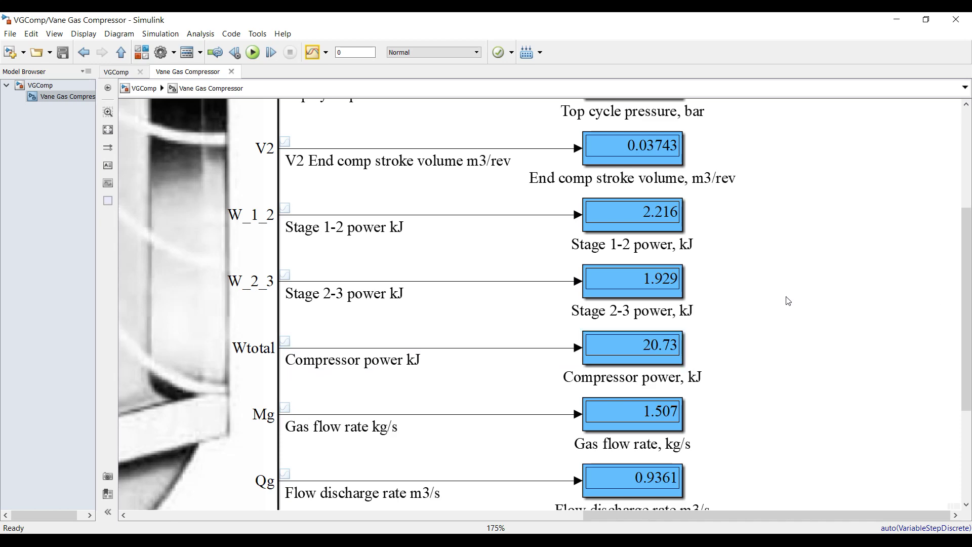
scroll(704, 456, down, 1)
scroll(734, 400, up, 2)
drag(772, 359, 537, 394)
scroll(428, 283, down, 2)
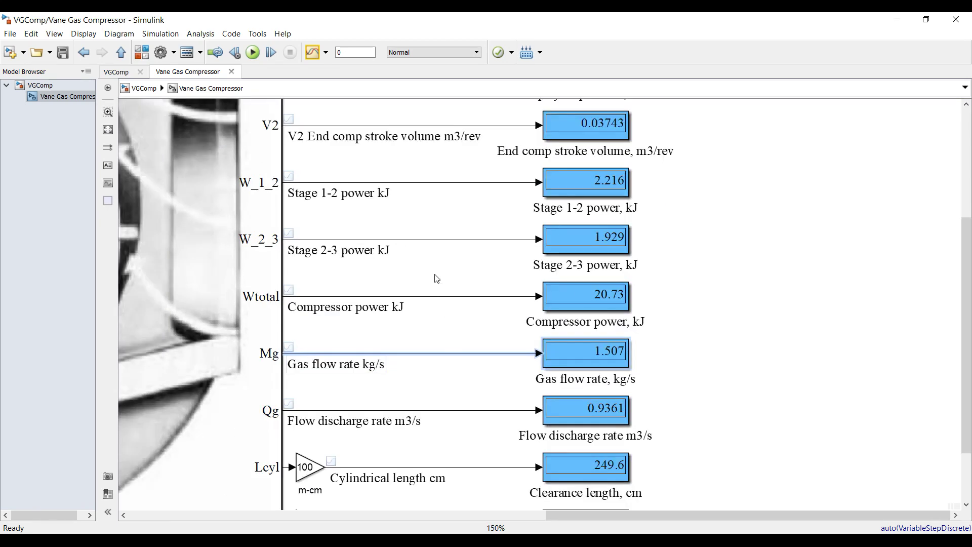
scroll(436, 277, down, 1)
scroll(413, 337, up, 1)
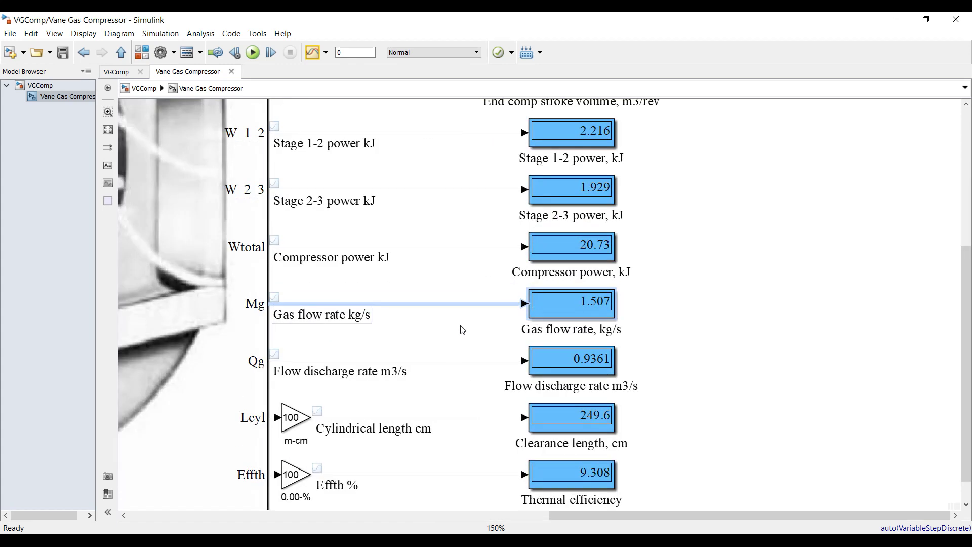
click(689, 312)
drag(674, 305, 464, 324)
Step: Examine the thermal efficiency result at the end of the output displays
scroll(683, 357, down, 1)
scroll(653, 466, up, 2)
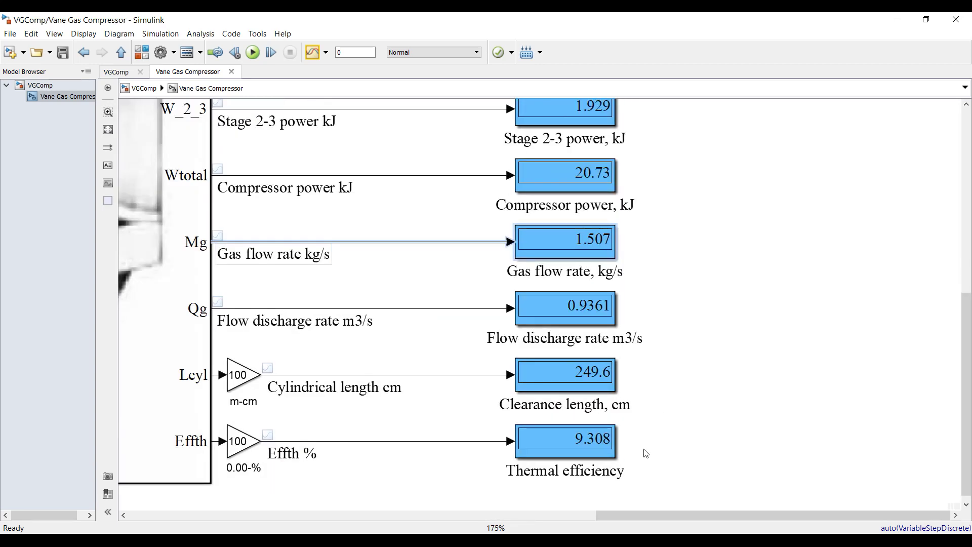
drag(672, 434, 479, 475)
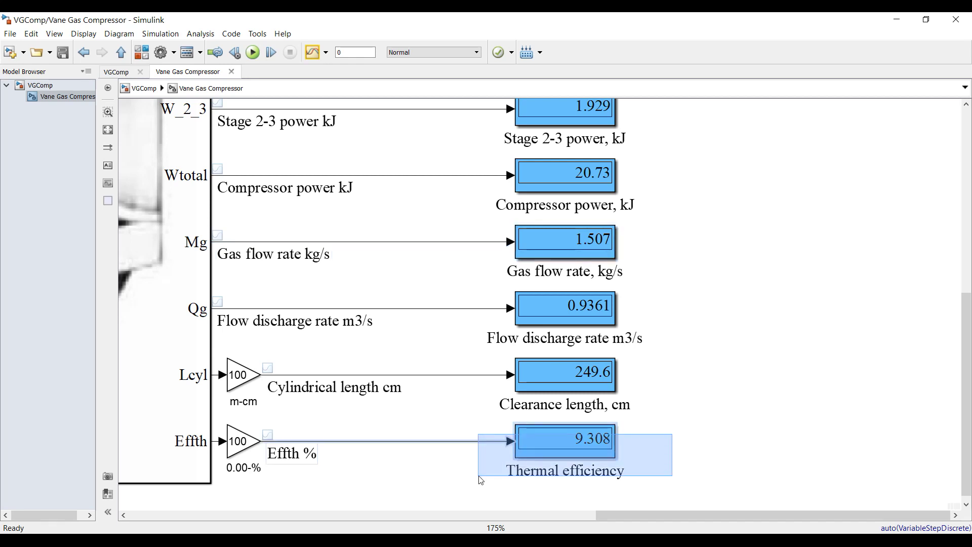
Step: Set the Vane Gas Compressor block's working gas to Carbon dioxide, CO2 (Polyatomic gases) and apply the change
click(59, 87)
double_click(348, 215)
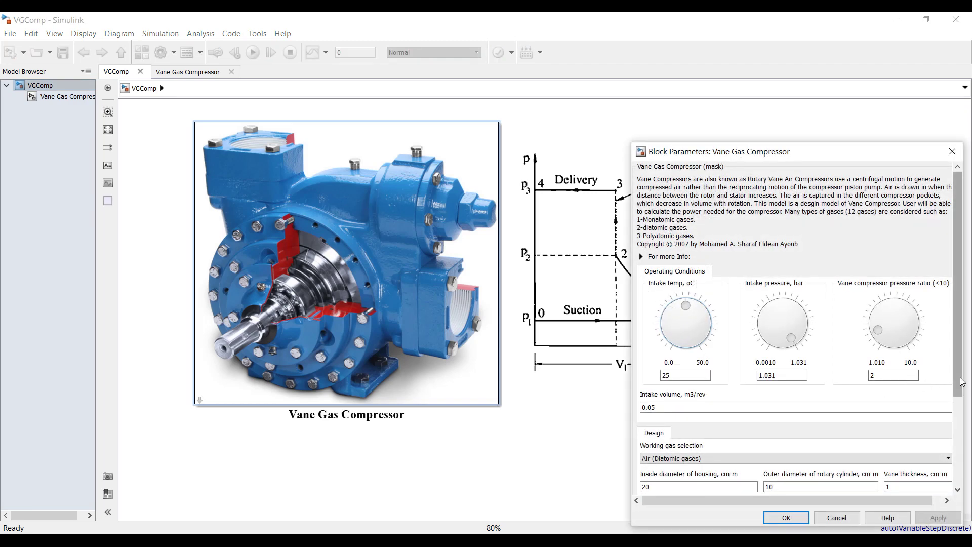
click(704, 463)
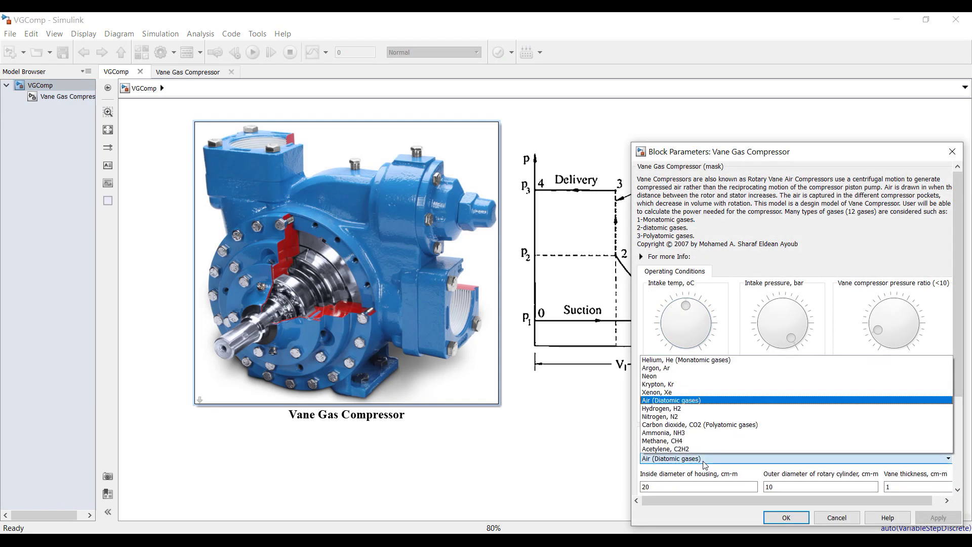
click(670, 425)
click(936, 517)
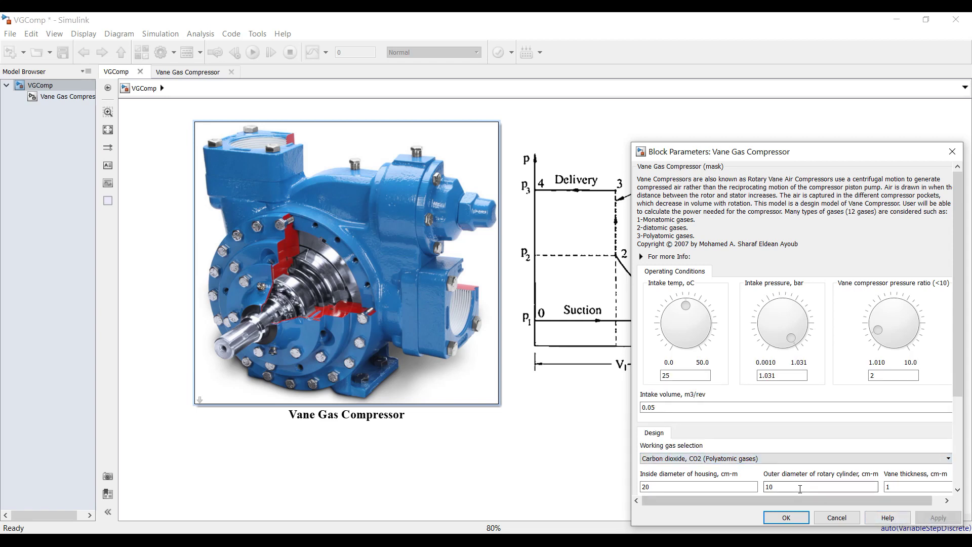
click(786, 518)
Step: Open the Vane Gas Compressor subsystem, fit the whole diagram in view, and run the simulation for carbon dioxide
click(87, 97)
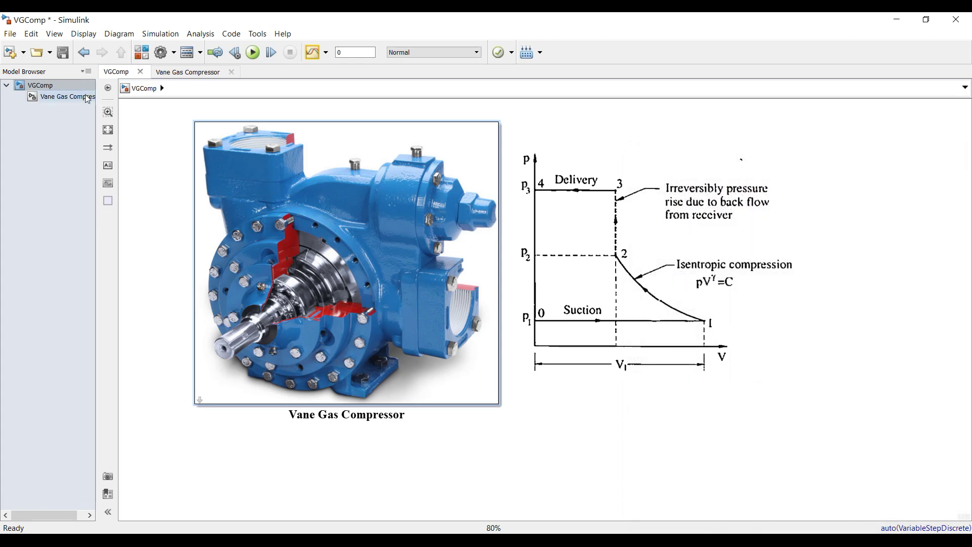
scroll(138, 139, down, 3)
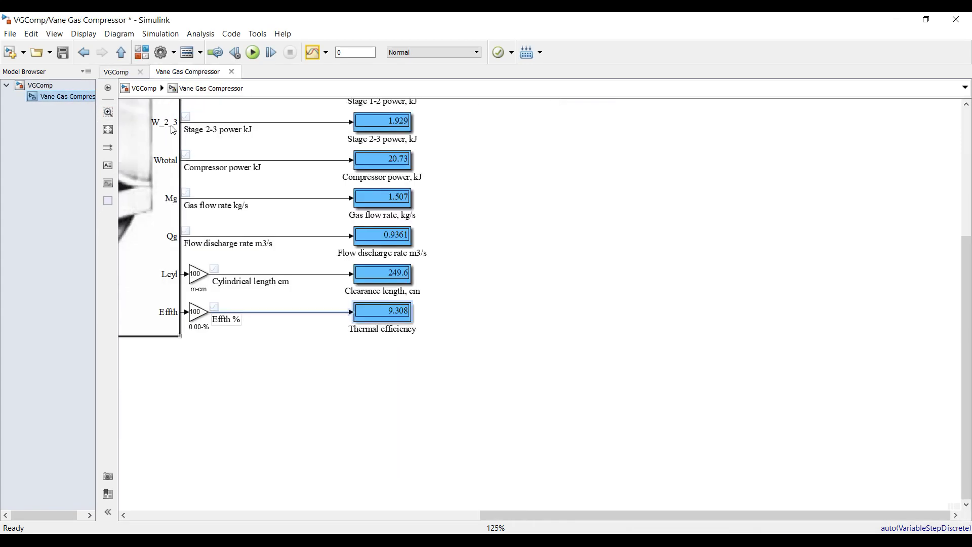
click(108, 129)
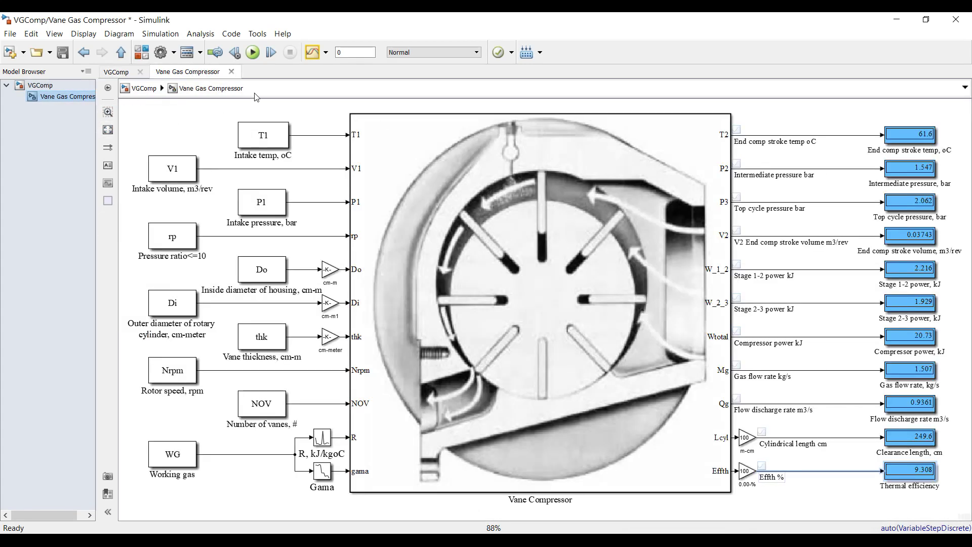
click(256, 55)
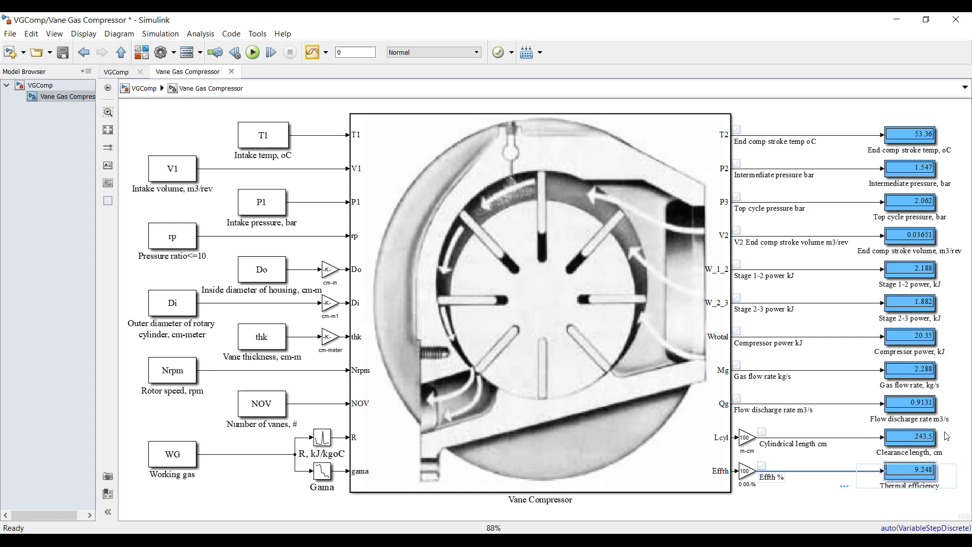
Step: Examine the flow discharge rate and gas flow rate results for carbon dioxide
drag(955, 393, 828, 414)
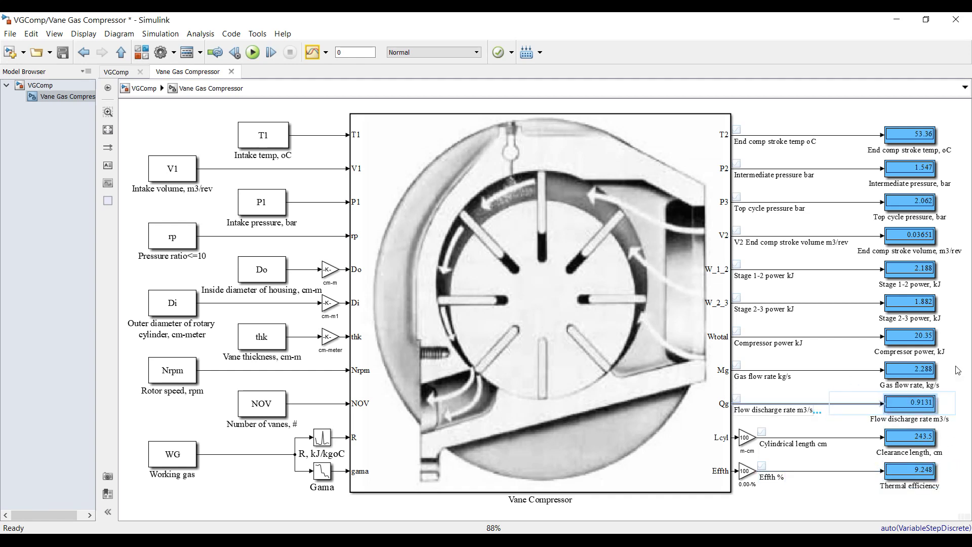
drag(956, 361, 734, 386)
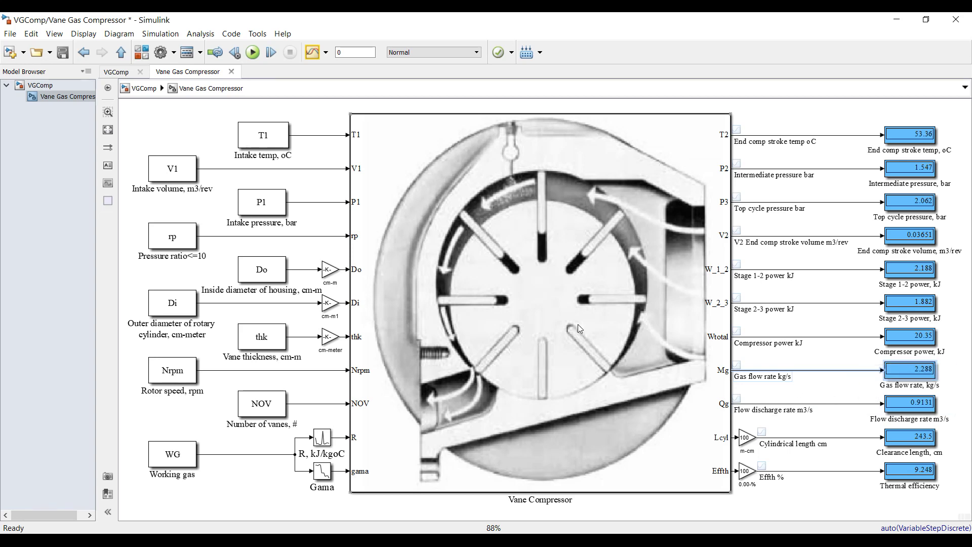
scroll(914, 328, up, 4)
click(916, 325)
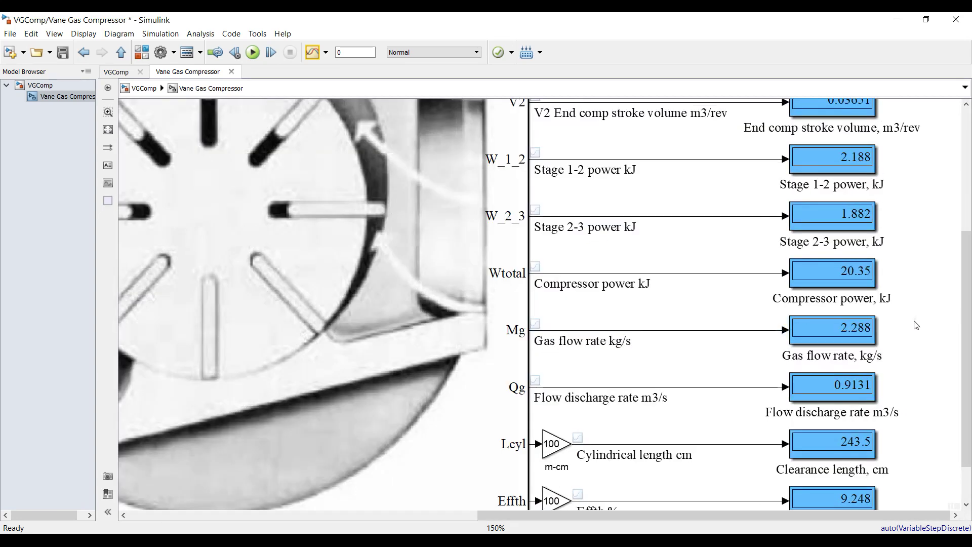
Step: Set the Vane Gas Compressor block's working gas to Argon, Ar in the top-level model
click(41, 85)
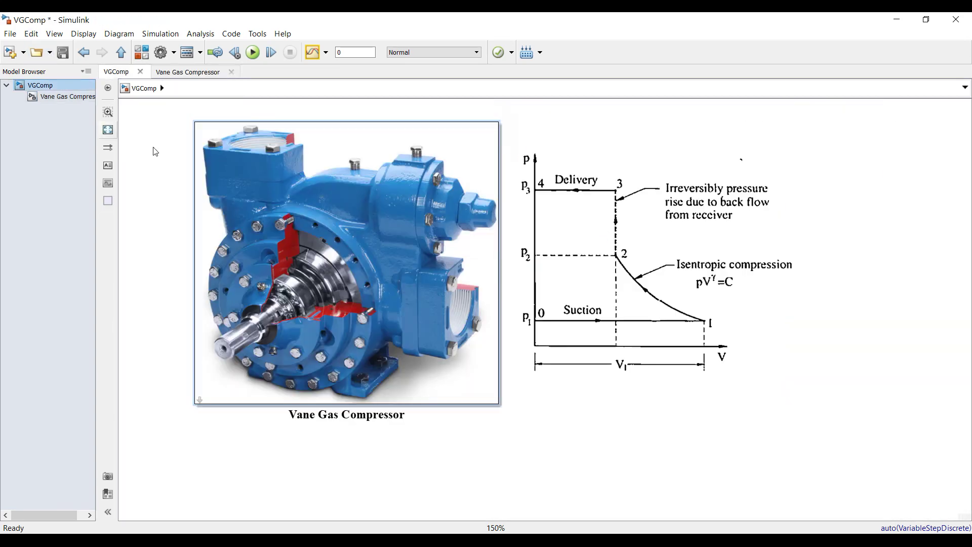
double_click(476, 262)
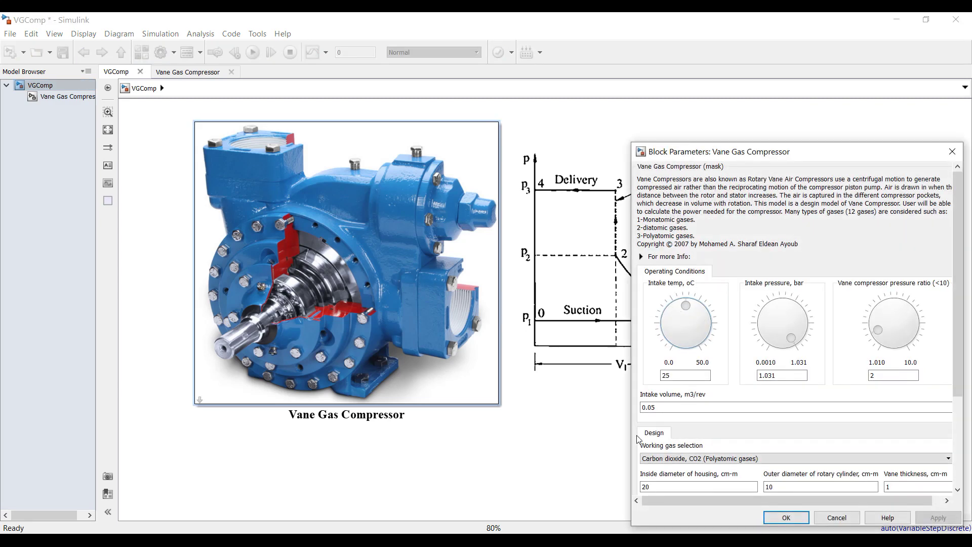
click(705, 459)
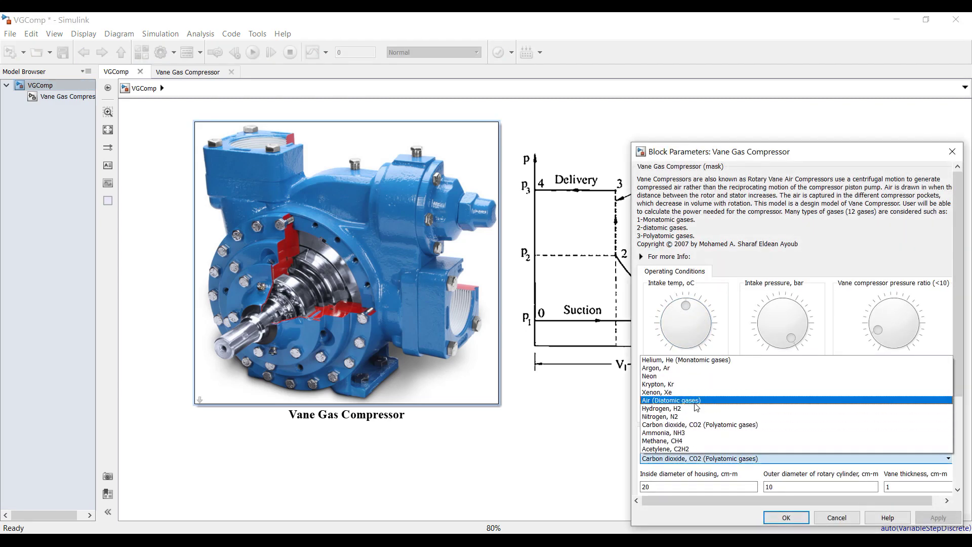
click(678, 368)
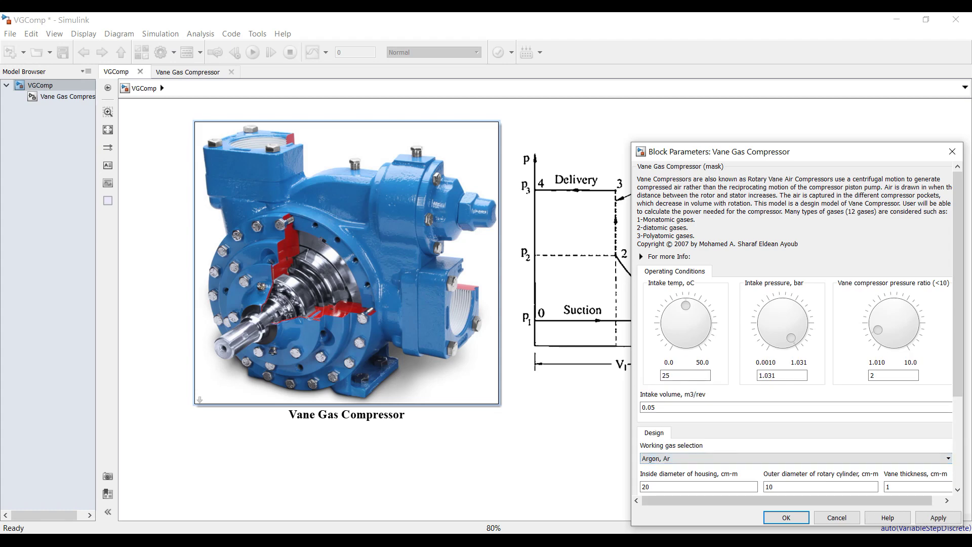
click(773, 516)
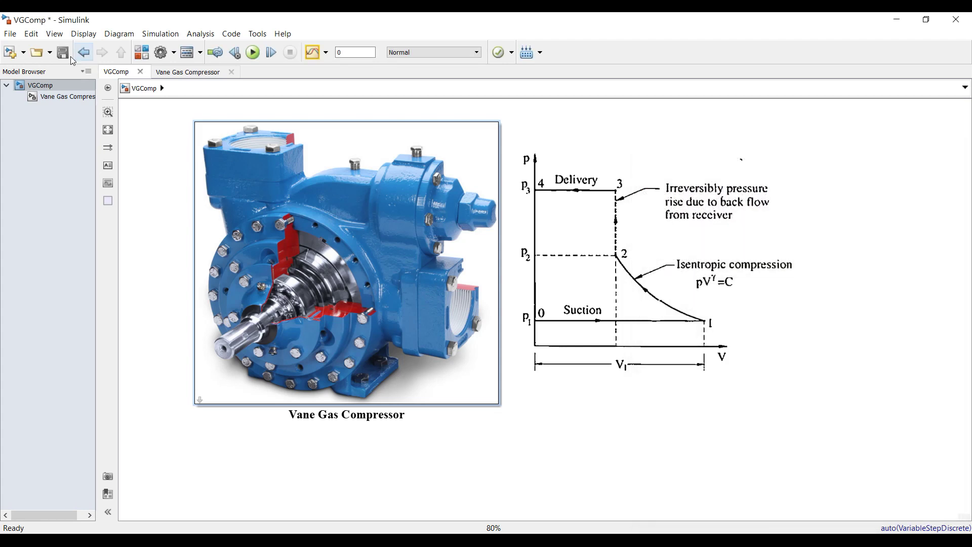
Step: Run the simulation for argon from the Vane Gas Compressor subsystem and check the gas flow rate display
click(73, 99)
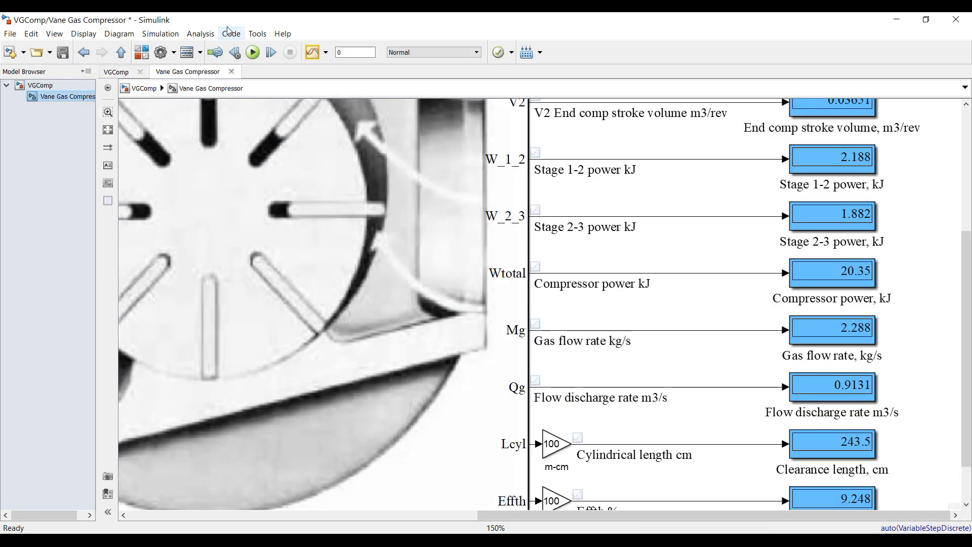
click(253, 52)
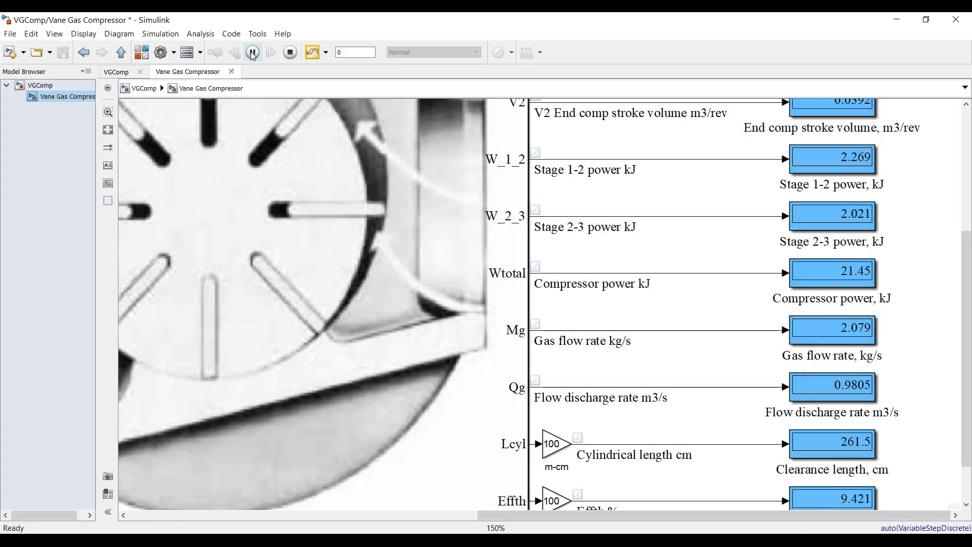
drag(944, 319, 695, 354)
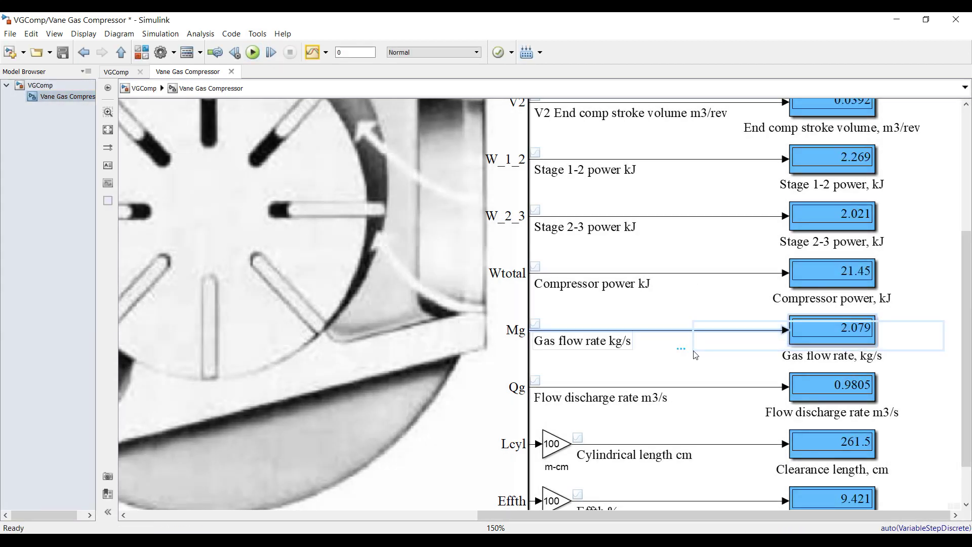
Step: Return to the top-level VGComp model, save it, and switch to the MATLAB R2016a window
click(79, 87)
click(63, 53)
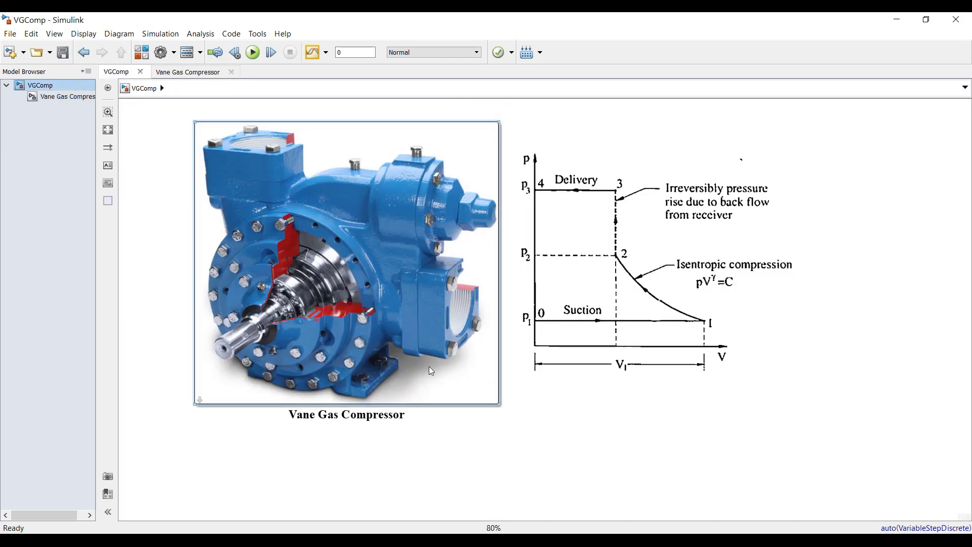
click(509, 539)
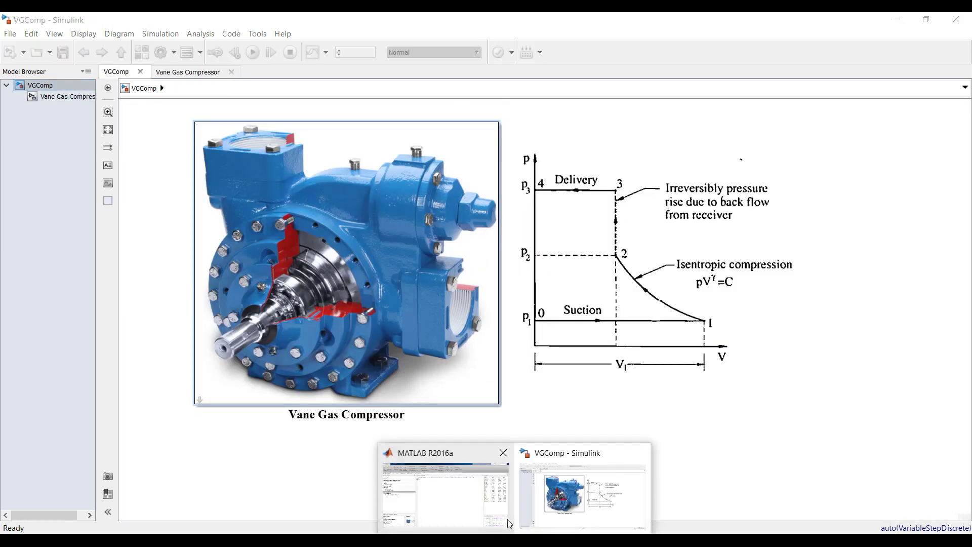
click(478, 500)
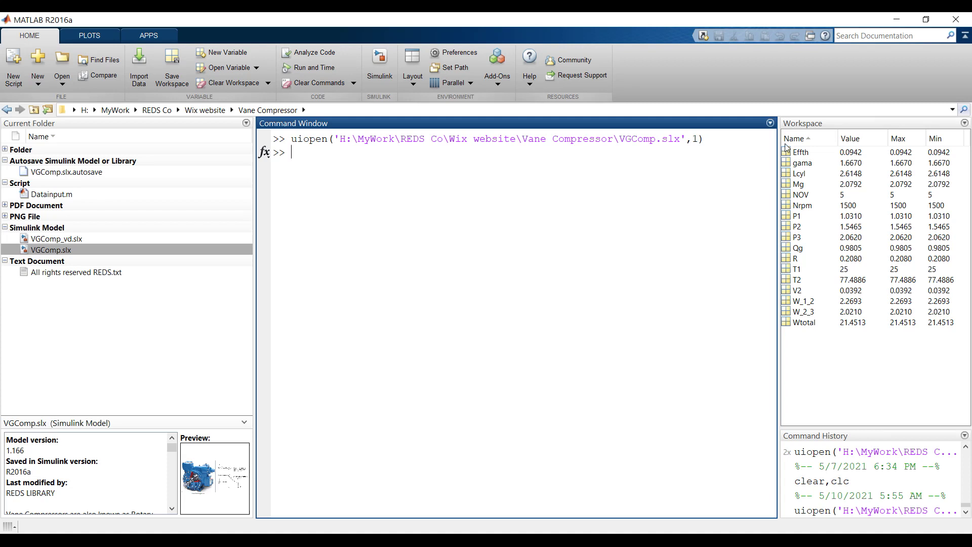
Step: Query the thermal efficiency variable Effth in the MATLAB Command Window and examine its value
text(Efft)
key(Return)
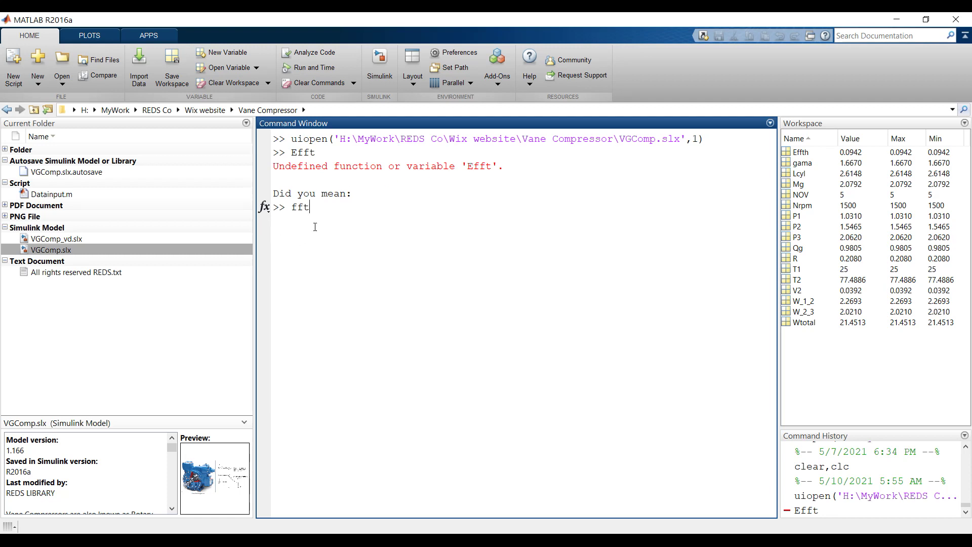
double_click(315, 208)
text(E)
key(Return)
drag(344, 262, 305, 262)
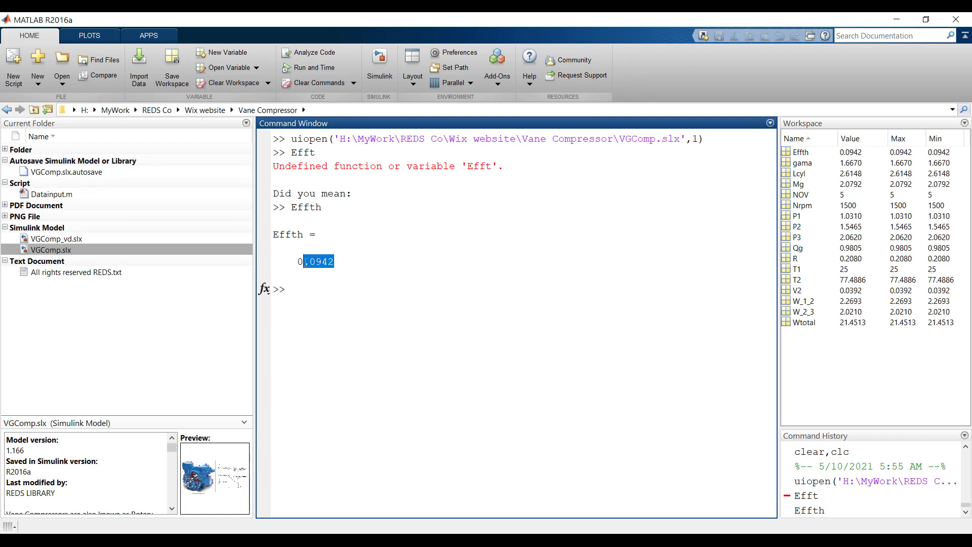
Step: Query the flow discharge rate variable Qg in the Command Window
click(373, 311)
text(Qg)
key(Return)
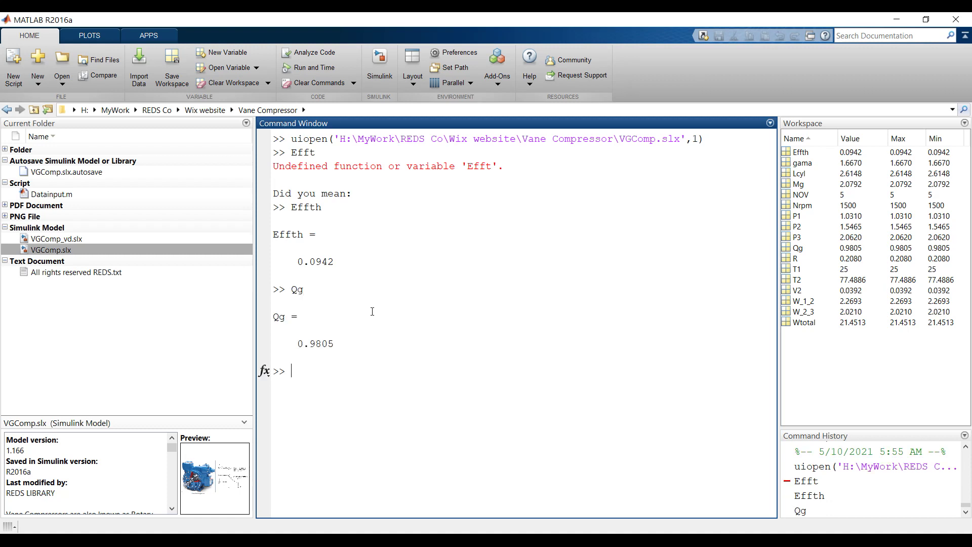
Step: Open the VGComp_vd.slx model from the current folder and select the T1, oC signal block in its subsystem
click(62, 240)
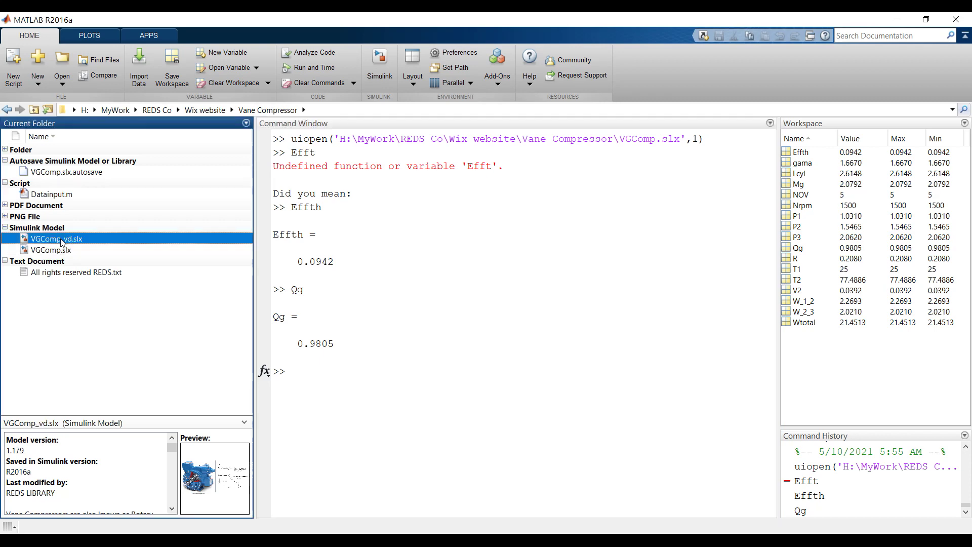
double_click(61, 241)
drag(163, 122, 305, 149)
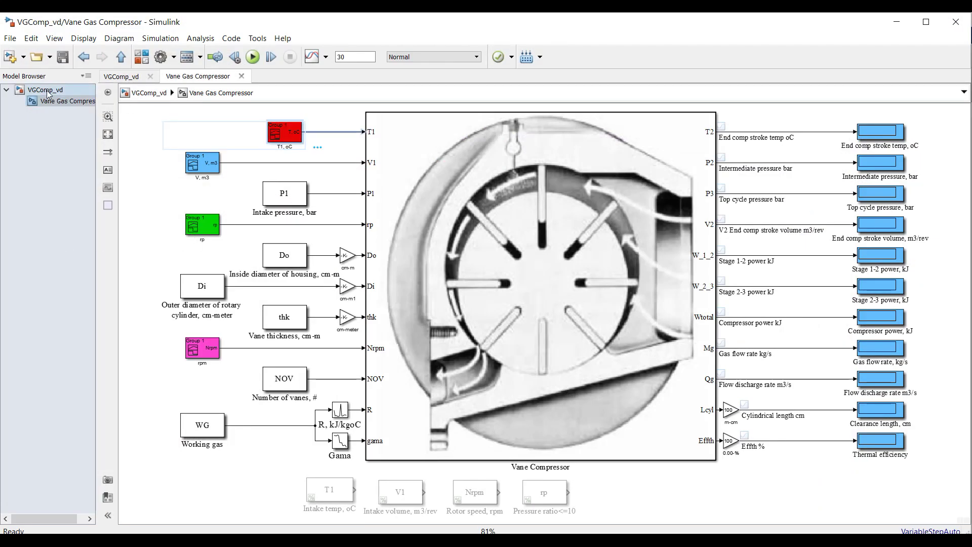
Step: Review the Vane Gas Compressor block parameters in the top-level VGComp_vd model, close them, and return to the subsystem
click(47, 91)
double_click(367, 207)
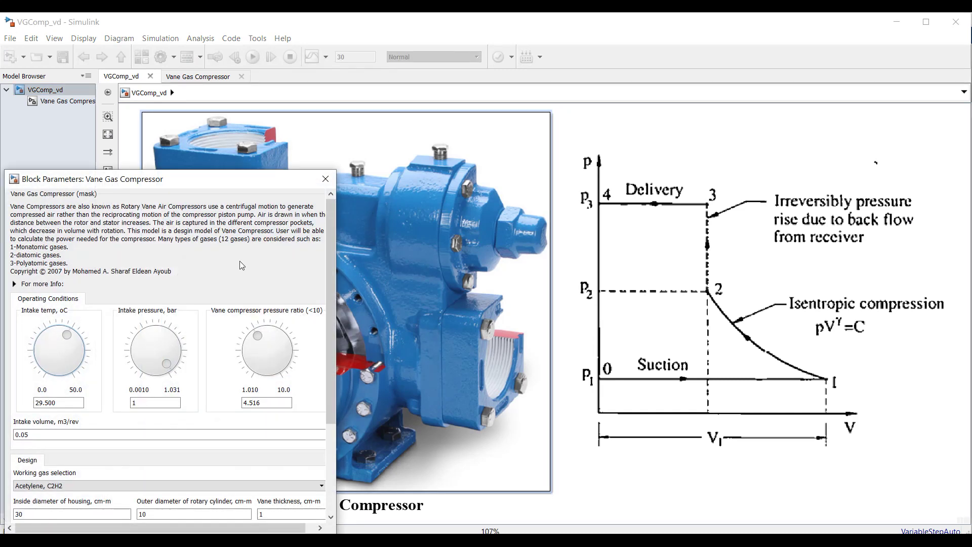
drag(237, 183, 447, 144)
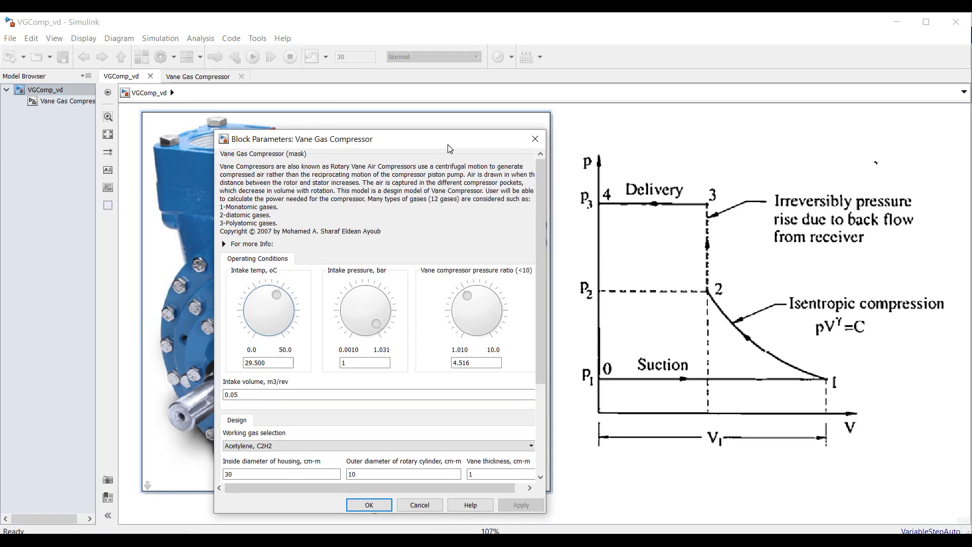
click(534, 139)
click(67, 101)
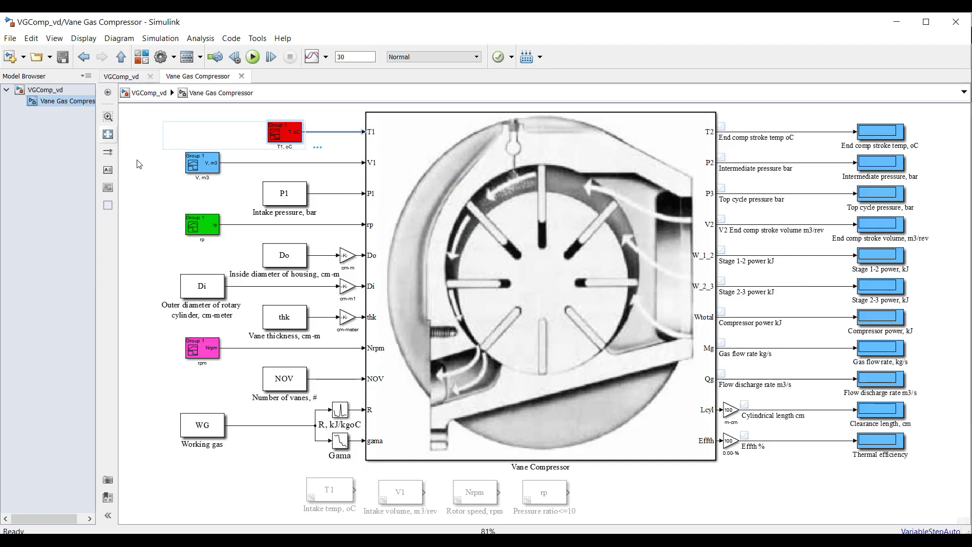
Step: Review the simulation start and stop times in the VGComp_vd configuration parameters, leaving the settings as they are
click(155, 193)
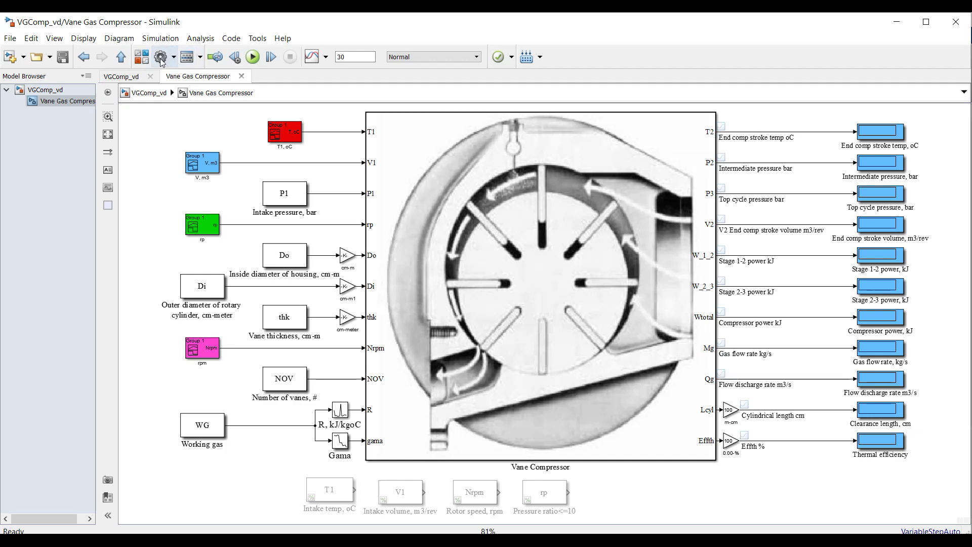
click(926, 21)
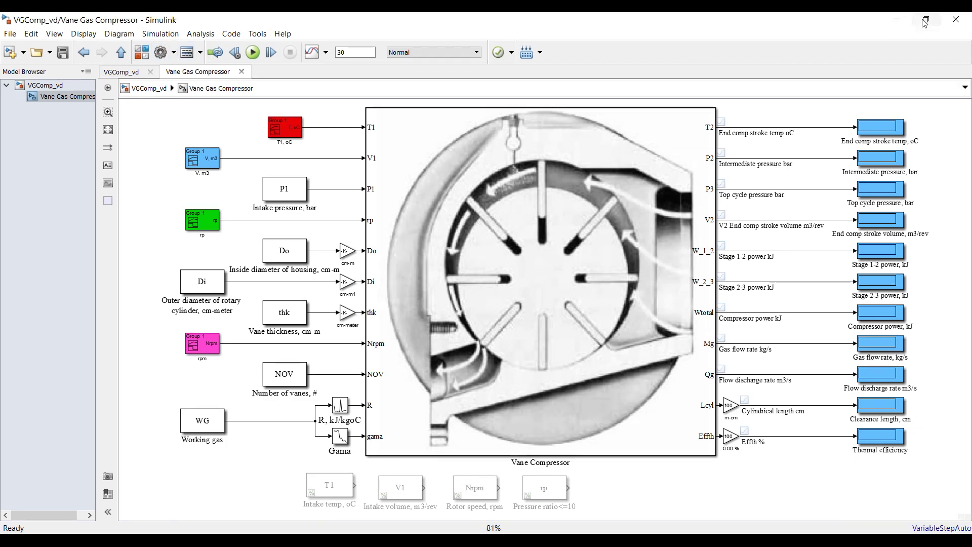
click(161, 53)
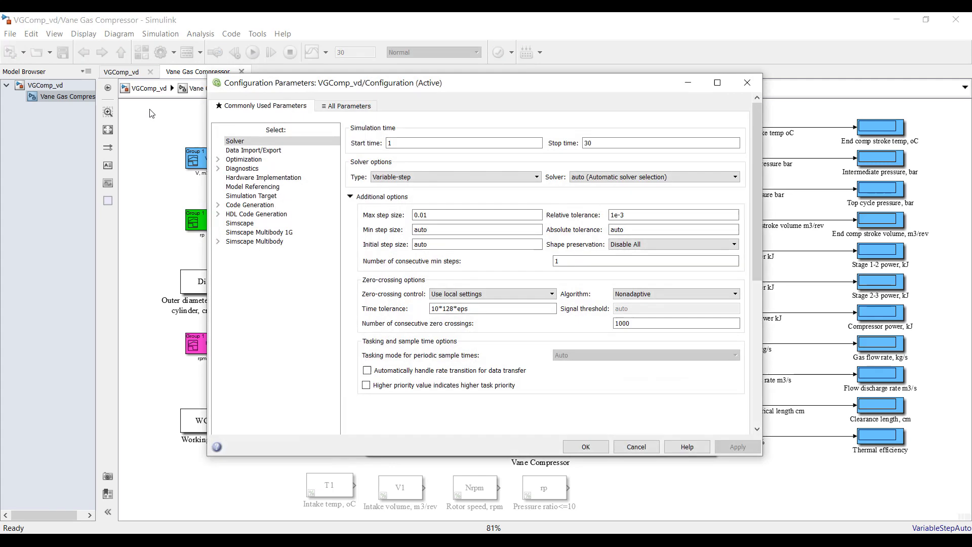
double_click(403, 142)
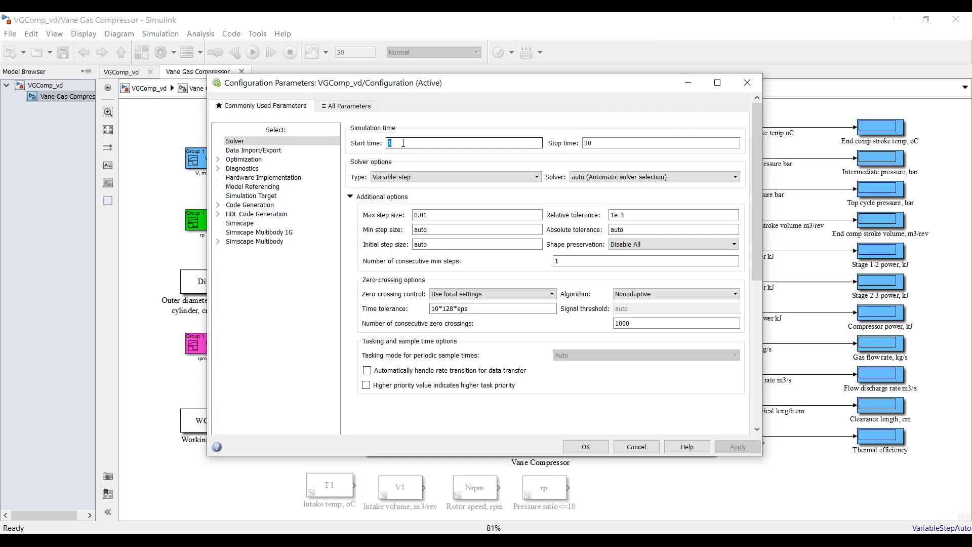
double_click(613, 142)
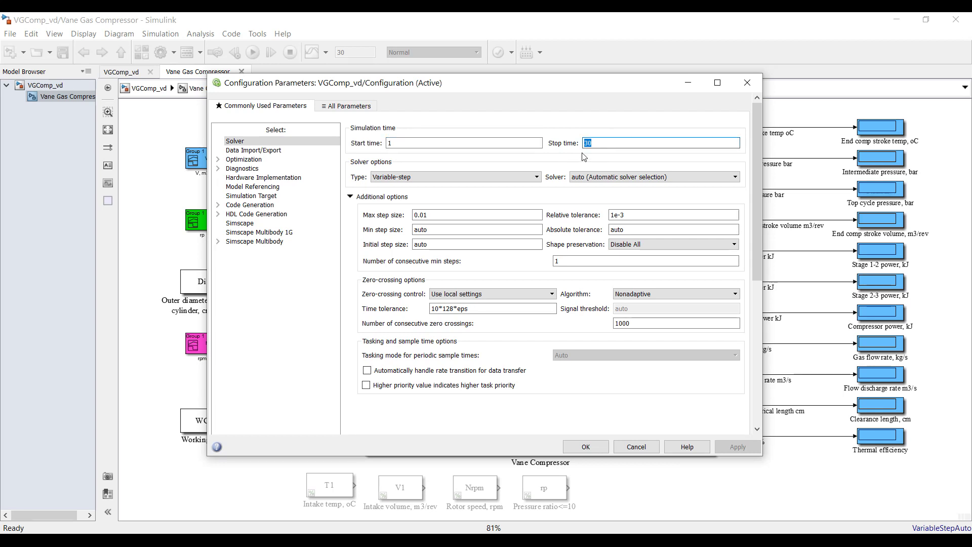
click(753, 87)
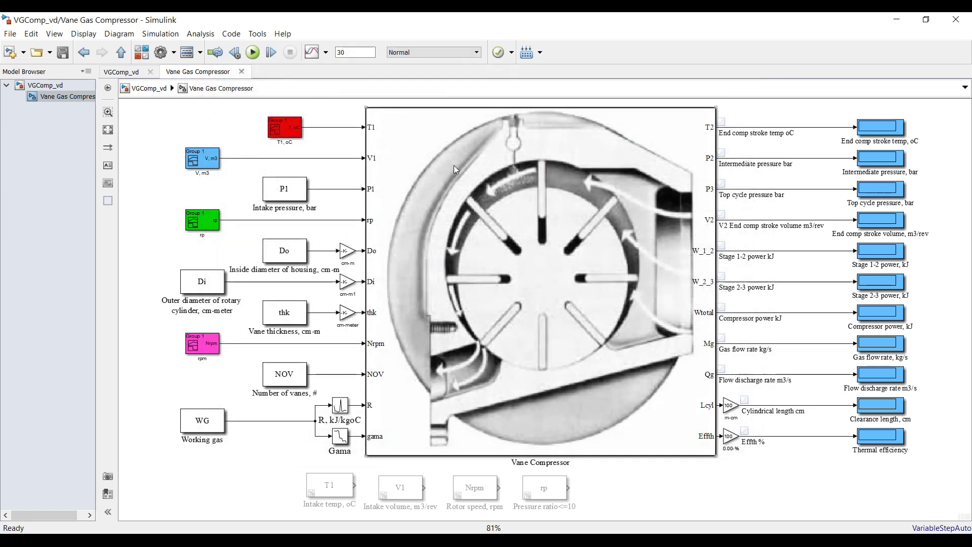
Step: Examine the start and end points of the T1, oC intake temperature signal in Signal Builder and close it
drag(232, 107, 329, 149)
click(220, 124)
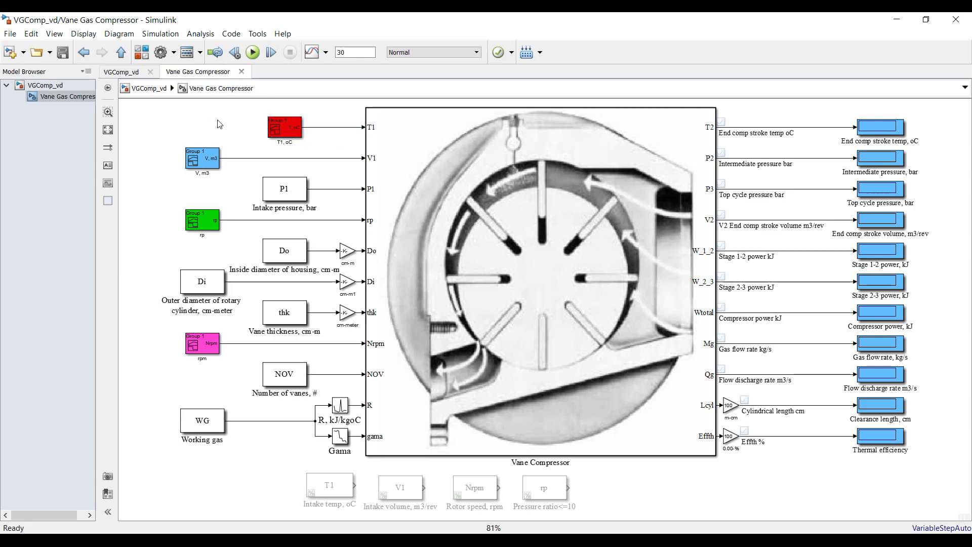
double_click(291, 133)
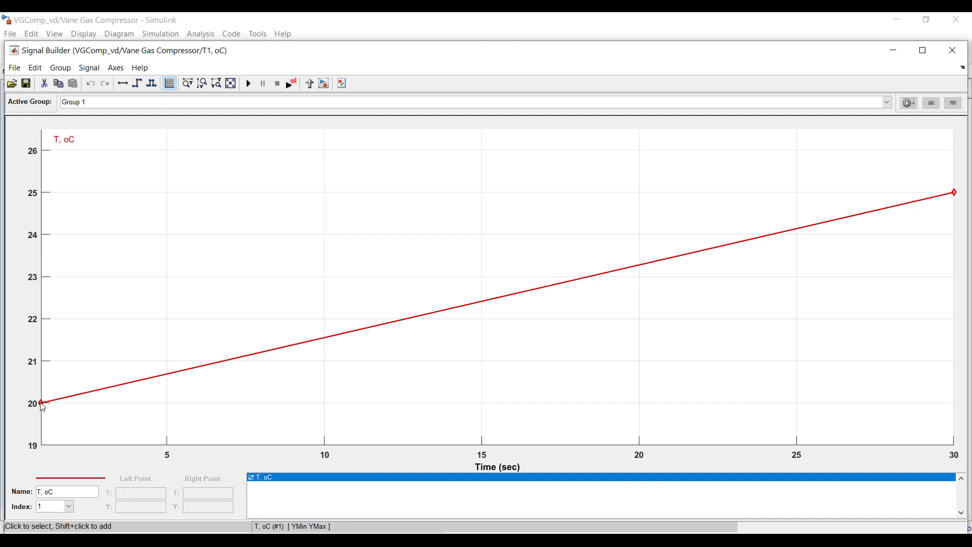
click(42, 404)
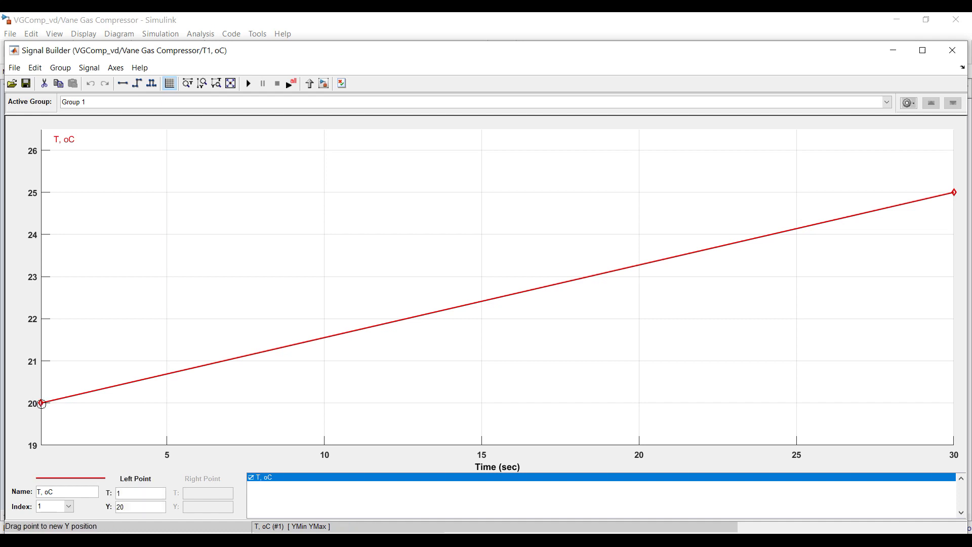
click(954, 193)
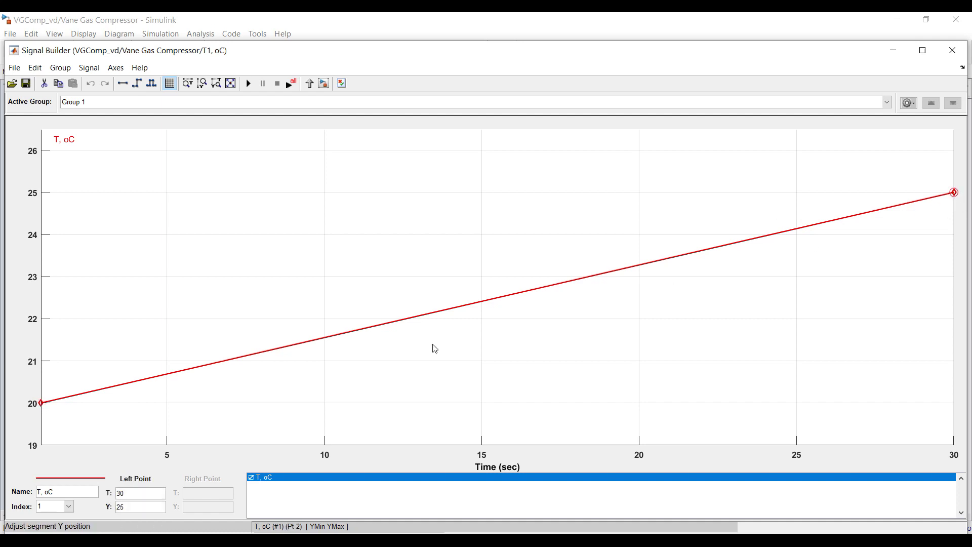
click(952, 50)
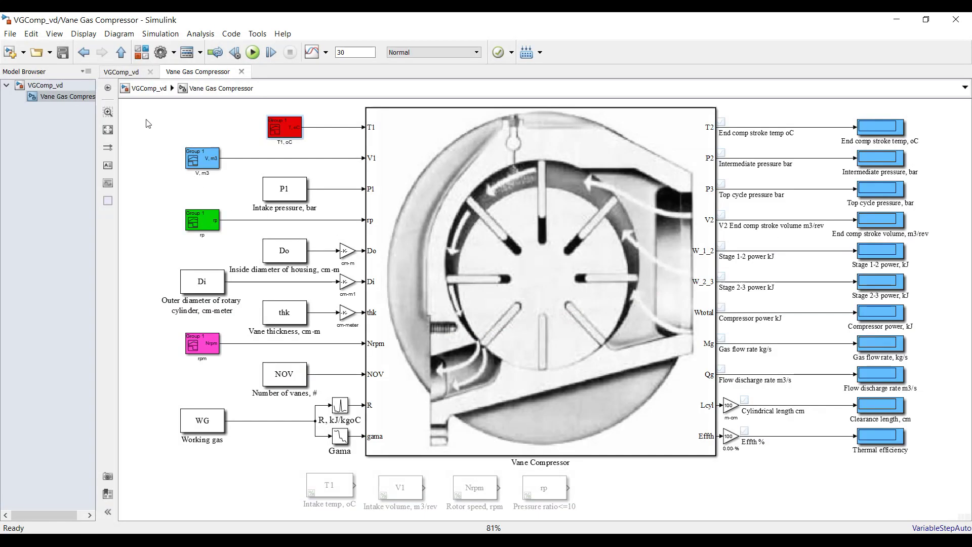
Step: Inspect the V, m3 intake volume signal and its starting point in Signal Builder, closing it when finished
double_click(207, 161)
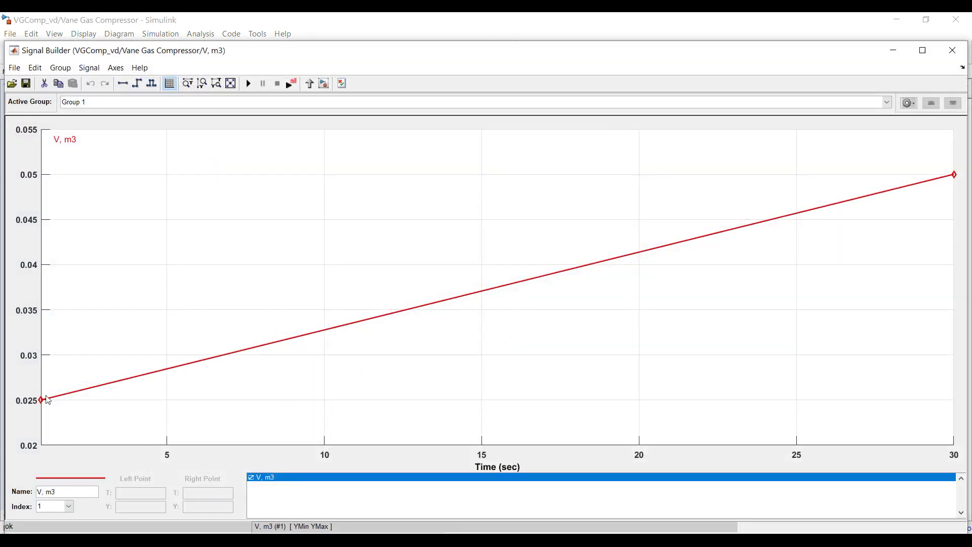
click(42, 400)
click(42, 400)
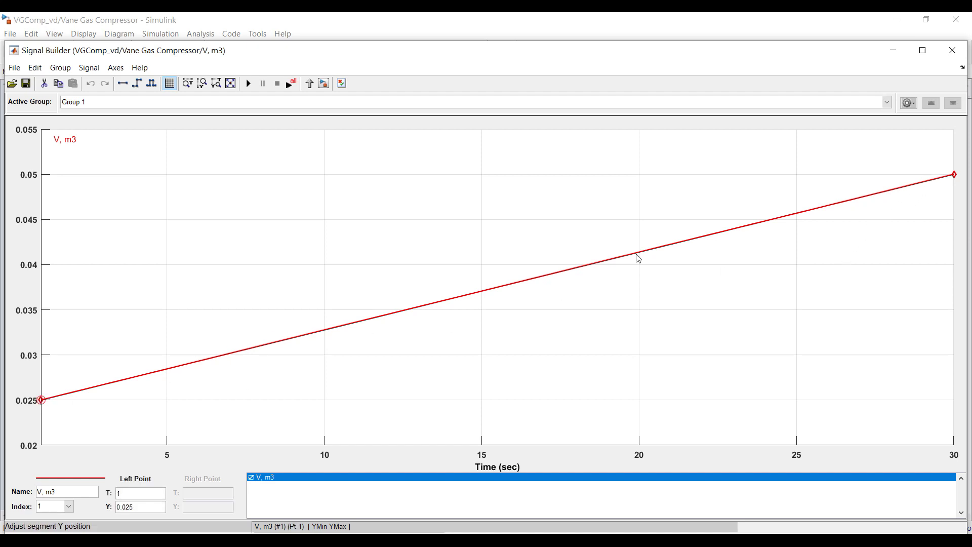
click(952, 50)
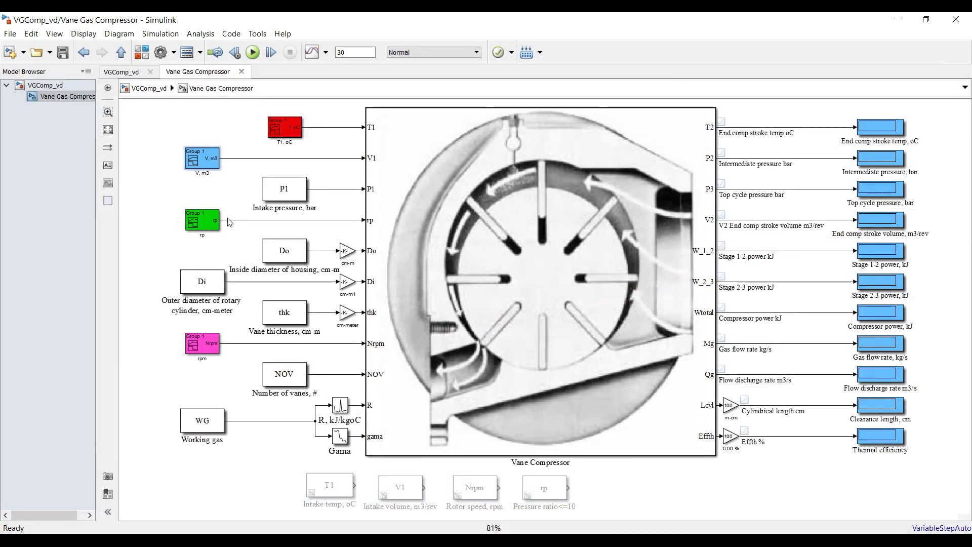
Step: Locate the intake pressure block P1 and check both end points of the rp pressure ratio signal in Signal Builder
click(263, 190)
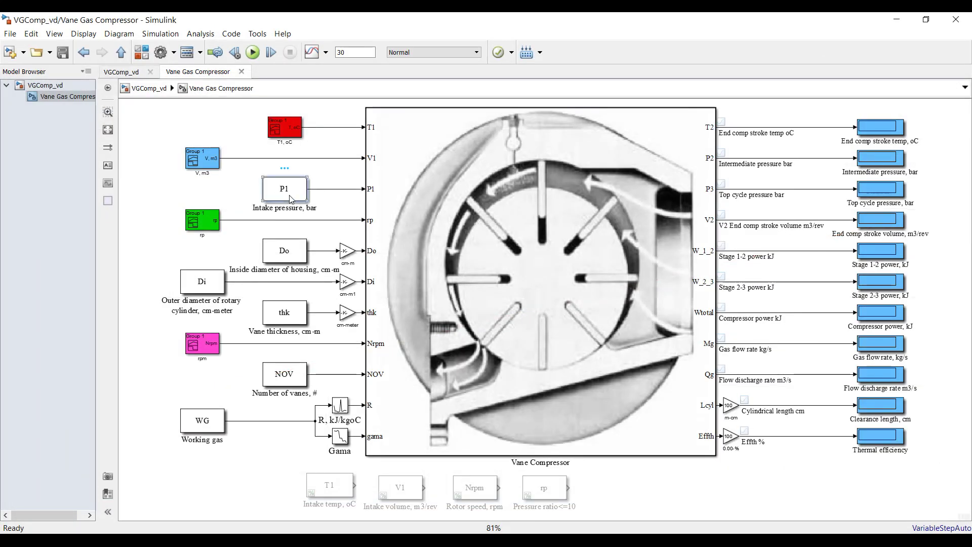
drag(231, 197, 365, 205)
click(210, 229)
double_click(211, 228)
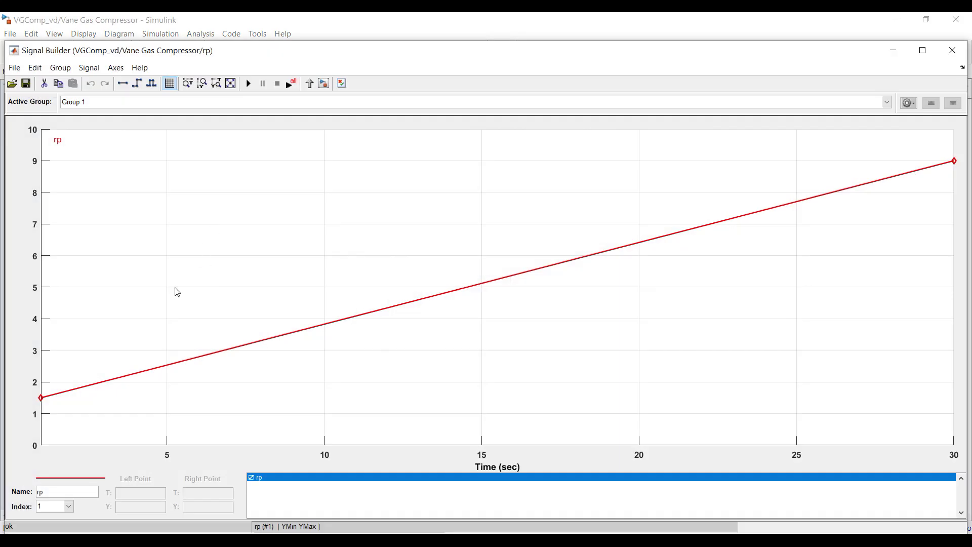
click(43, 396)
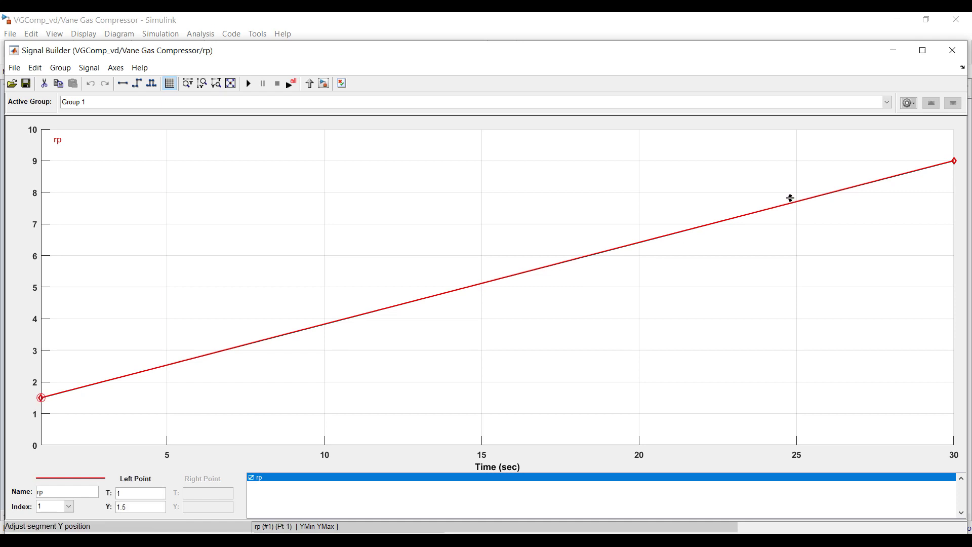
click(954, 161)
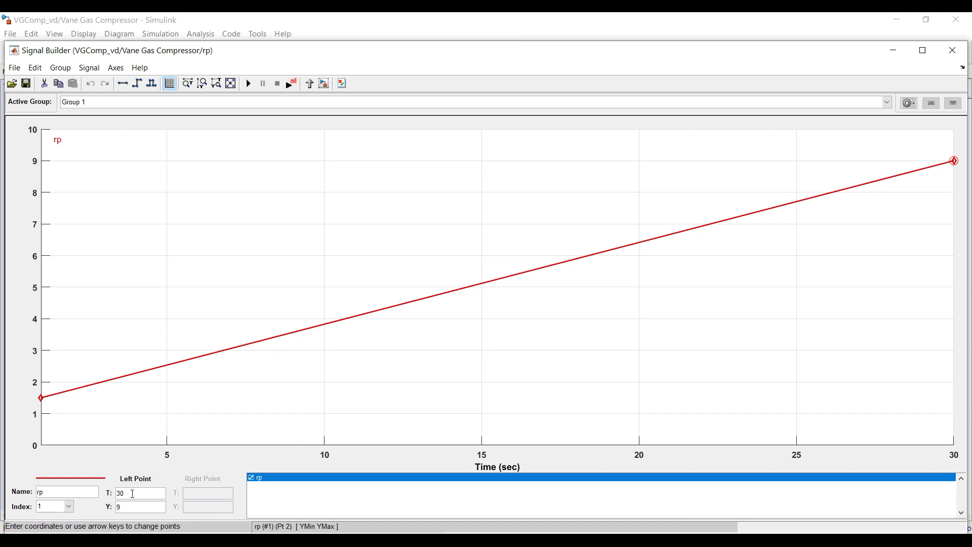
click(952, 50)
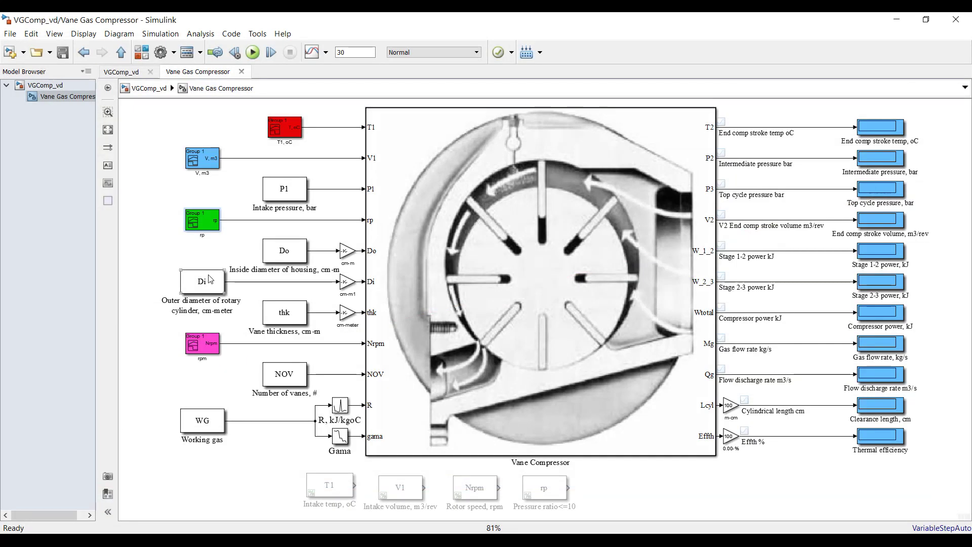
Step: Look over the remaining compressor input blocks and the visualization markers on the output signals, starting with T2
scroll(202, 376, up, 2)
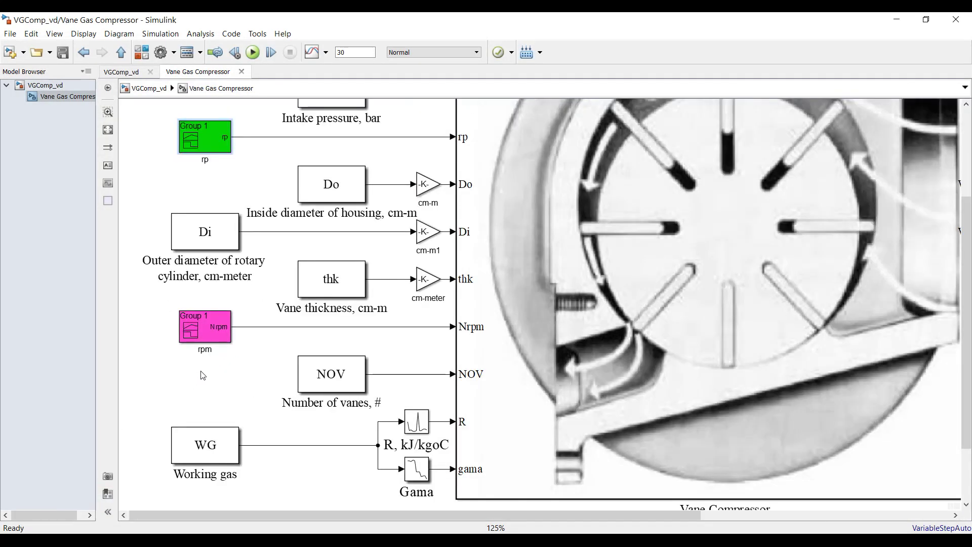
scroll(200, 336, down, 2)
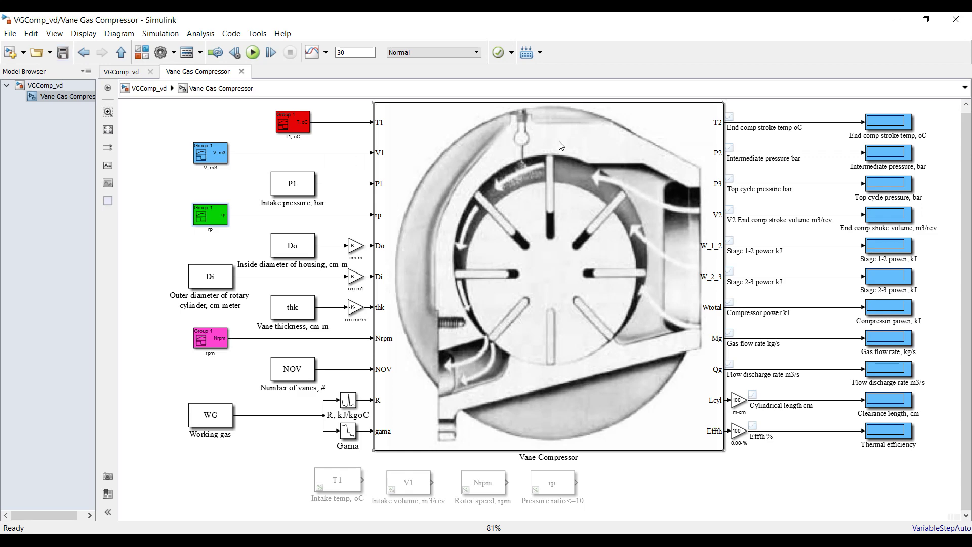
drag(816, 469, 831, 116)
scroll(870, 108, up, 5)
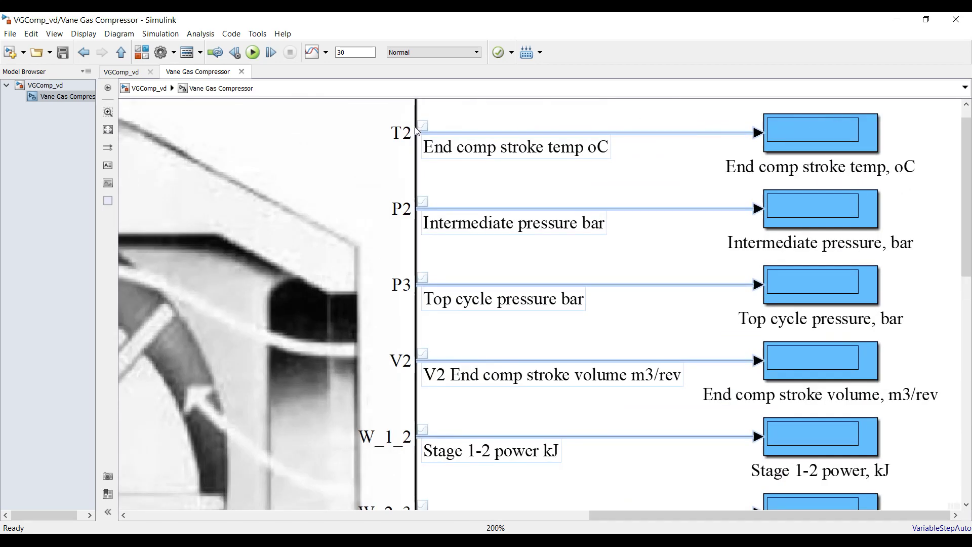
click(424, 129)
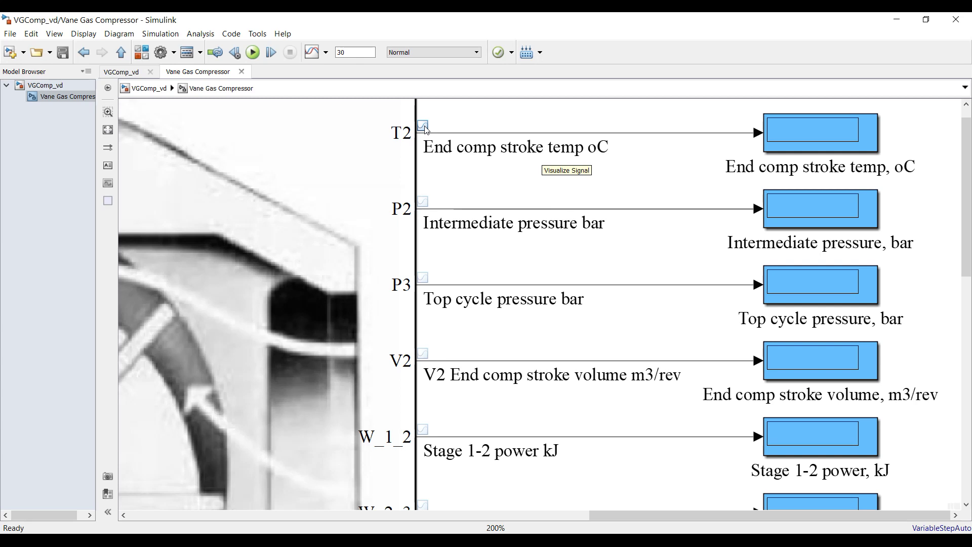
Step: Stop streaming the T2 end compression stroke temperature signal and check its streaming option
click(581, 133)
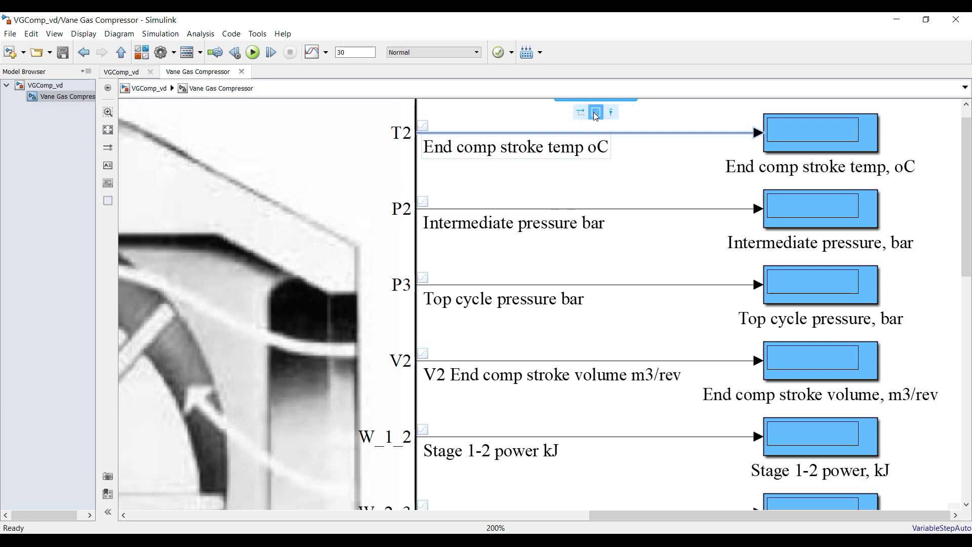
scroll(601, 207, down, 2)
scroll(592, 167, up, 2)
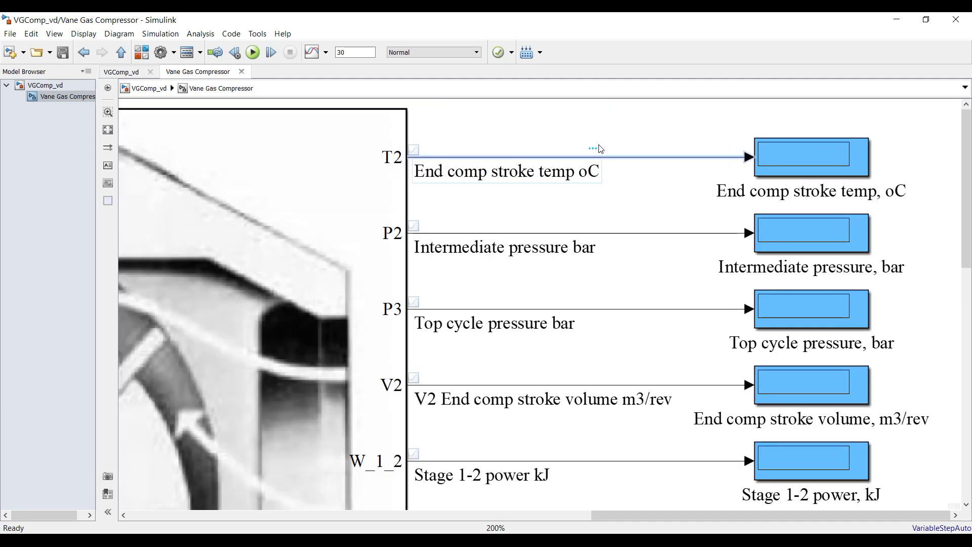
mouse_move(600, 146)
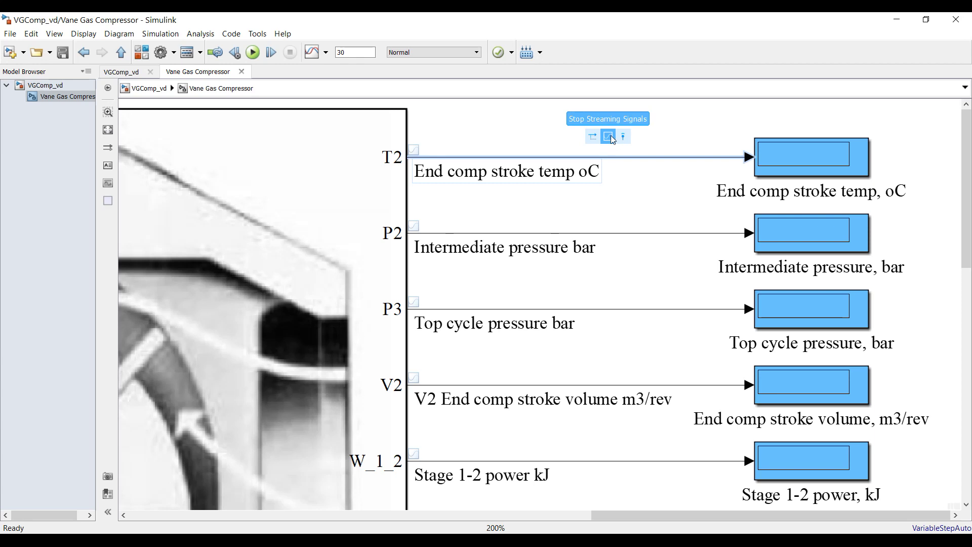
click(609, 137)
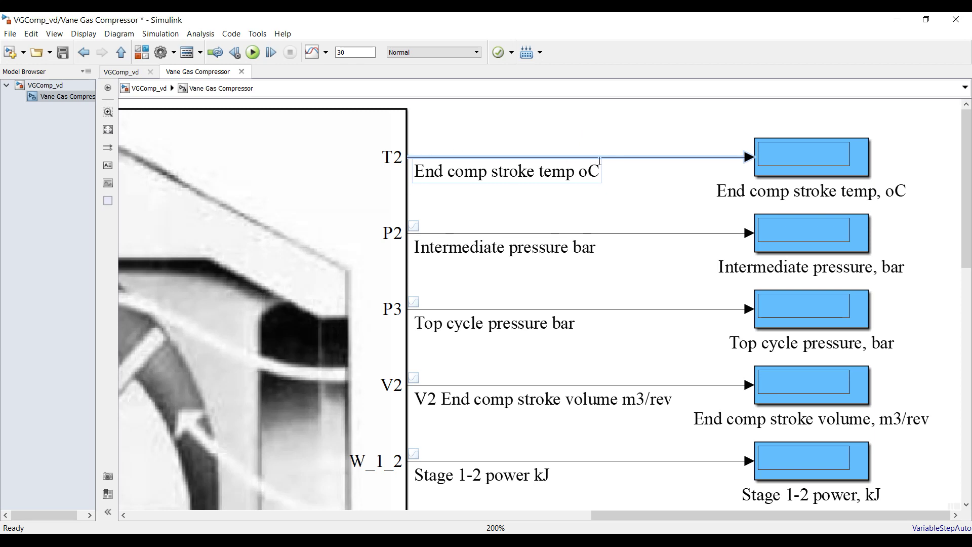
mouse_move(636, 143)
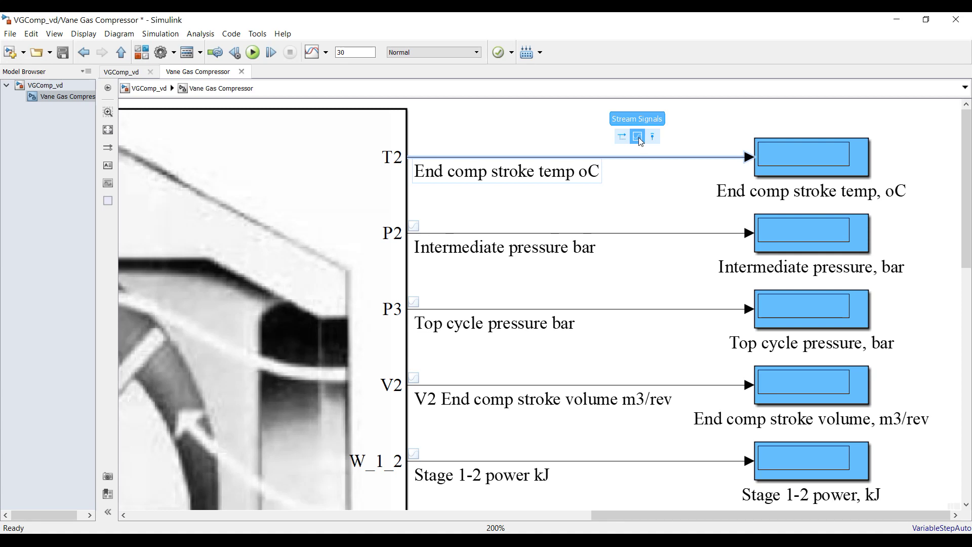
click(540, 130)
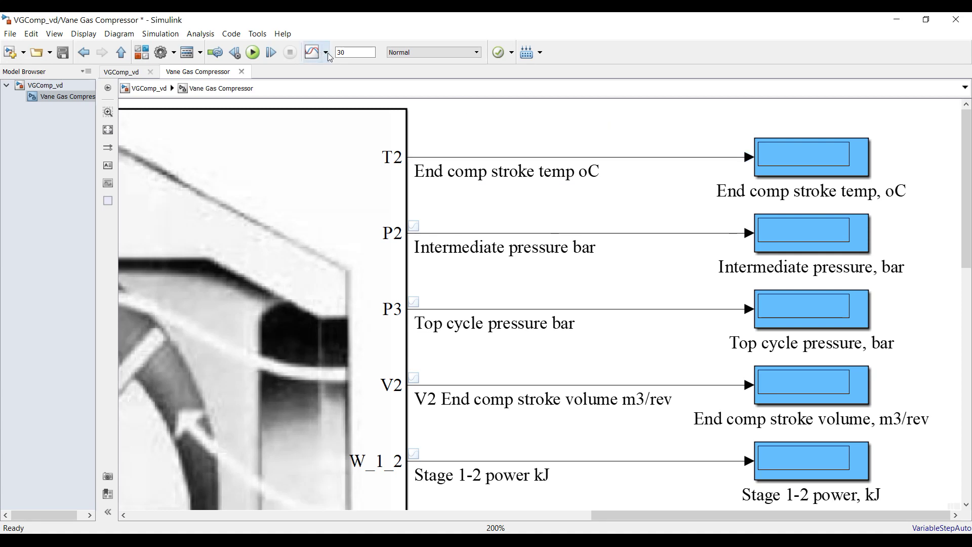
Step: Stream the T2 end compression stroke temperature signal to the Simulation Data Inspector and save the model
click(328, 54)
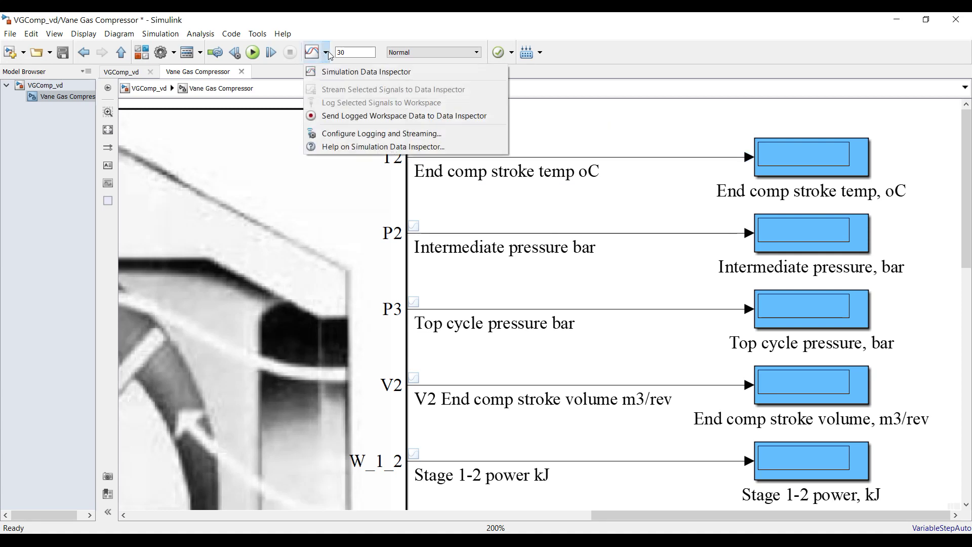
click(605, 158)
click(606, 159)
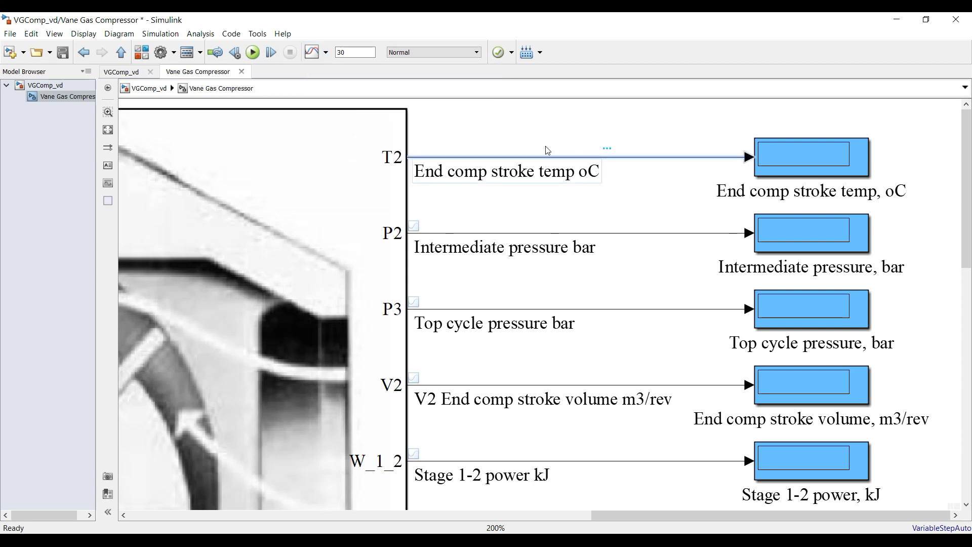
click(327, 54)
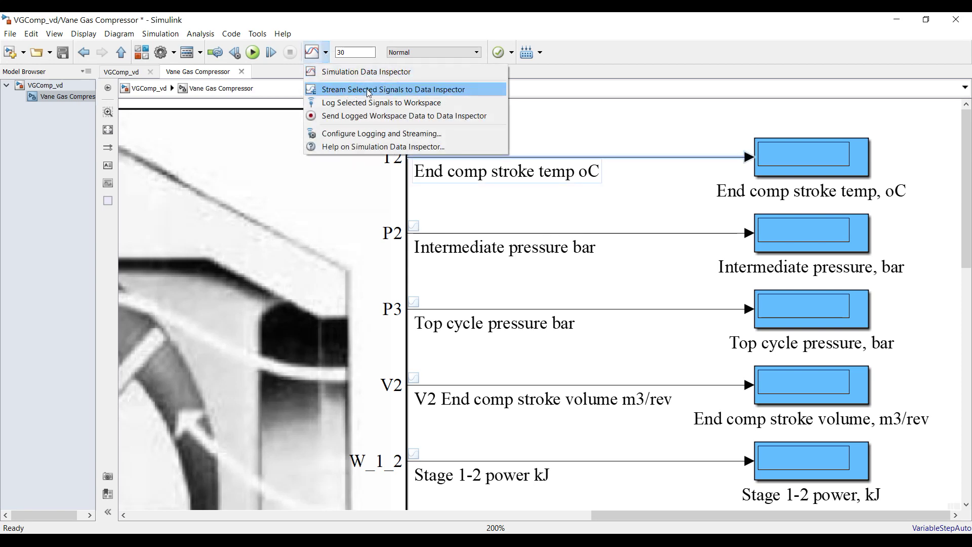
click(385, 91)
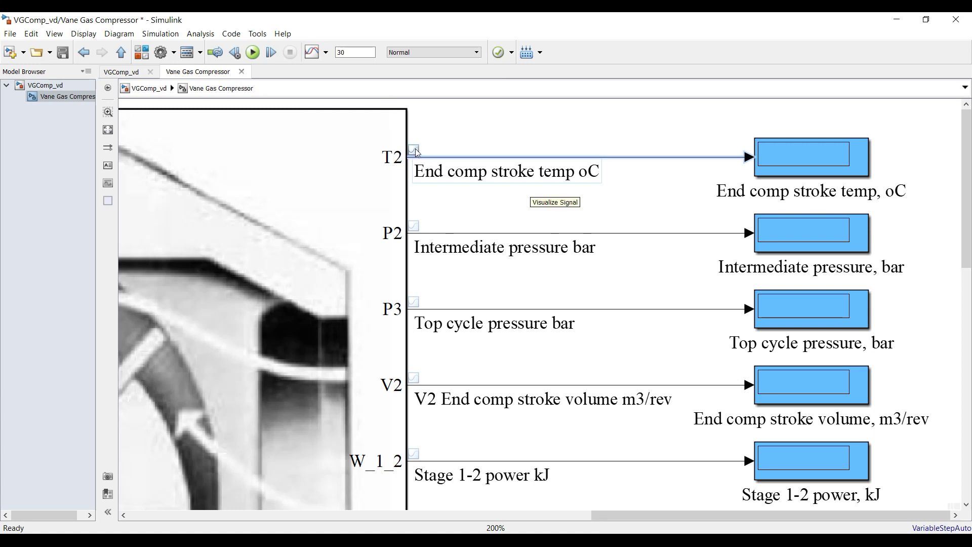
click(107, 130)
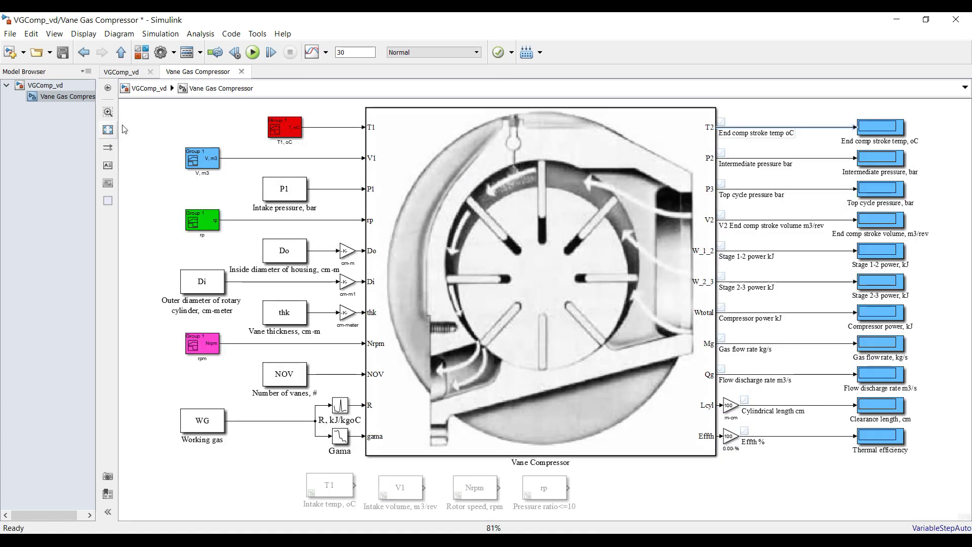
click(63, 52)
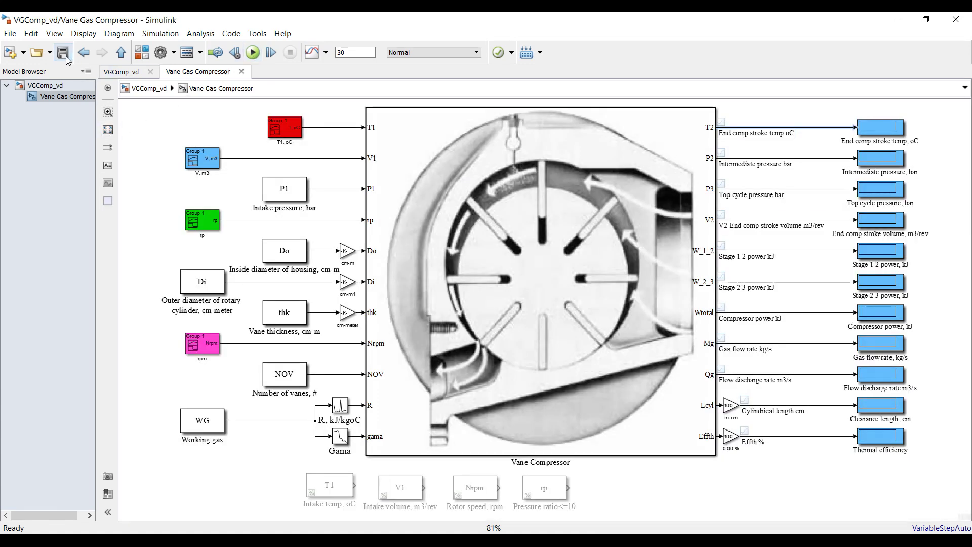
Step: Run the simulation and plot Run 4's Effth % signal in the first subplot of the Simulation Data Inspector
click(253, 53)
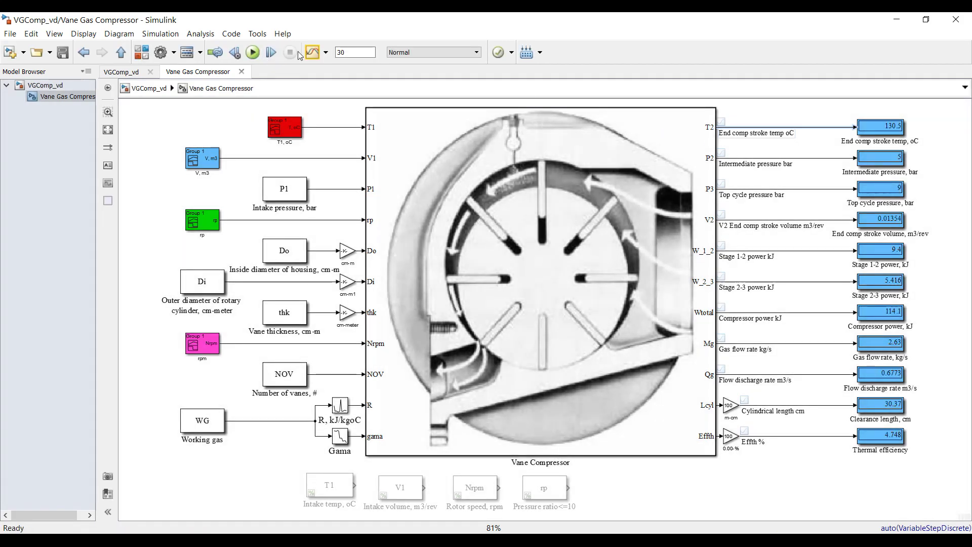
click(312, 53)
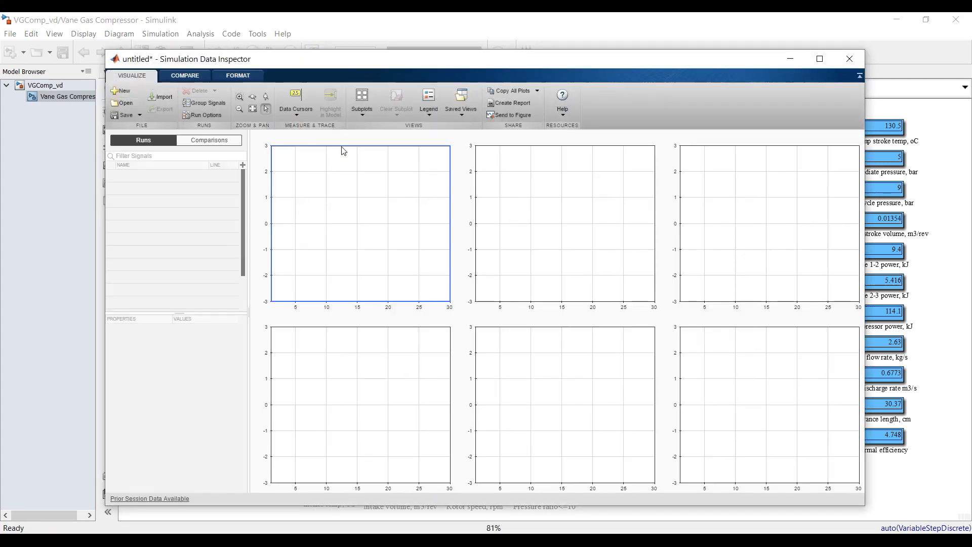
click(819, 59)
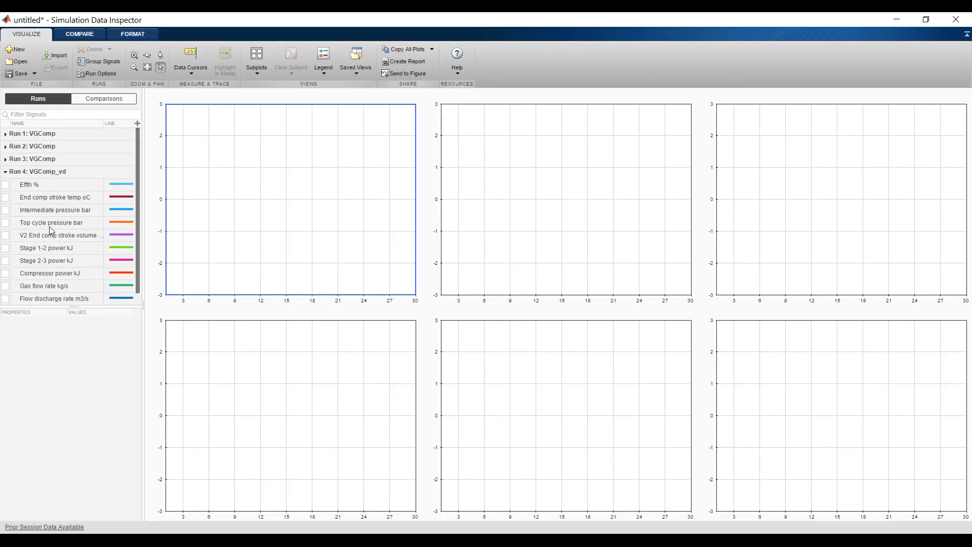
click(5, 185)
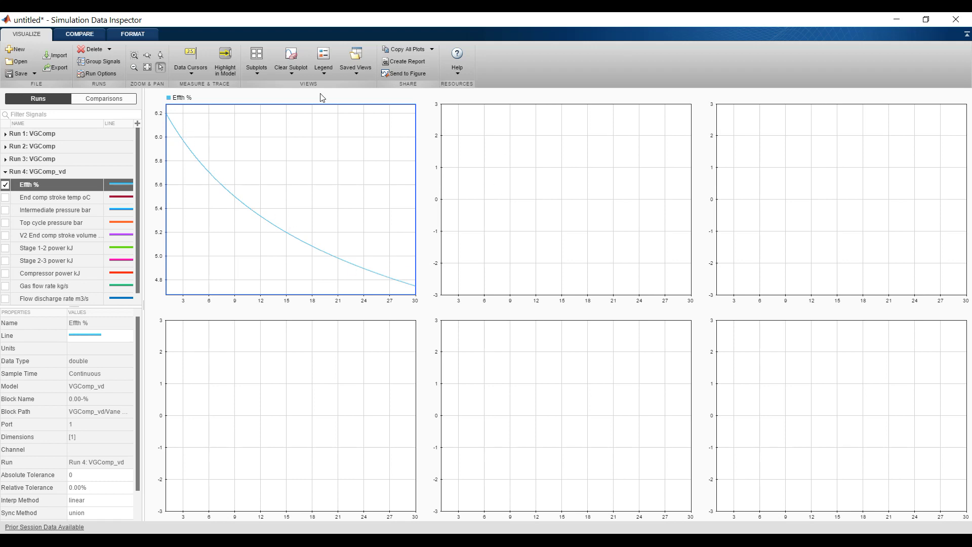
Step: Delete all runs from the Simulation Data Inspector and close it
click(109, 49)
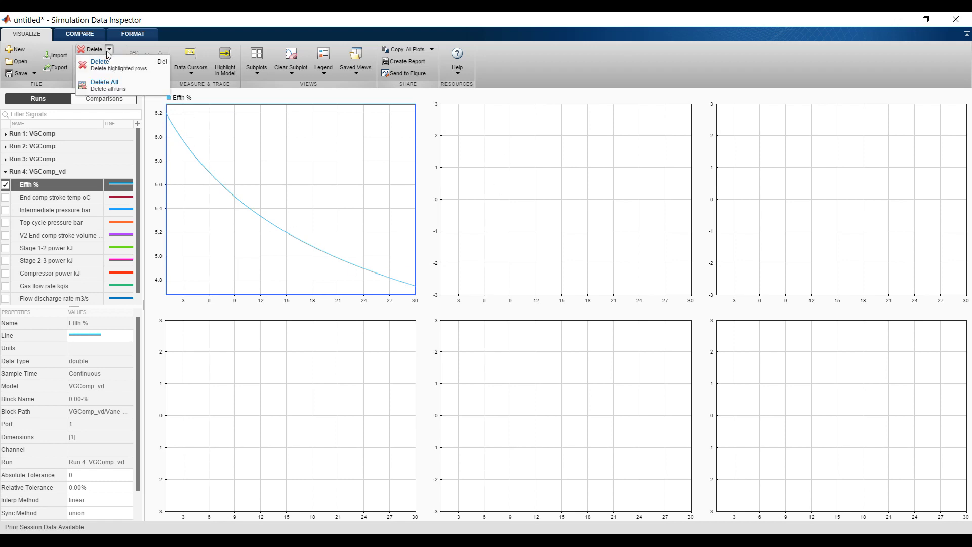
click(122, 84)
click(497, 300)
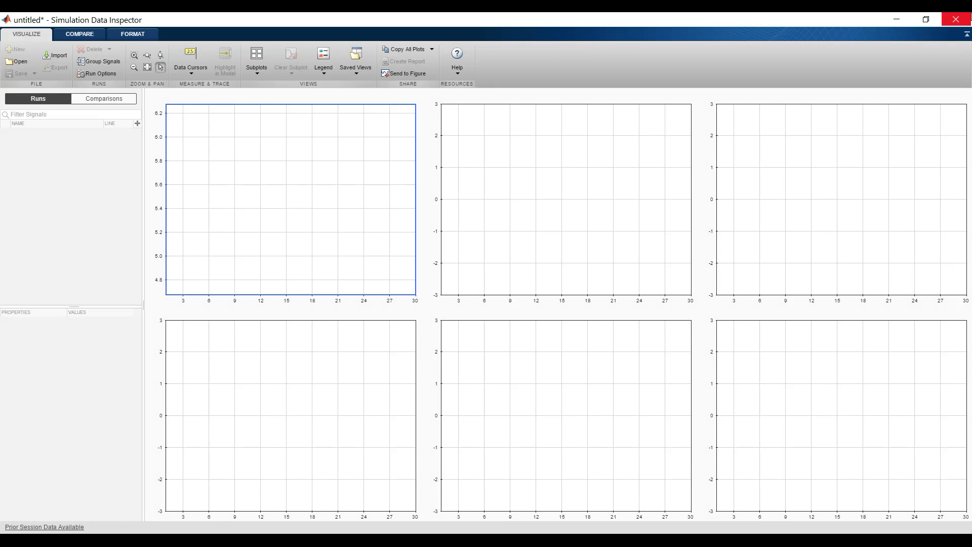
click(955, 19)
Step: Set the working gas of the top-level Vane Gas Compressor block to Air (Diatomic gases)
click(45, 85)
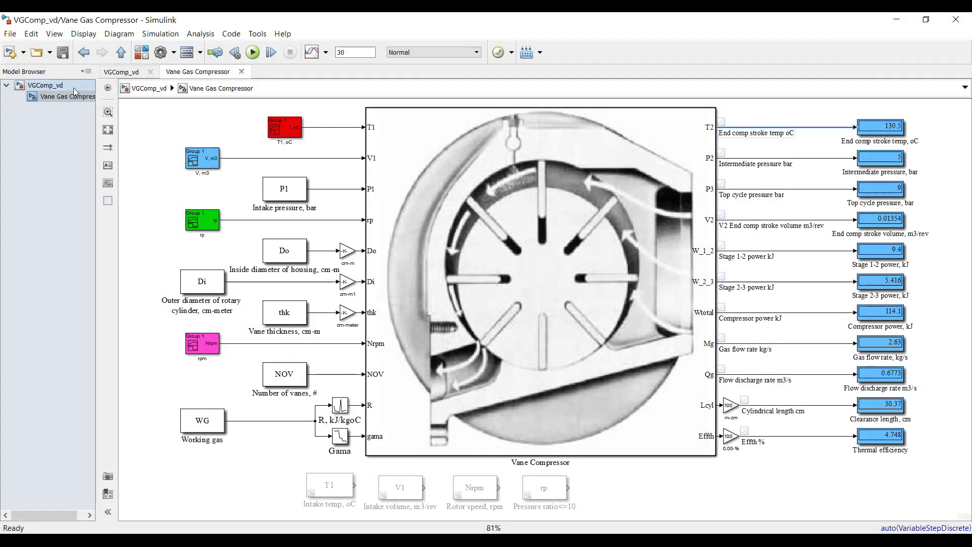
double_click(453, 213)
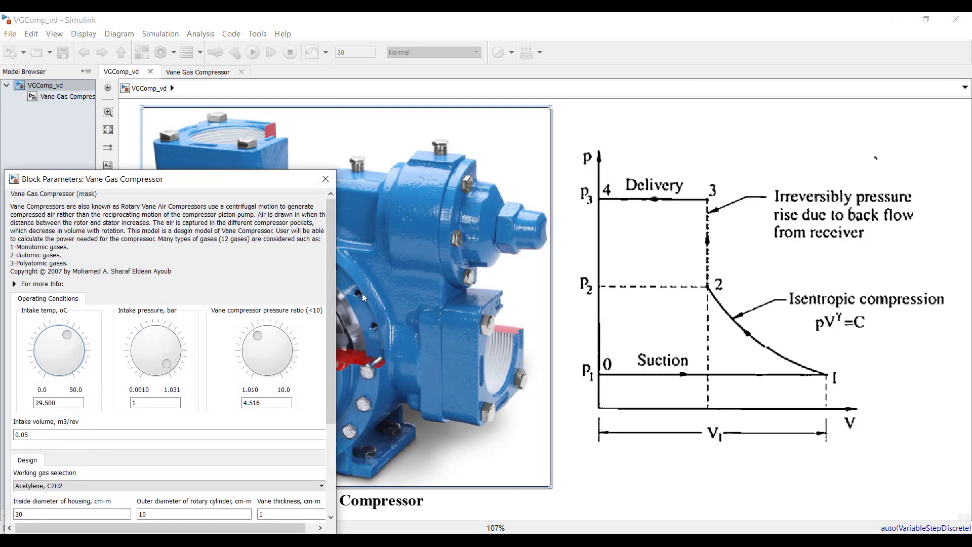
drag(233, 191, 389, 34)
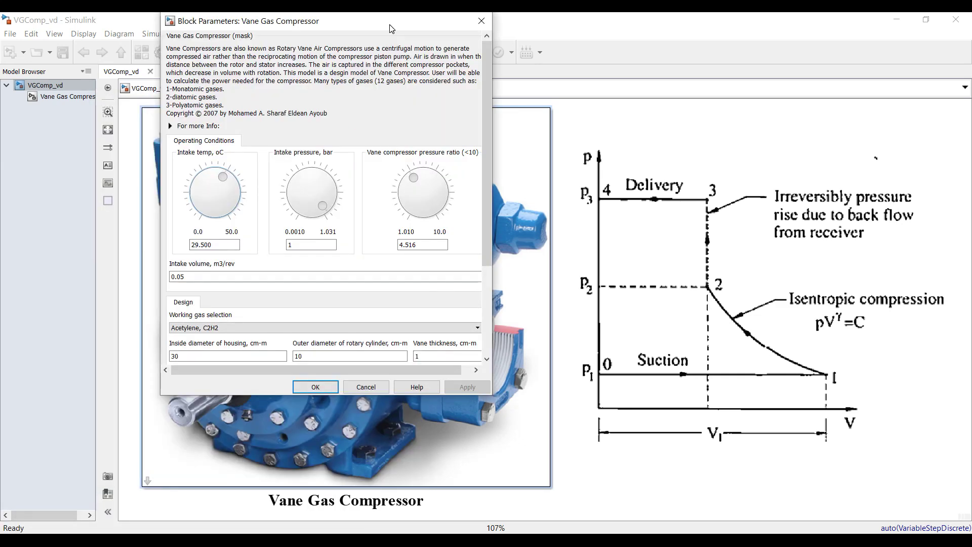
click(262, 329)
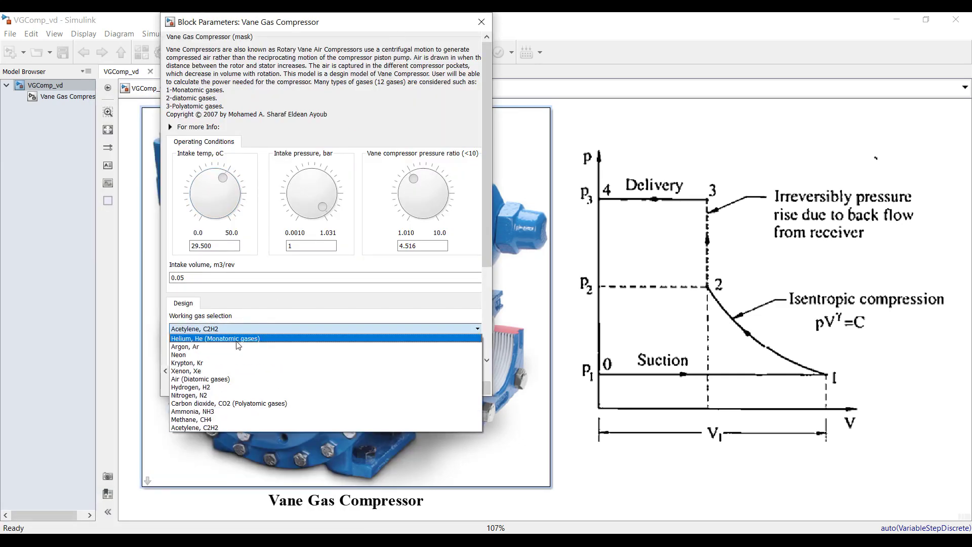
click(198, 379)
click(459, 391)
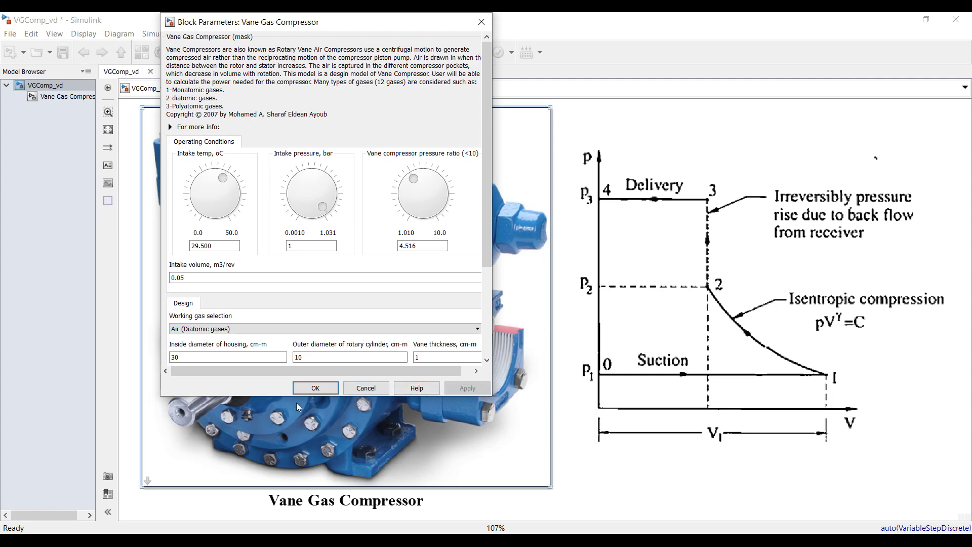
click(301, 392)
Step: Return to the Vane Gas Compressor subsystem, save the model and run the simulation
click(61, 96)
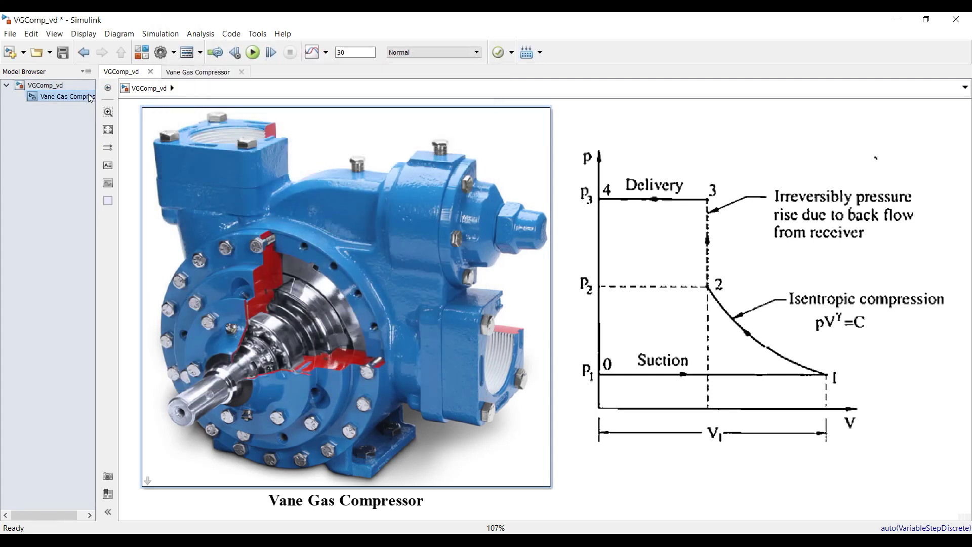
click(64, 56)
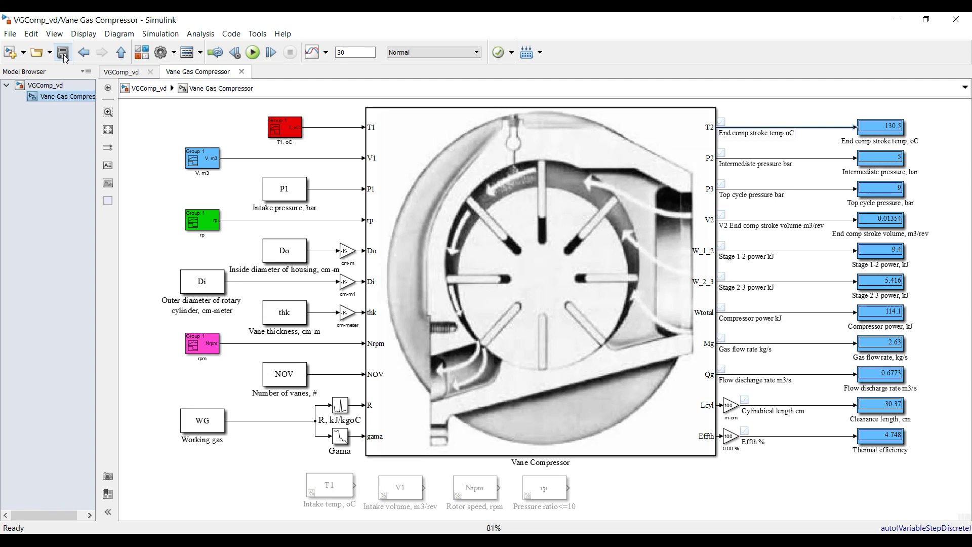
click(254, 53)
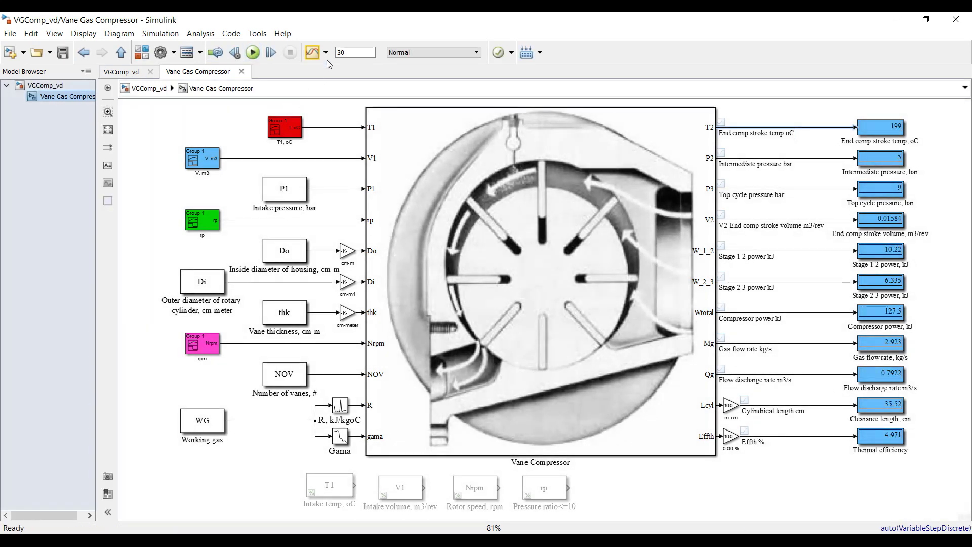
Step: Plot Run 1's Effth %, End comp stroke temp oC and Intermediate pressure bar in the upper three subplots of the Simulation Data Inspector
click(309, 54)
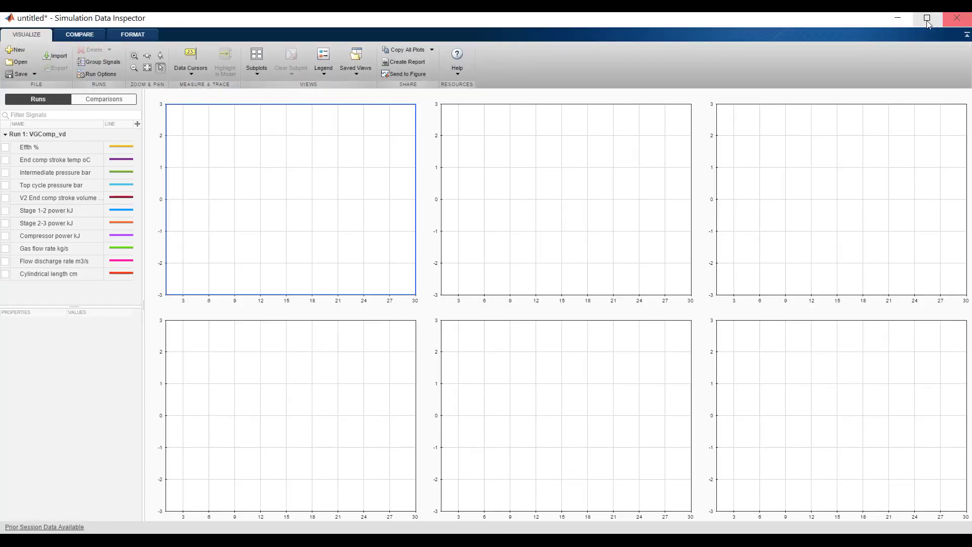
click(927, 20)
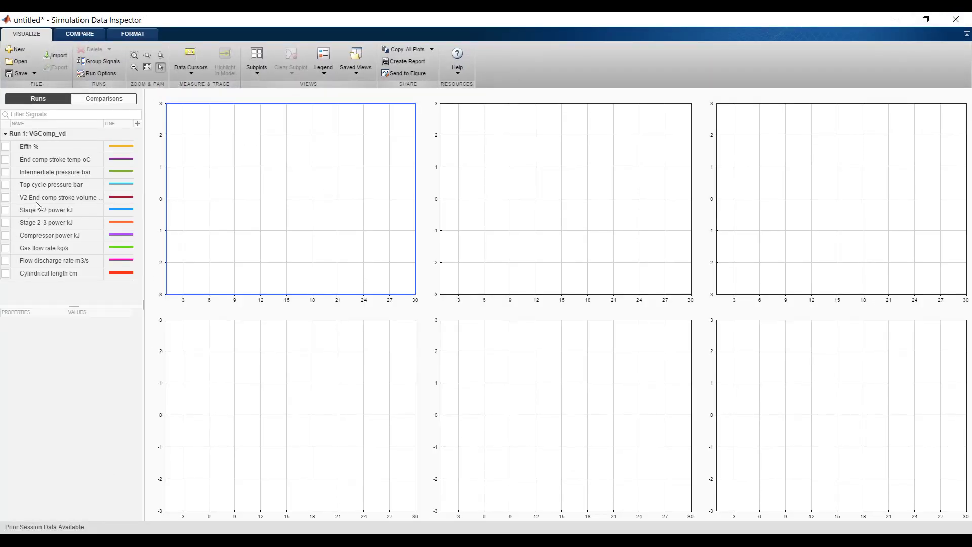
click(6, 147)
click(526, 164)
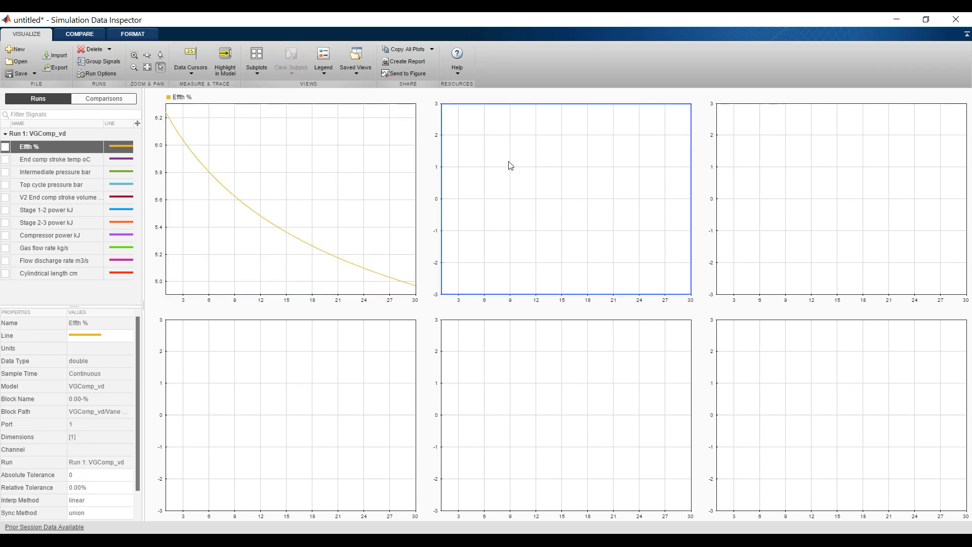
click(6, 160)
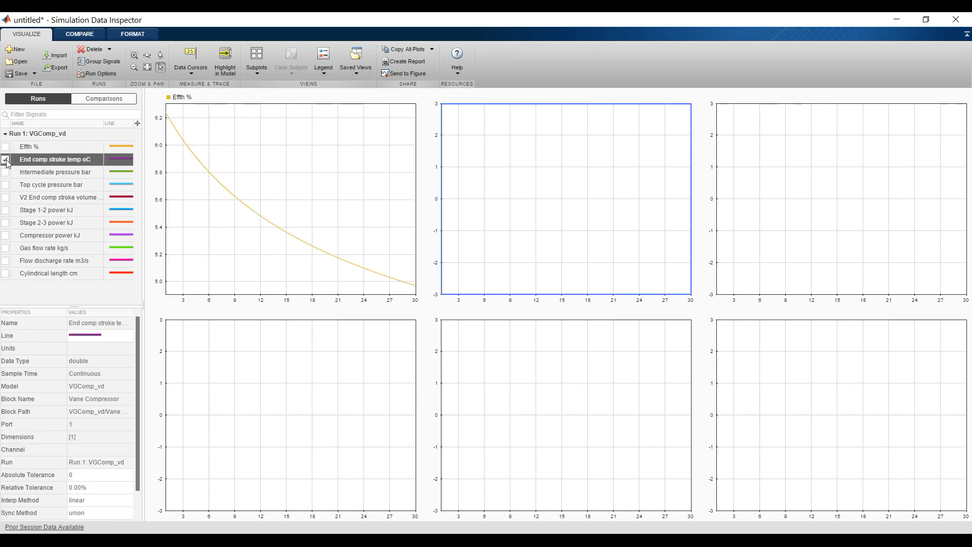
click(798, 234)
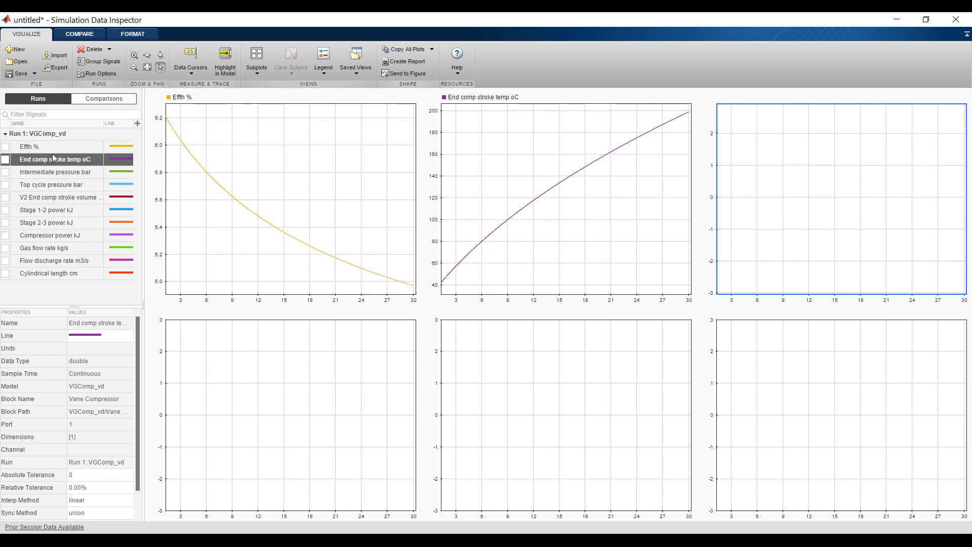
click(5, 173)
Step: Plot Run 1's Gas flow rate kg/s, Cylindrical length cm and Compressor power kJ in the lower three subplots and return to the model
click(319, 416)
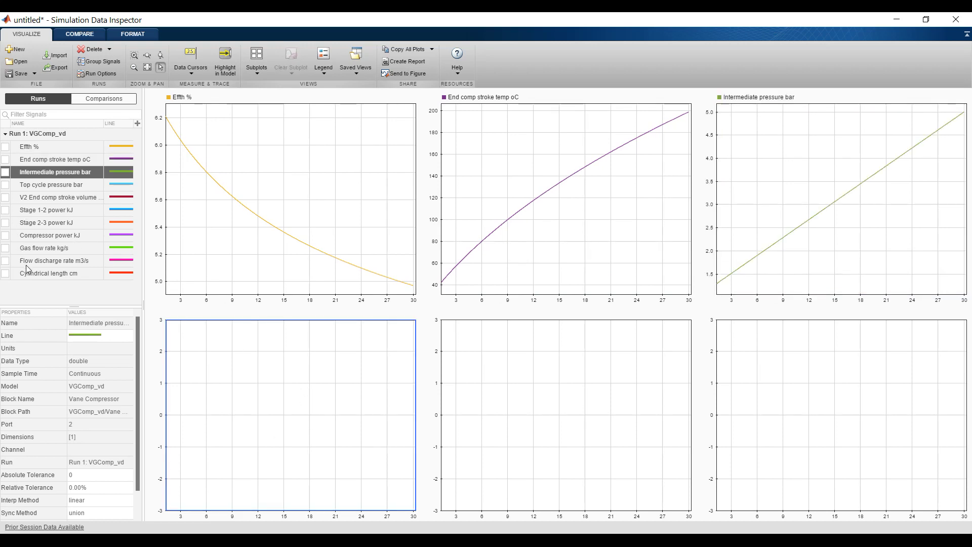
click(5, 248)
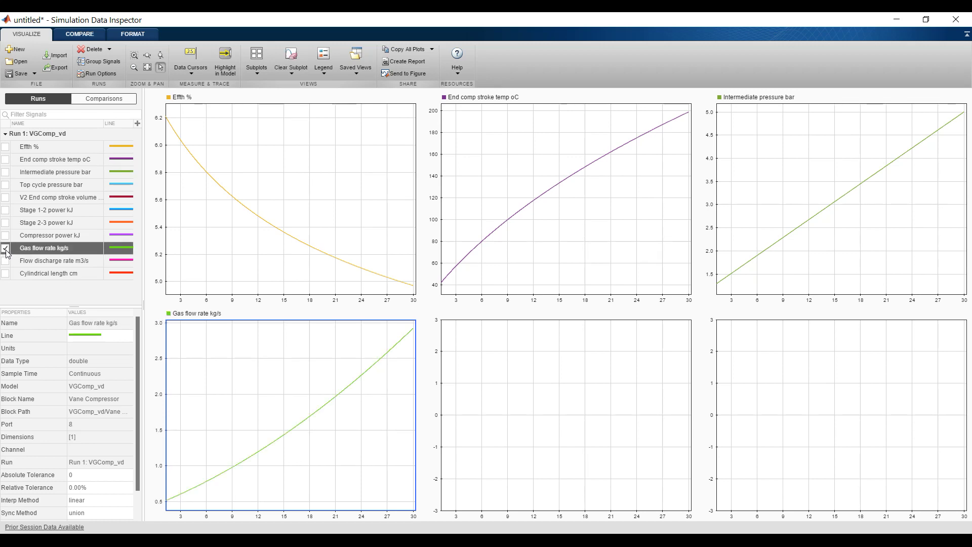
click(618, 406)
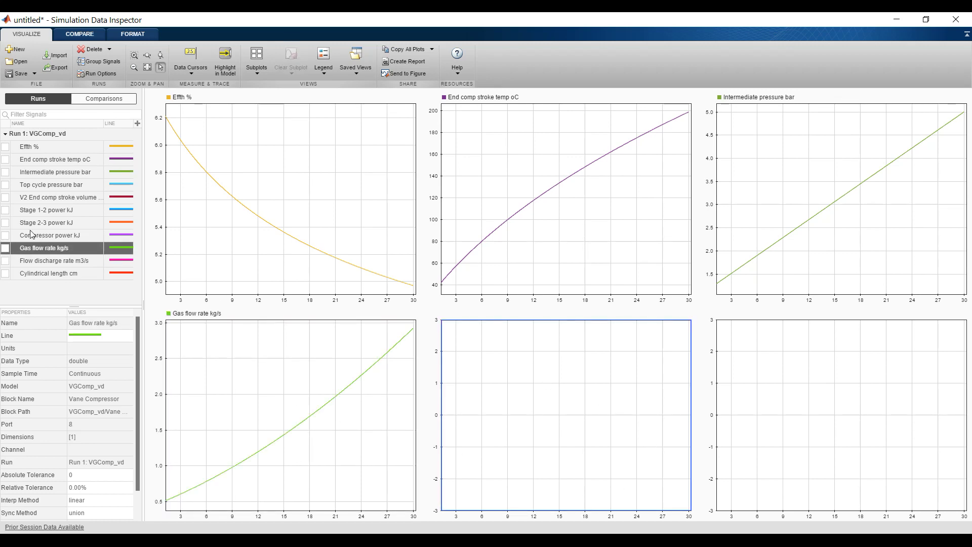
click(6, 274)
click(840, 446)
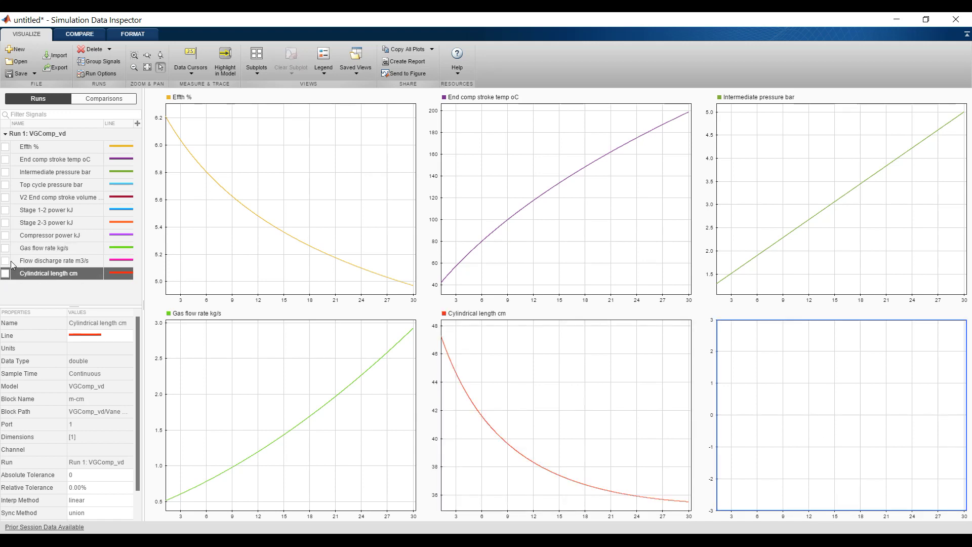
click(5, 236)
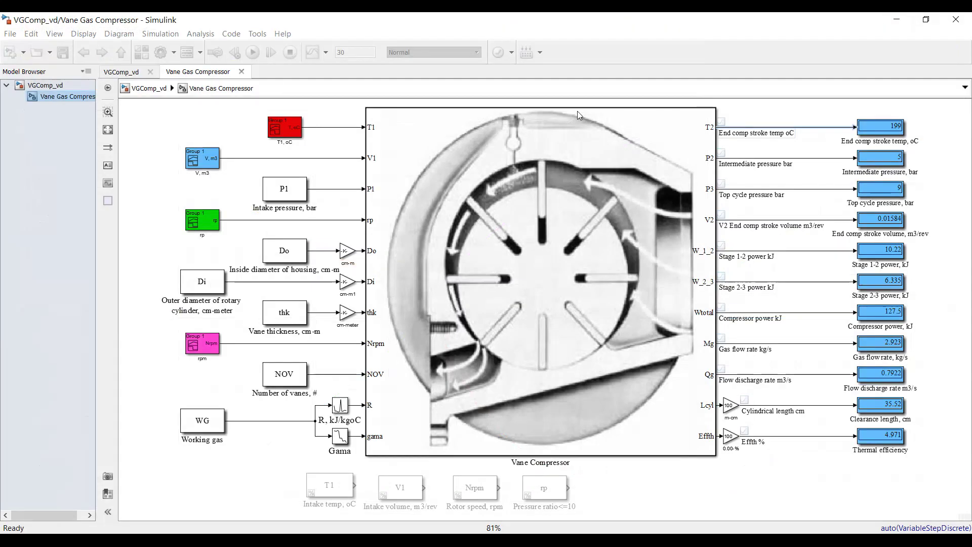
key(Escape)
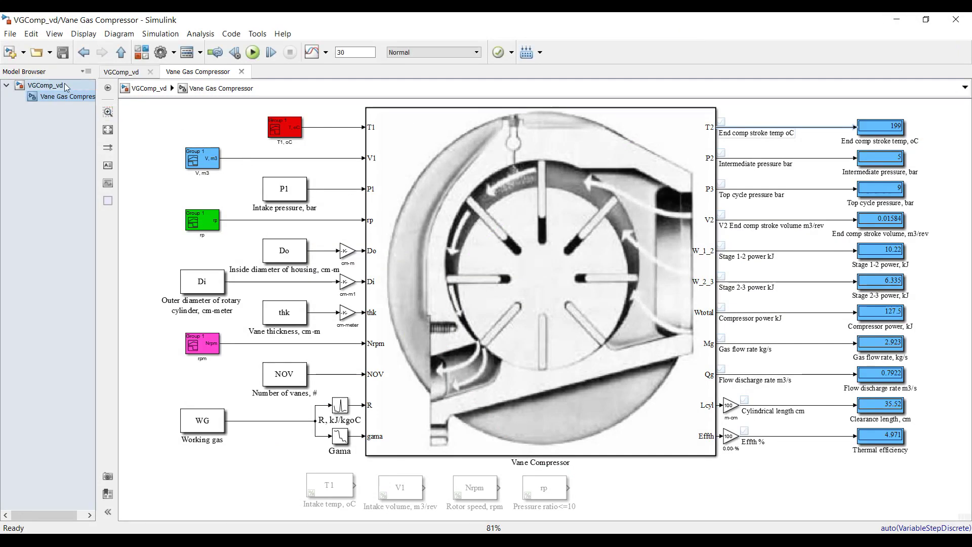
Step: Change the working gas of the top-level Vane Gas Compressor block to Ammonia, NH3
double_click(363, 203)
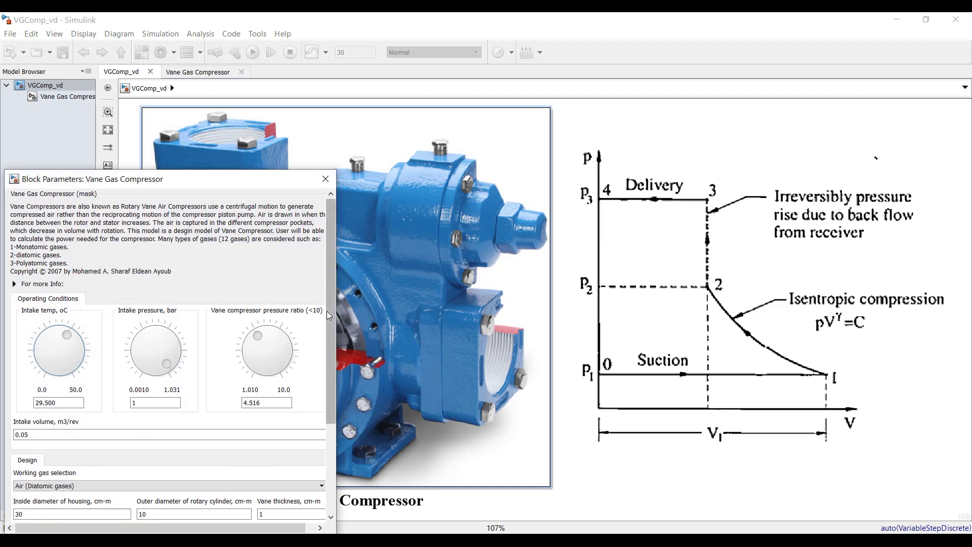
drag(329, 310, 307, 478)
click(64, 355)
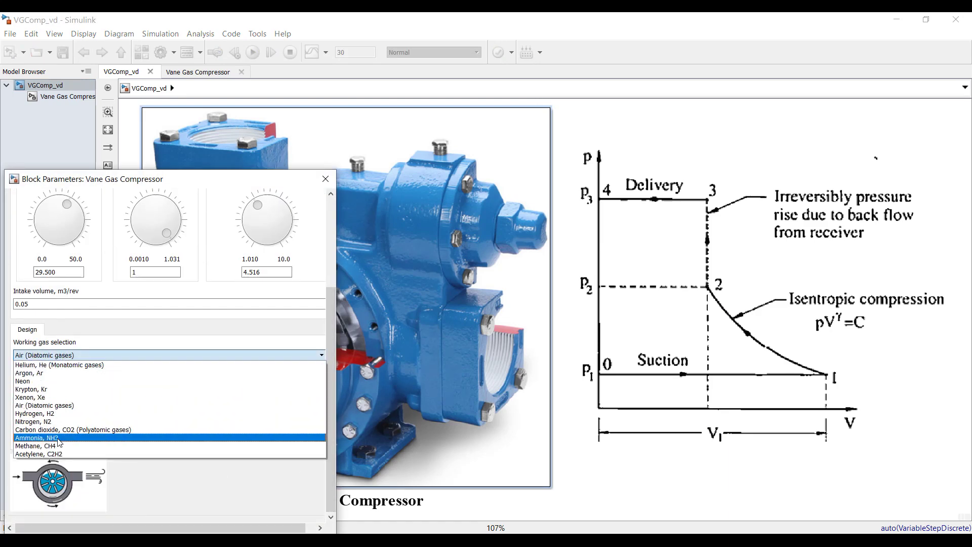
click(58, 438)
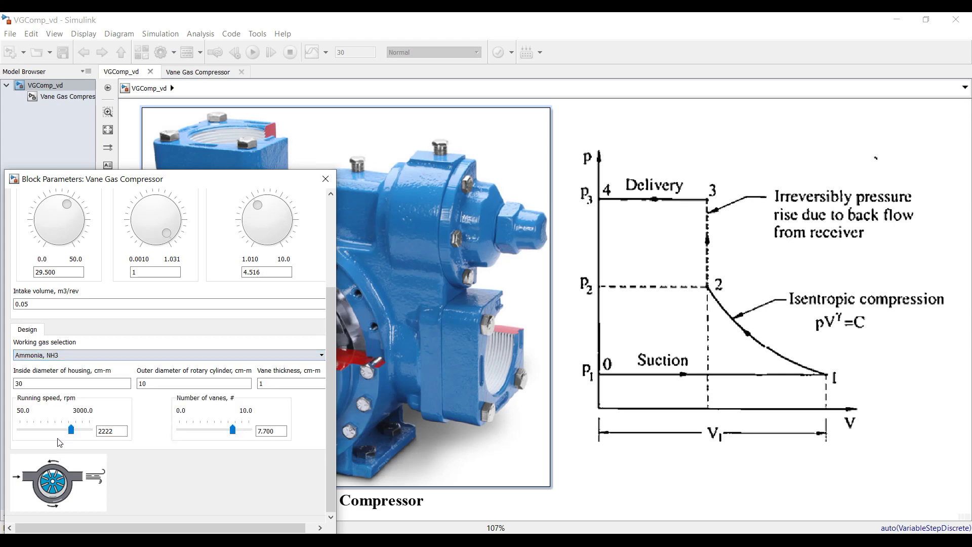
drag(263, 184, 332, 92)
click(377, 452)
click(230, 452)
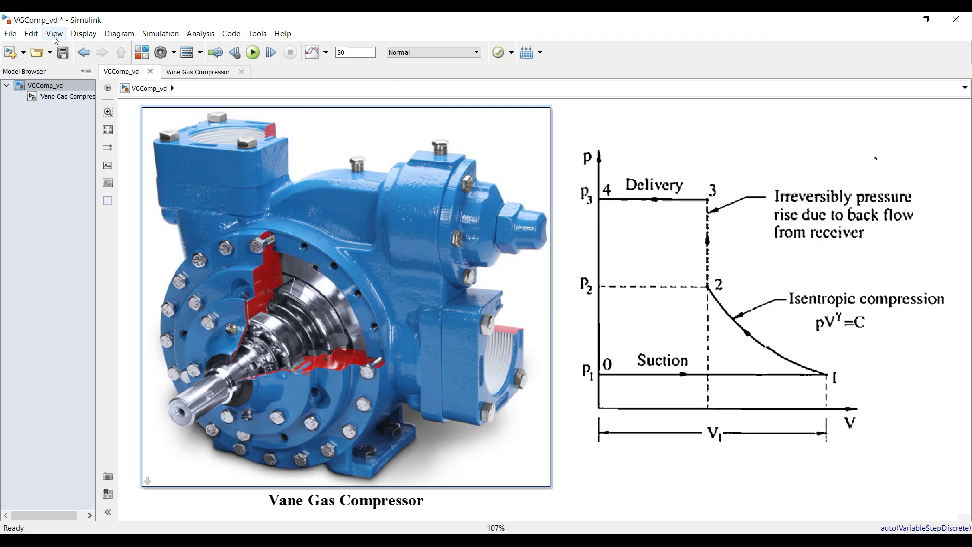
Step: Rerun the simulation and overlay Run 2's Effth % and End comp stroke temp oC on the matching Run 1 plots
click(65, 97)
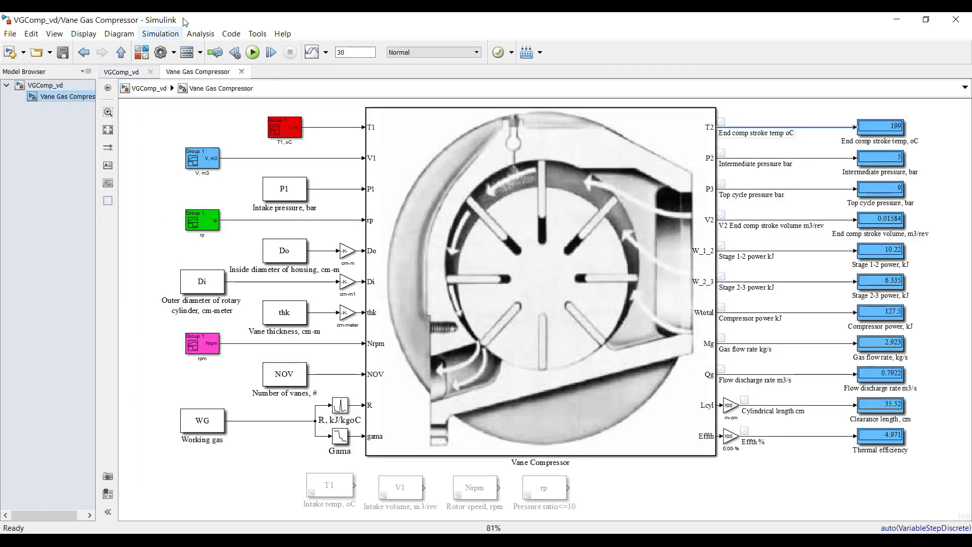
click(252, 52)
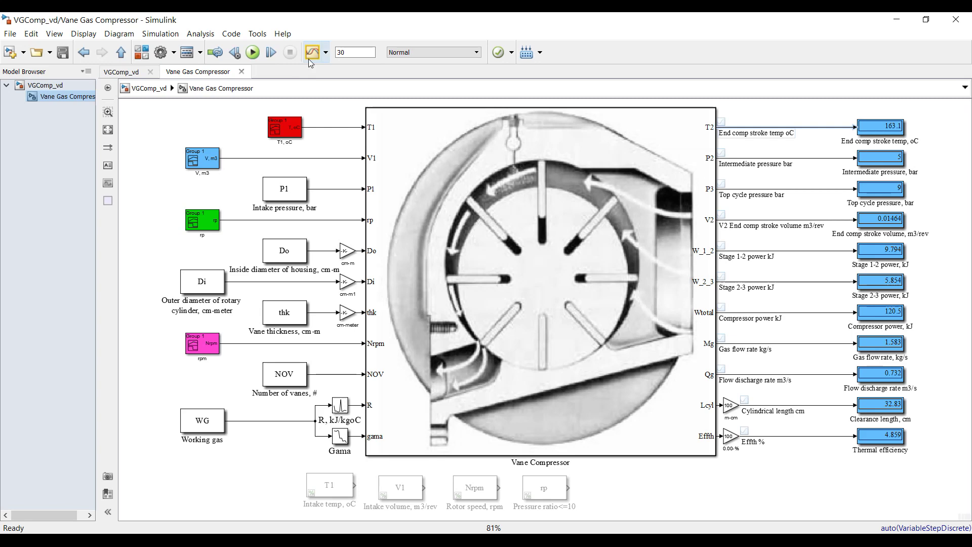
click(309, 59)
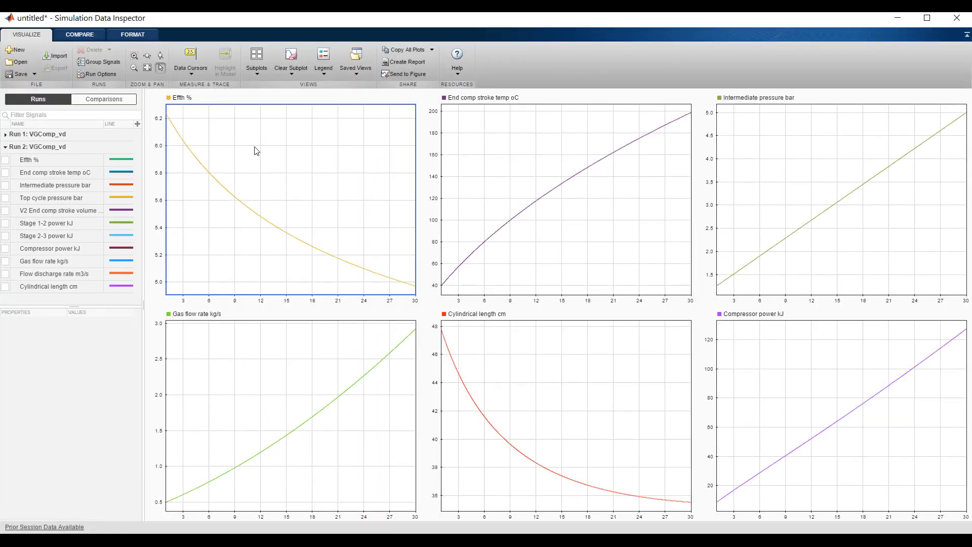
click(6, 160)
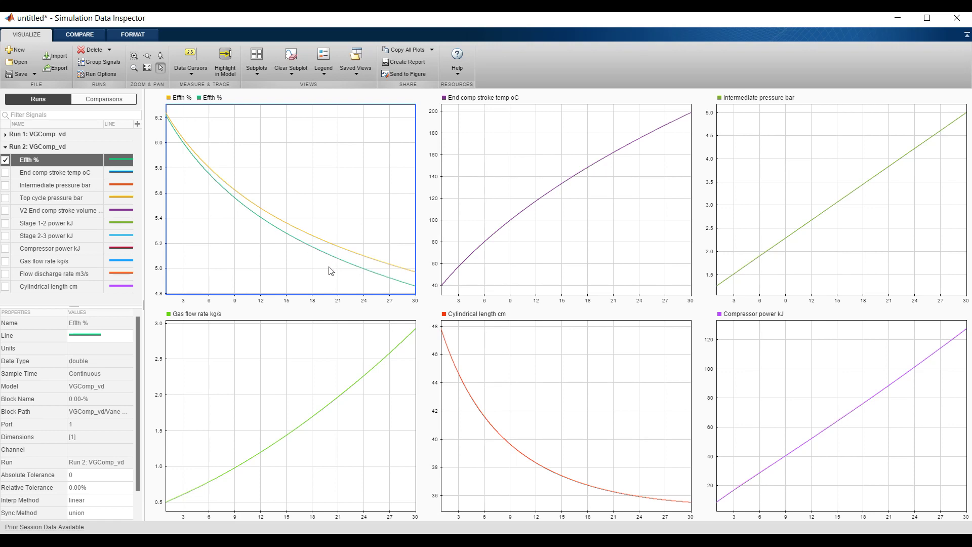
click(498, 171)
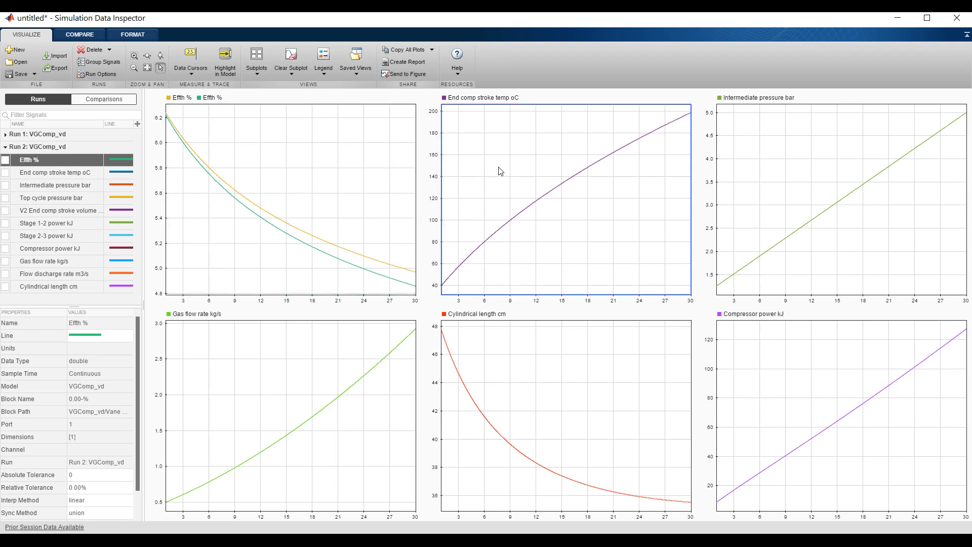
click(5, 172)
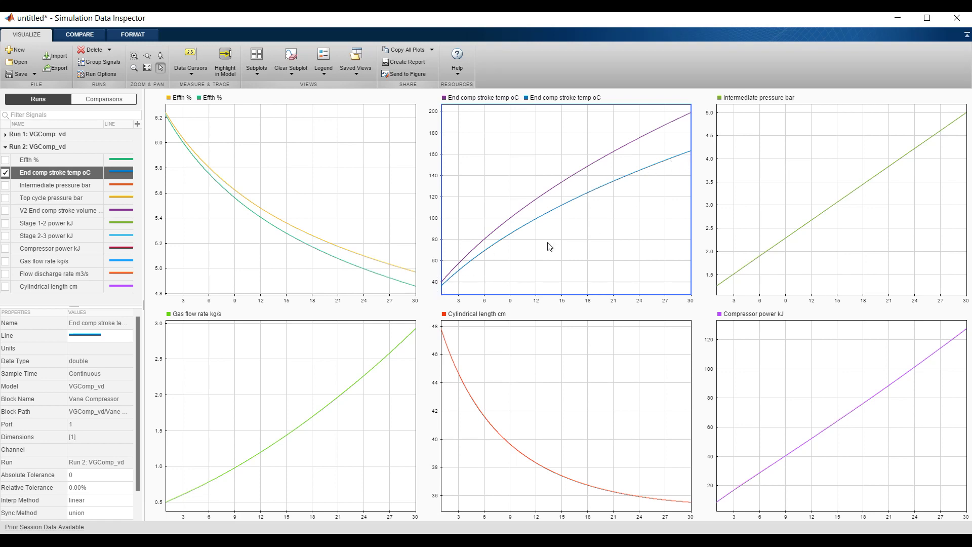
Step: Overlay Run 2's Intermediate pressure bar and Gas flow rate kg/s on the matching Run 1 plots
click(772, 136)
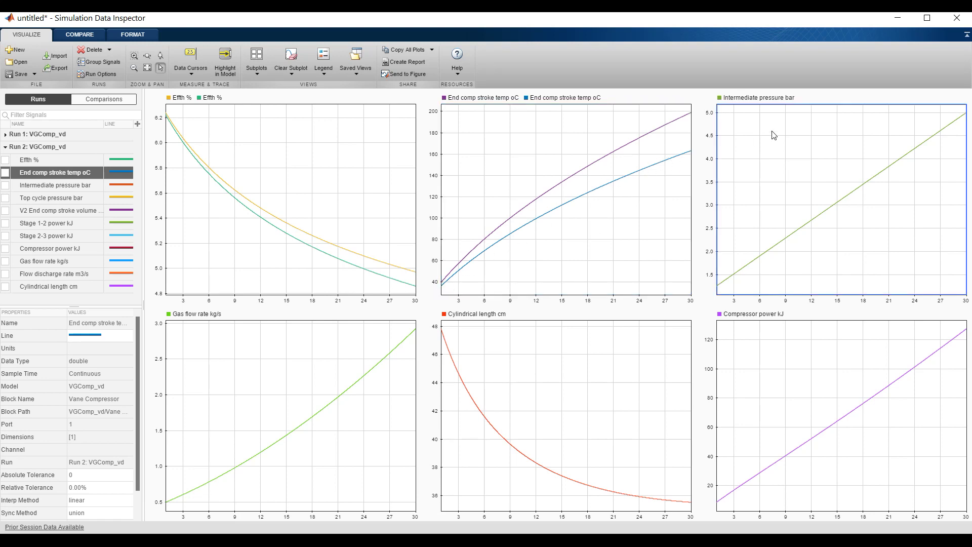
click(5, 186)
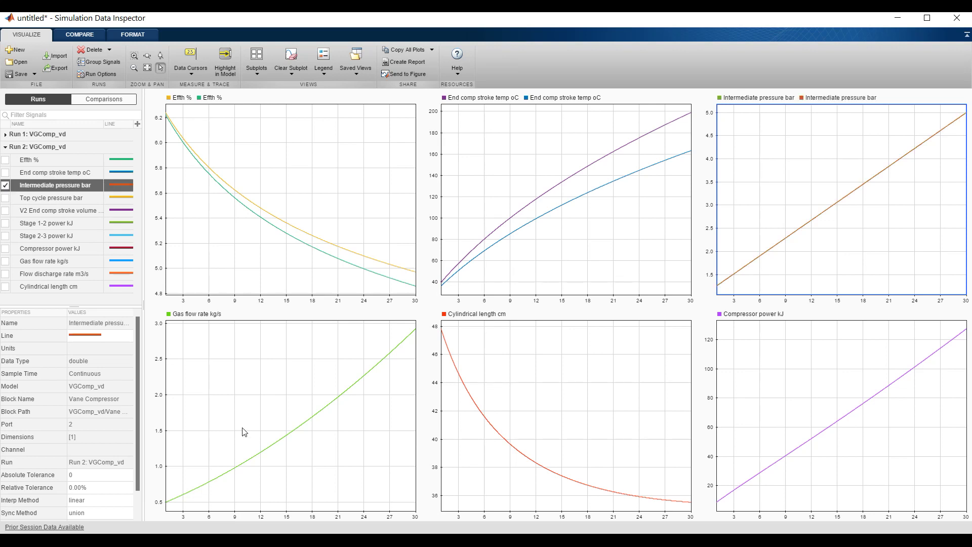
click(222, 368)
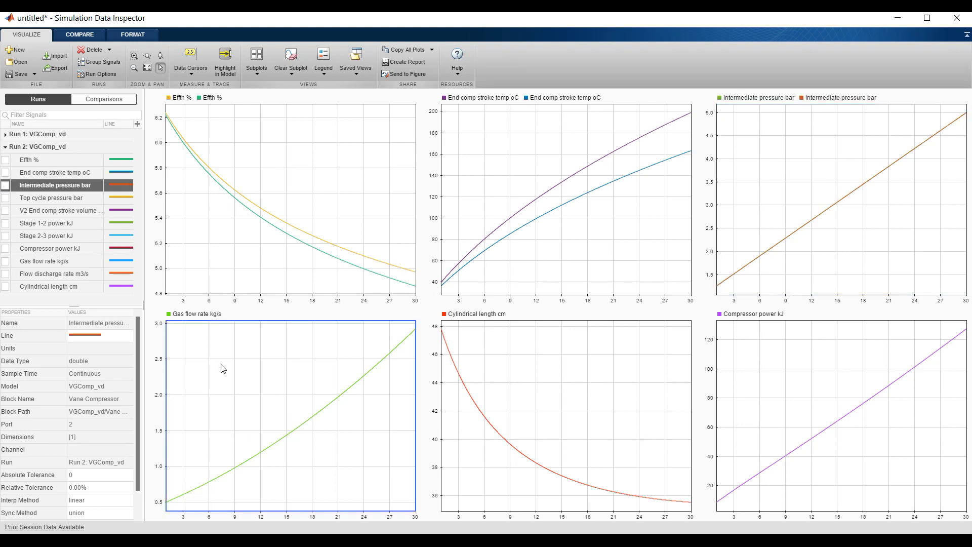
click(6, 262)
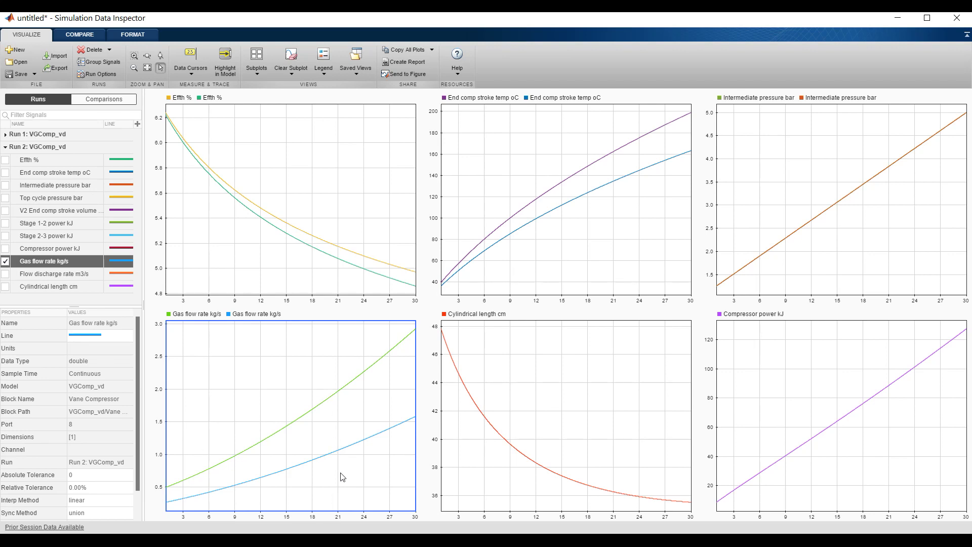
Step: Overlay Run 2's Cylindrical length cm and Compressor power kJ on the matching Run 1 plots
click(514, 375)
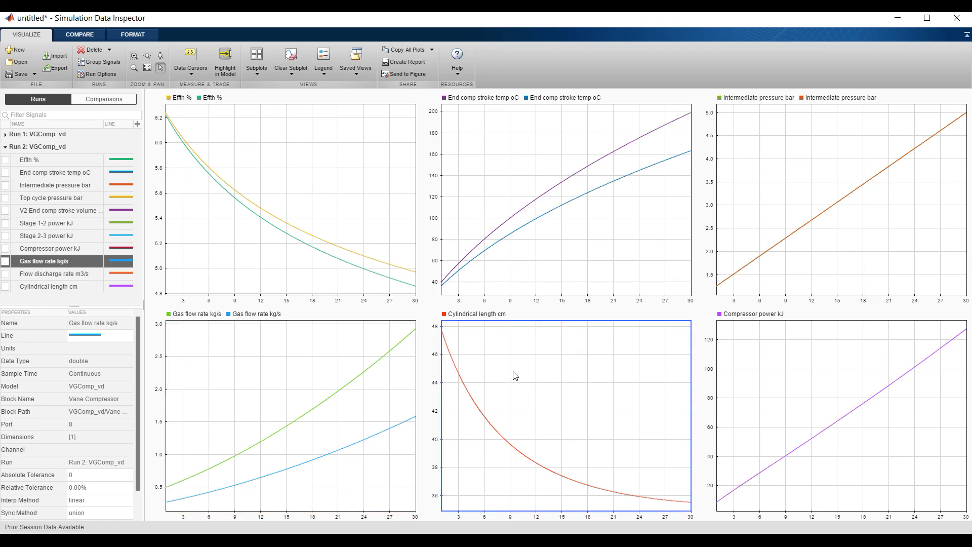
click(7, 288)
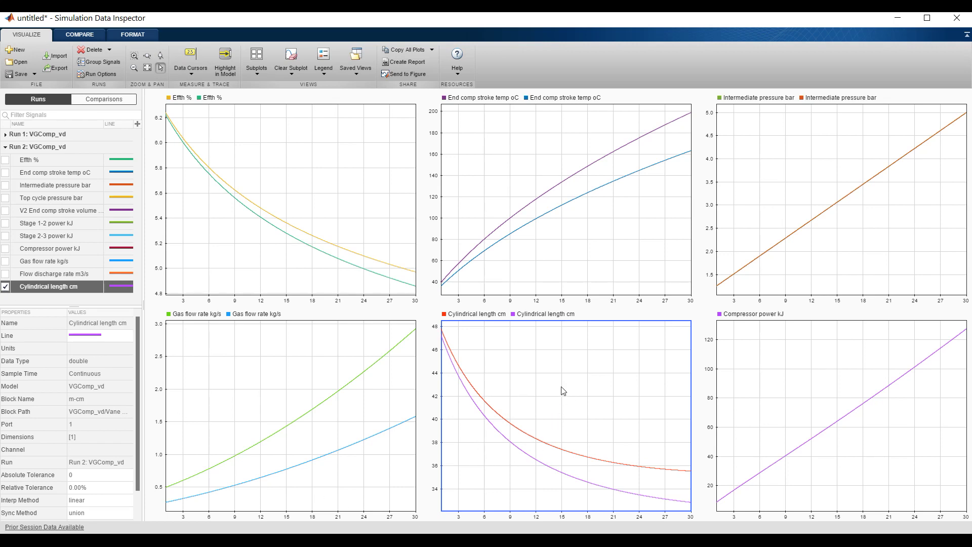
click(816, 364)
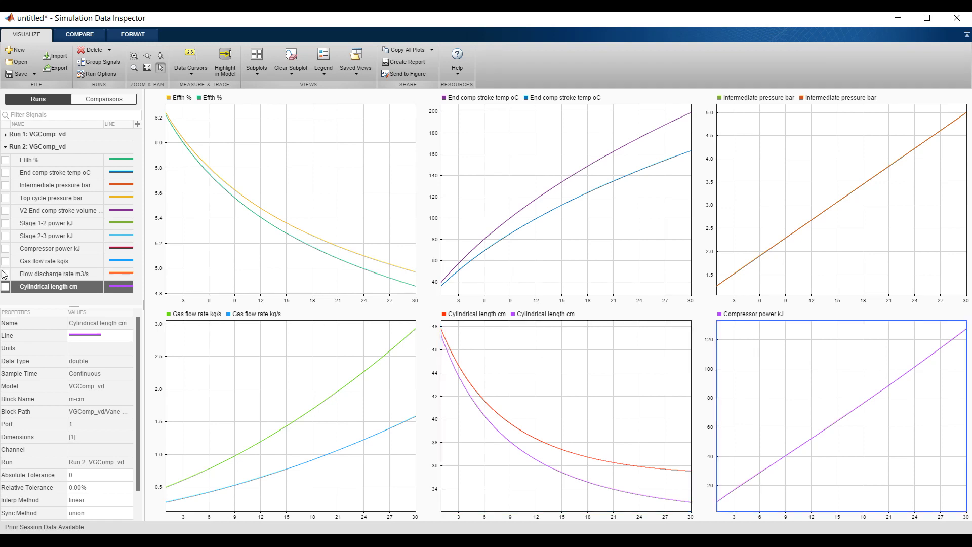
click(5, 248)
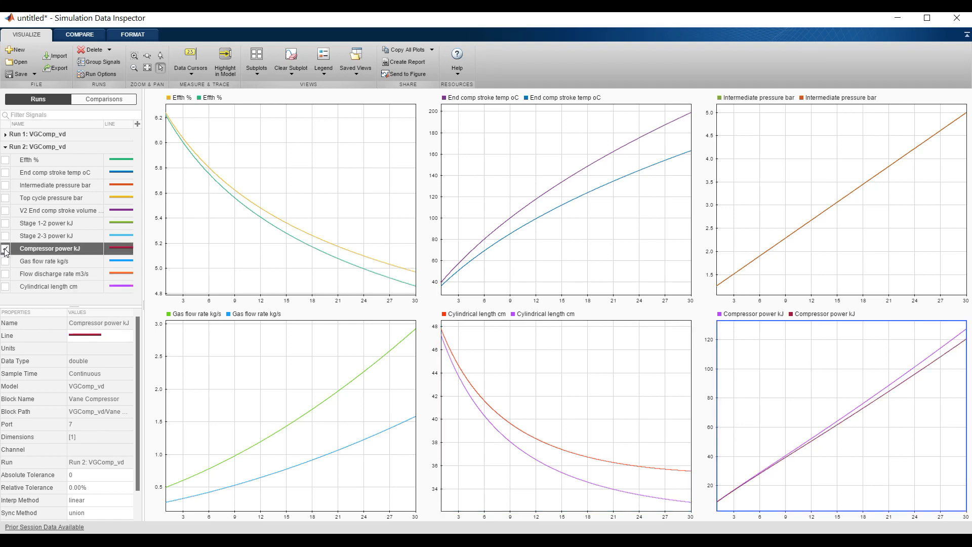